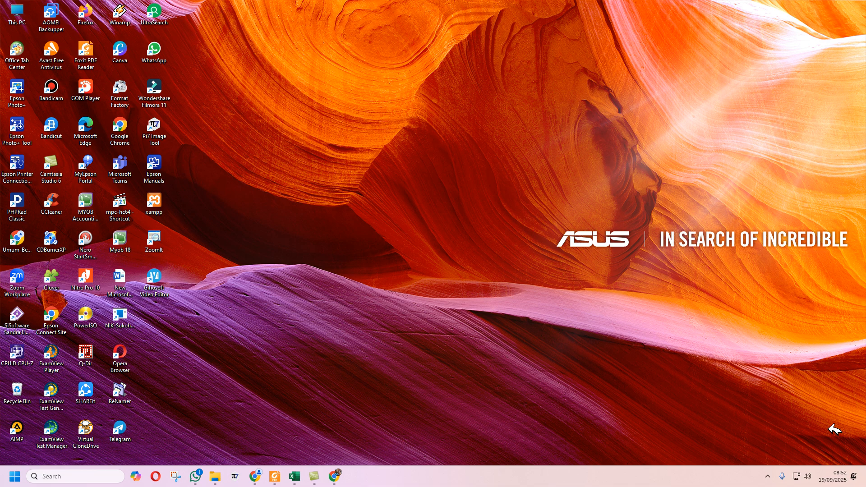
- Bring up the Tugas 3 Informatika workbook in Excel, check the Soal sheet, and return to the Master sheet
click(298, 472)
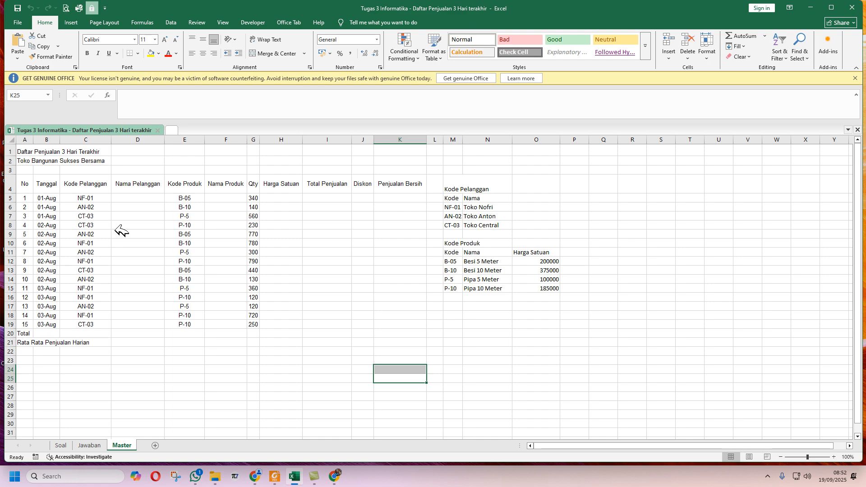
click(66, 445)
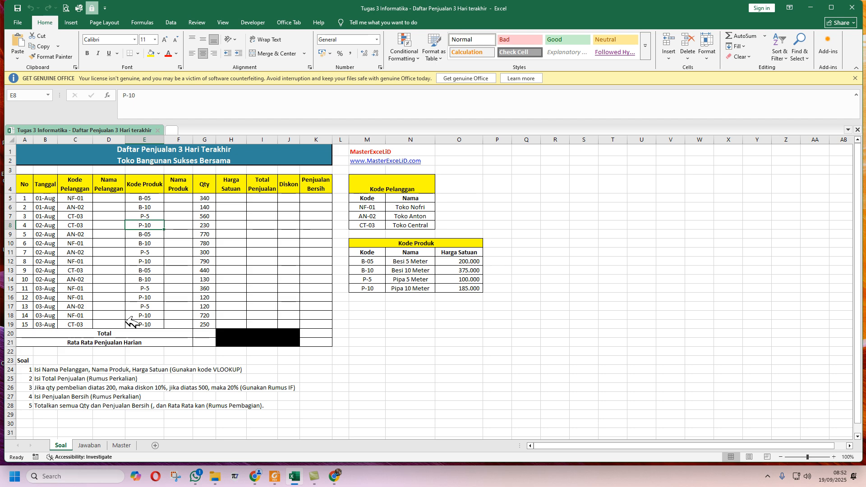
click(122, 445)
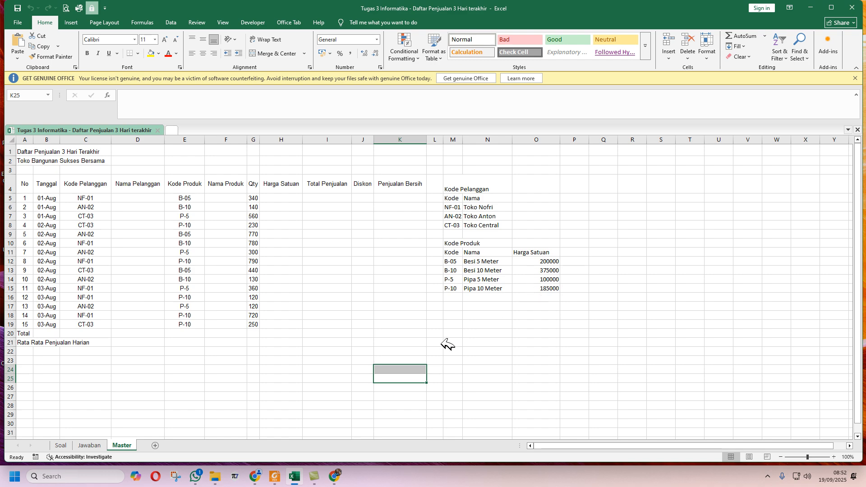
- Create a new blank Google Sheets spreadsheet from Drive
click(335, 476)
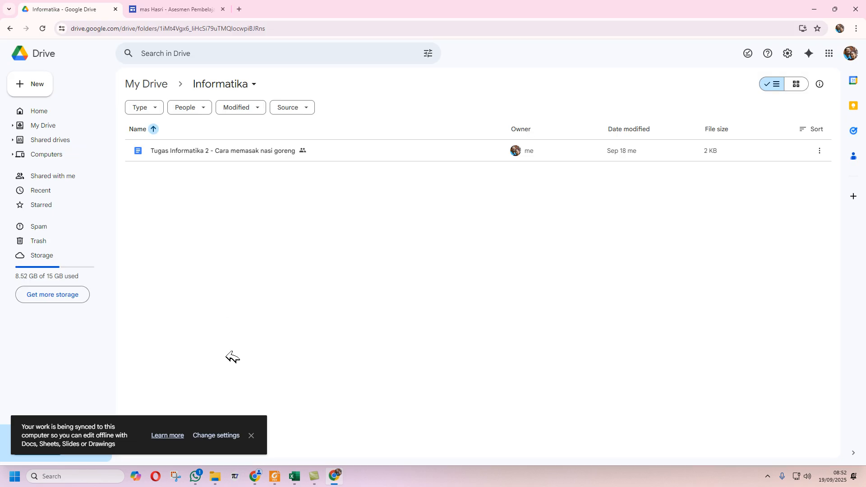
click(29, 84)
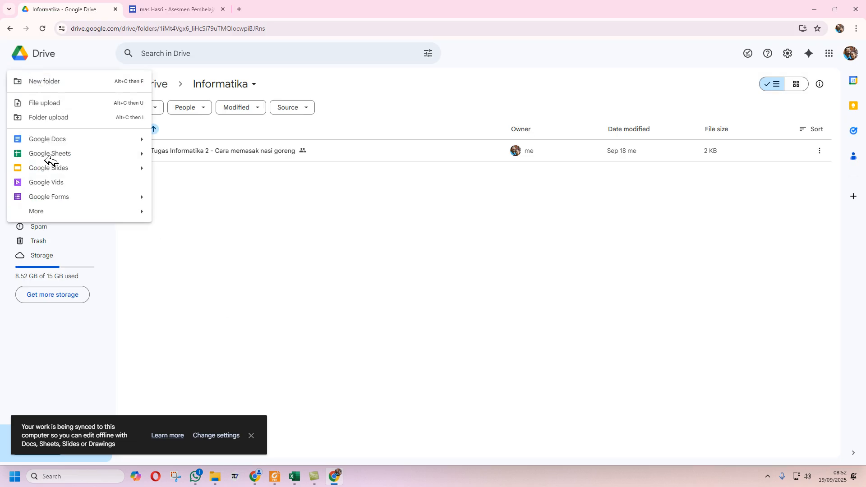
click(53, 154)
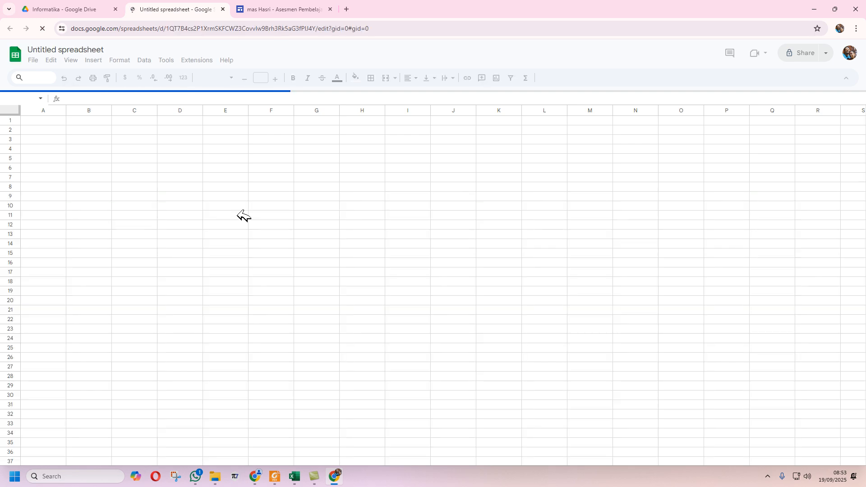
- Title the spreadsheet 'Tugas Informatika 3 - Daftar Penjualan 3 hari terakhir'
click(62, 49)
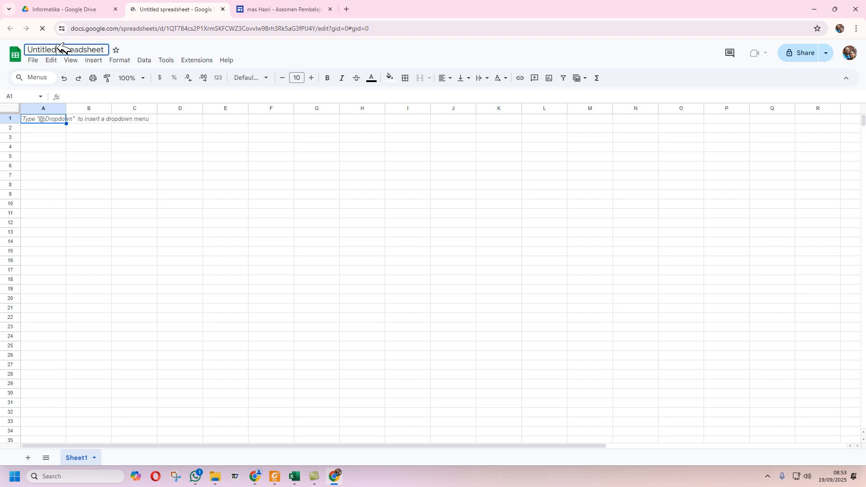
drag(107, 48, 34, 48)
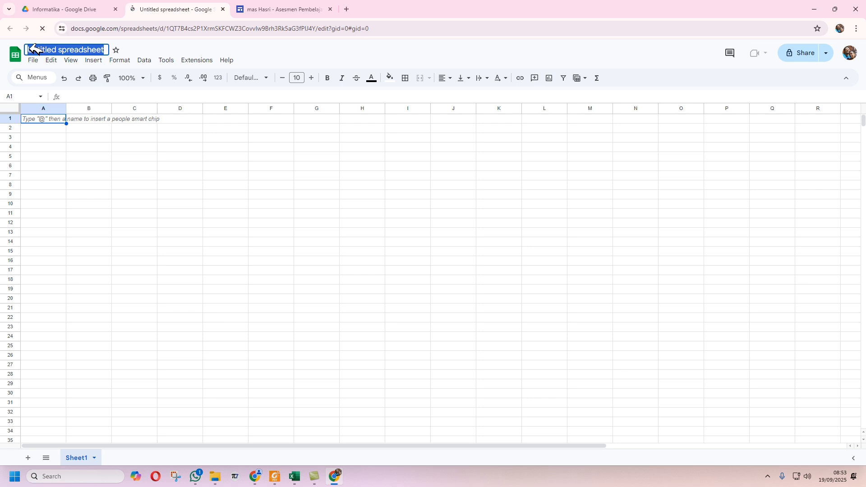
text(Kelas)
key(Return)
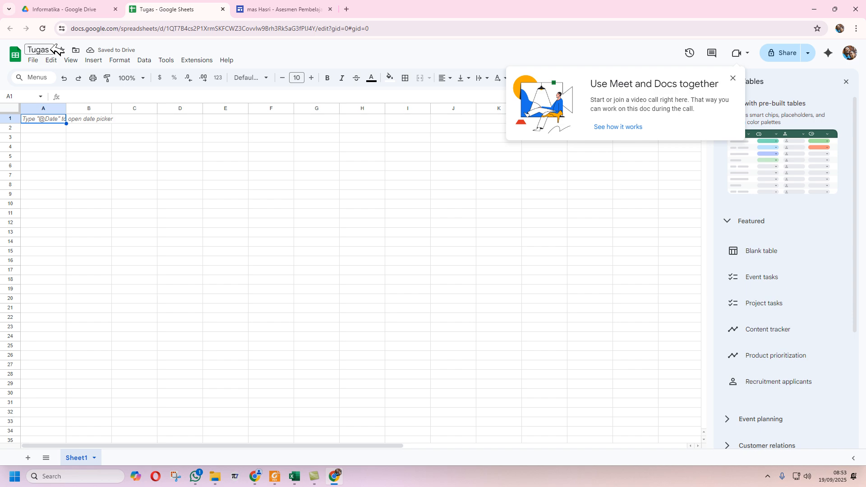
click(50, 49)
text(Infor)
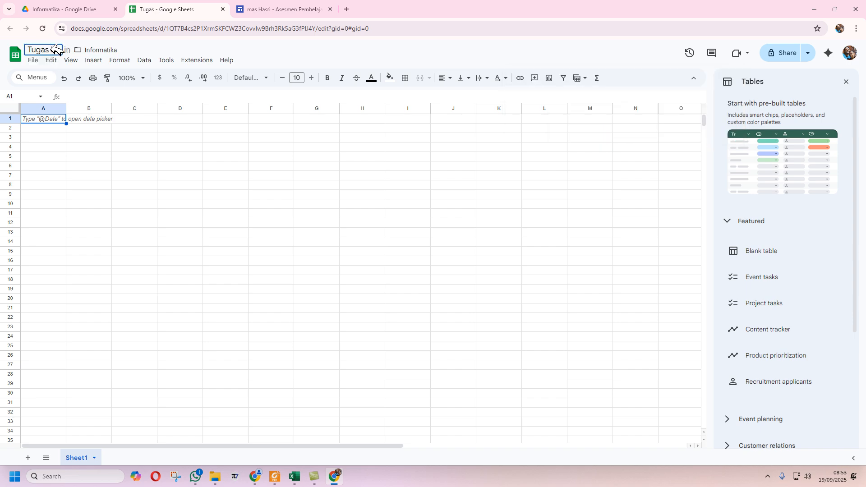
text(matika)
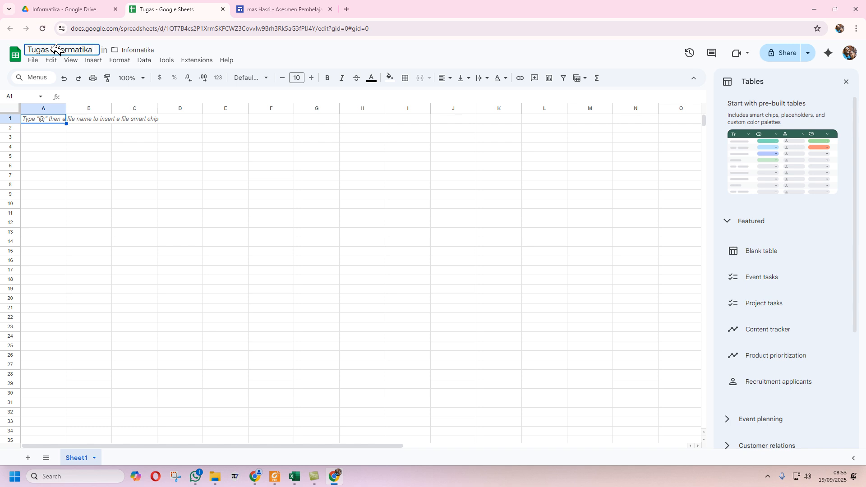
text( 3 - Daftar)
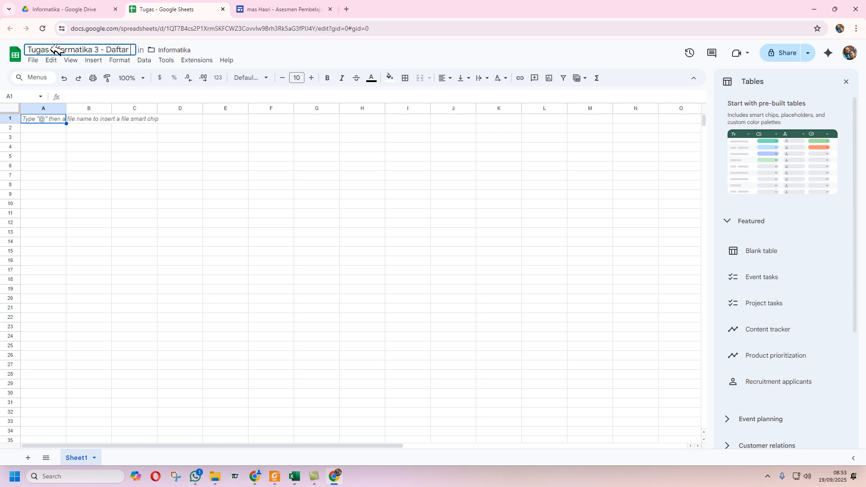
text( Penjualan)
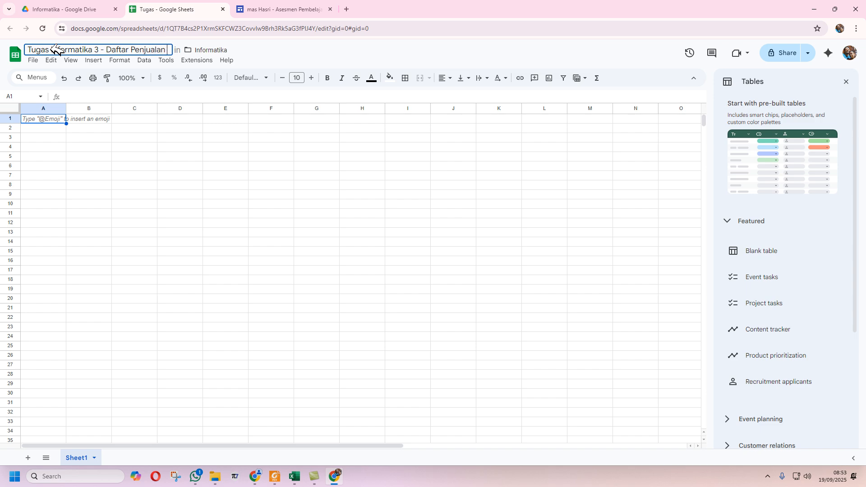
text( 3 hari)
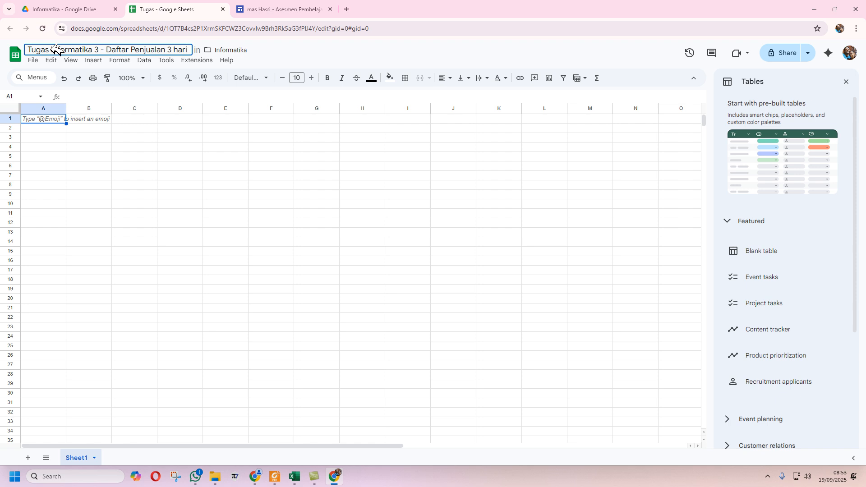
text( terakhir)
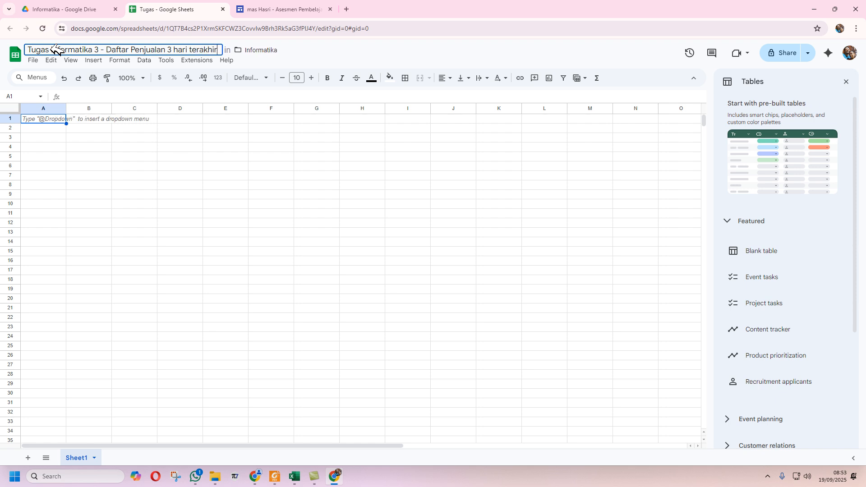
key(Return)
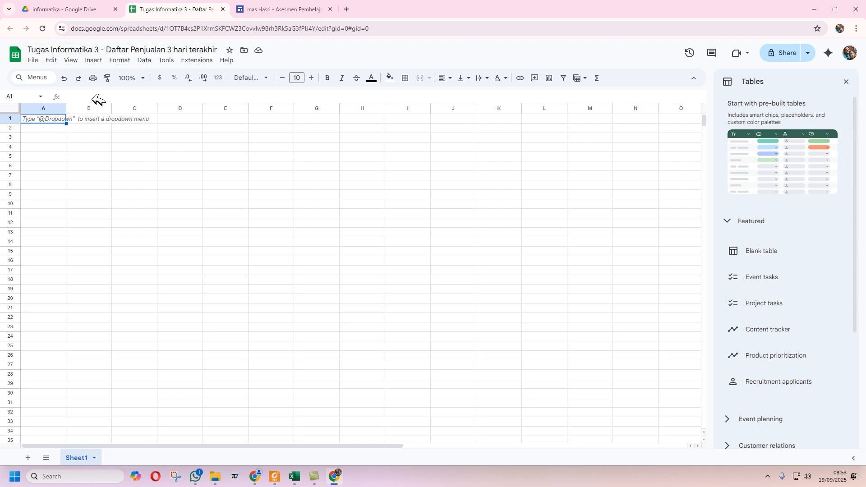
- Copy A1:O21 from Excel's Master sheet and paste it into A1 of the Google spreadsheet
click(300, 479)
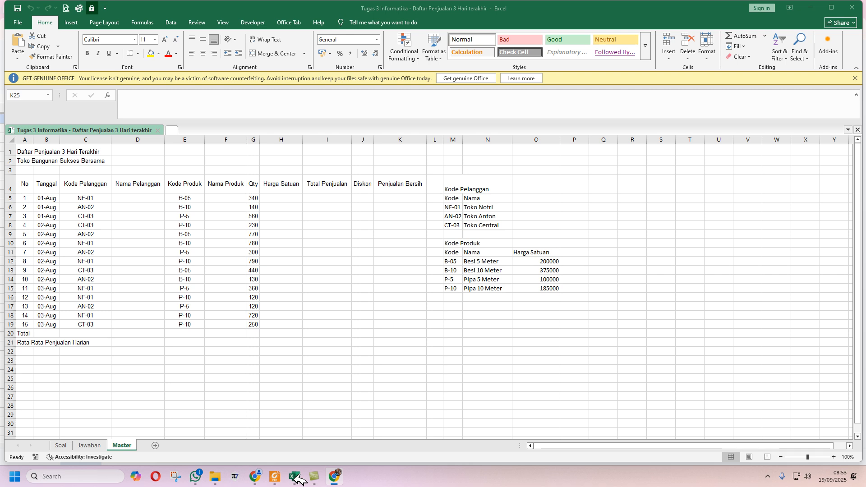
drag(32, 151, 555, 346)
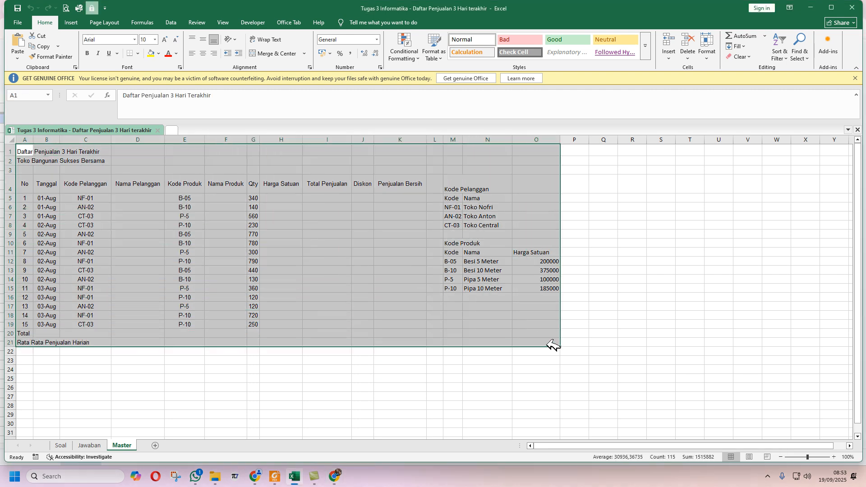
key(ctrl+c)
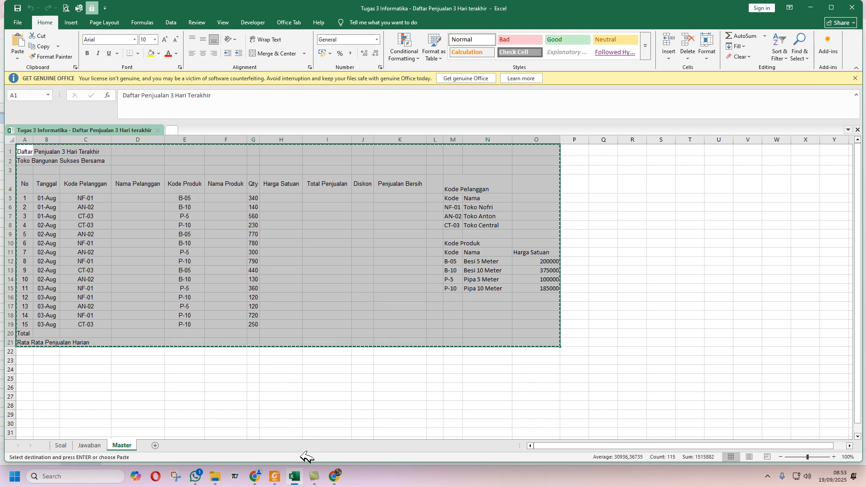
click(336, 476)
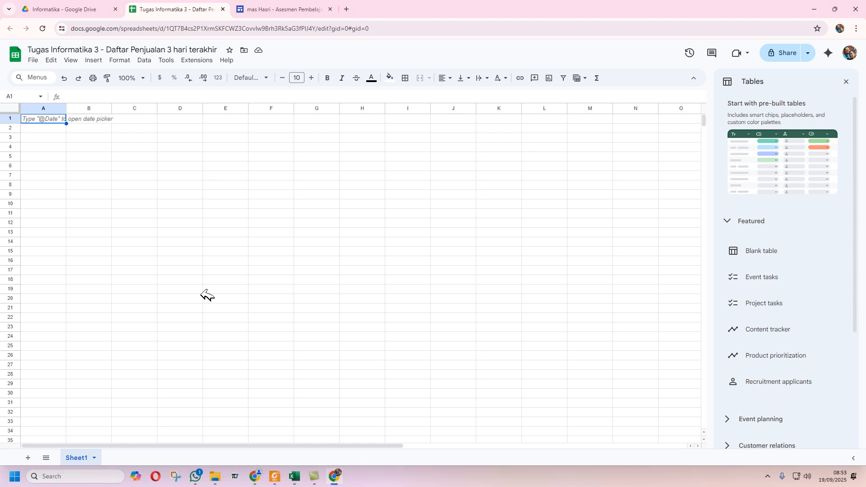
key(ctrl+v)
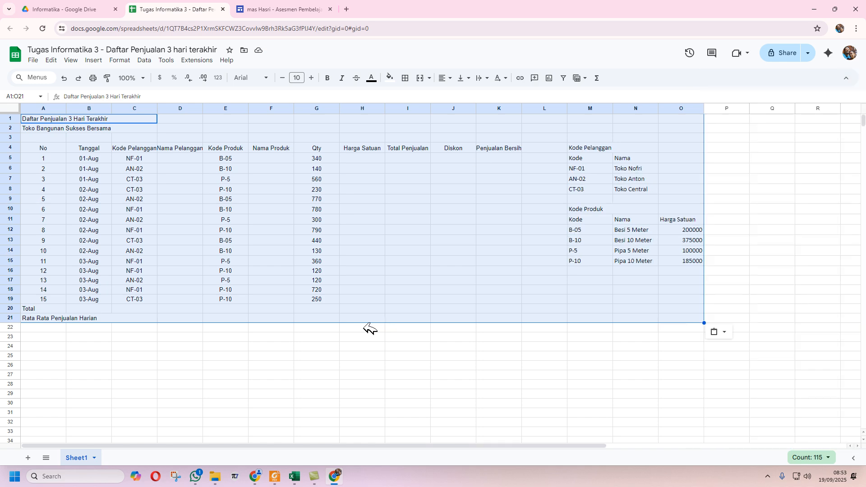
click(273, 364)
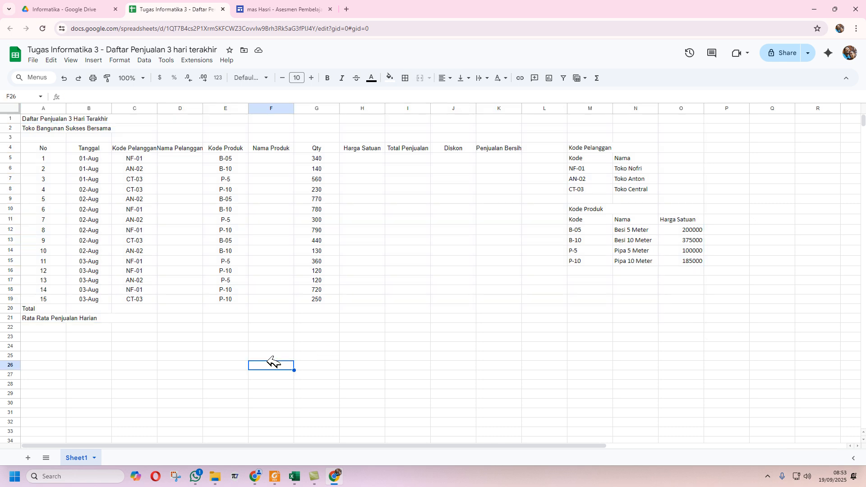
click(187, 159)
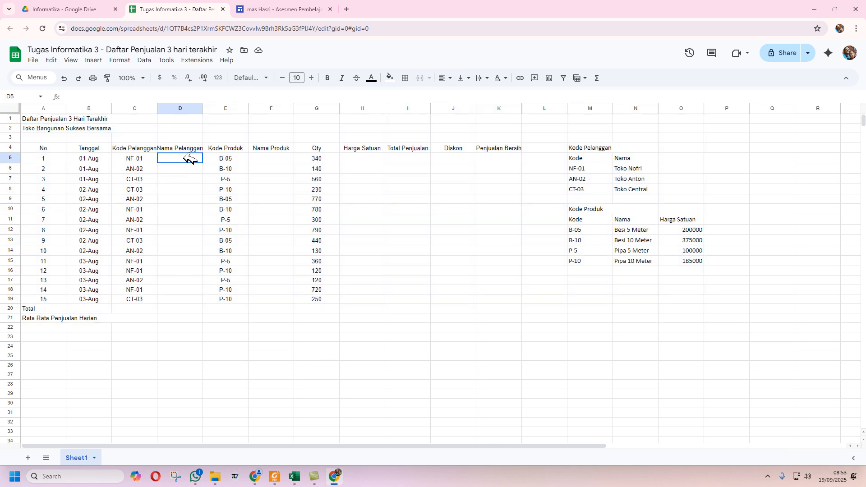
- Read through the task questions on Excel's Soal sheet, then go back to the Google spreadsheet
click(302, 479)
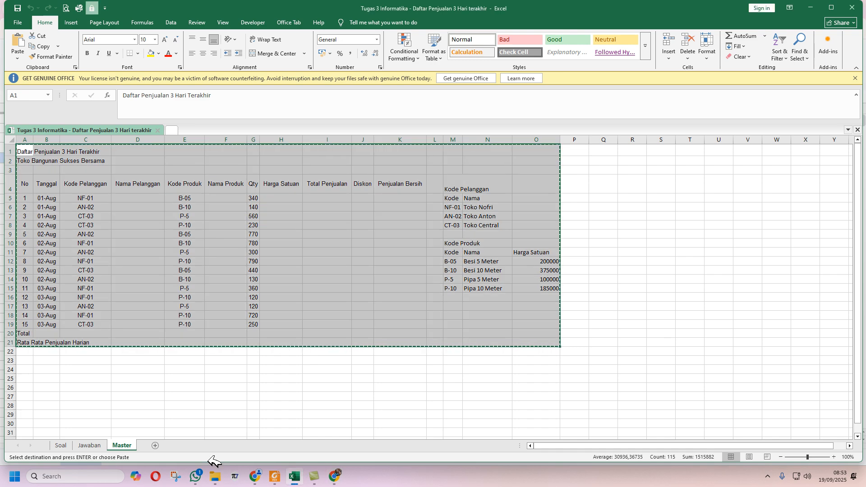
click(66, 445)
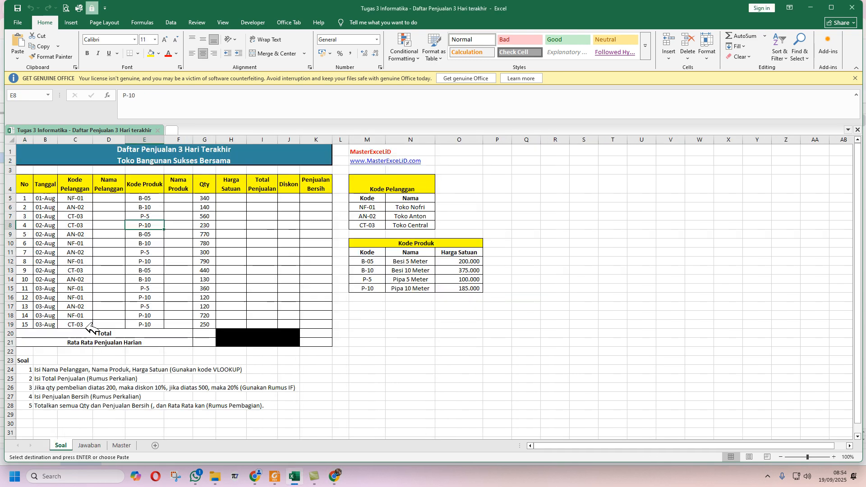
scroll(59, 290, down, 3)
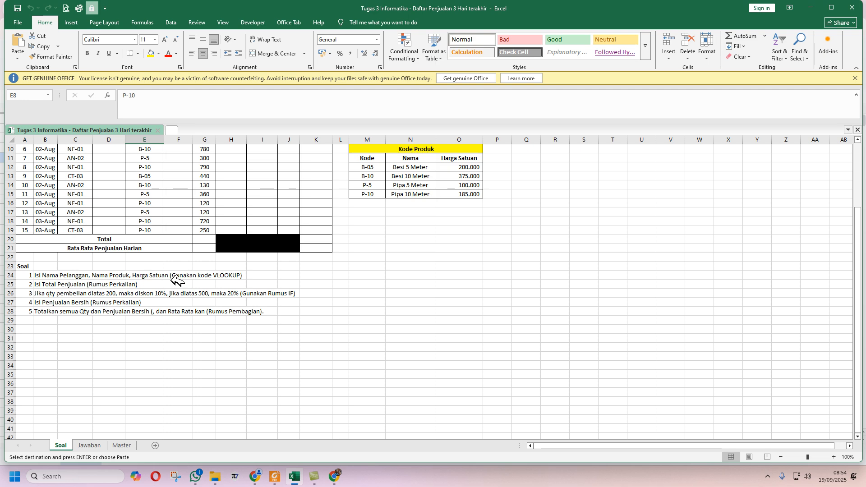
scroll(176, 285, up, 3)
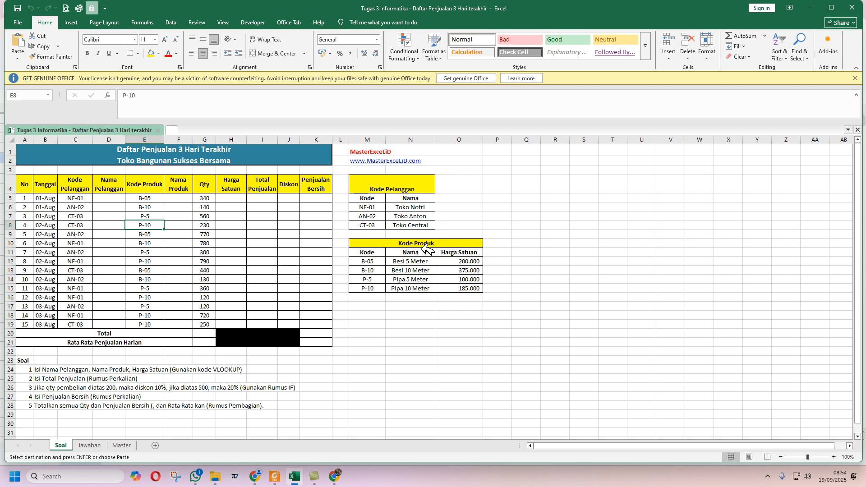
click(337, 477)
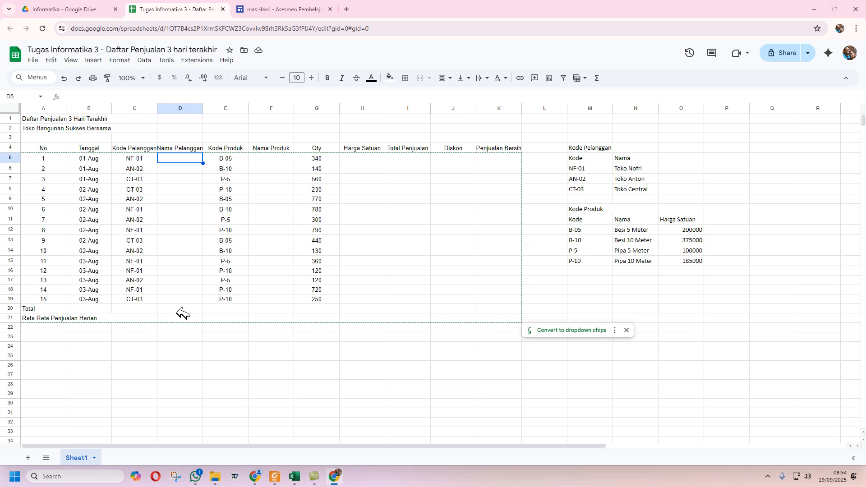
- Enter =VLOOKUP(C5,$M$6:$N$8,2,0) in D5 so it shows the customer name Toko Nofri
text(=vlo)
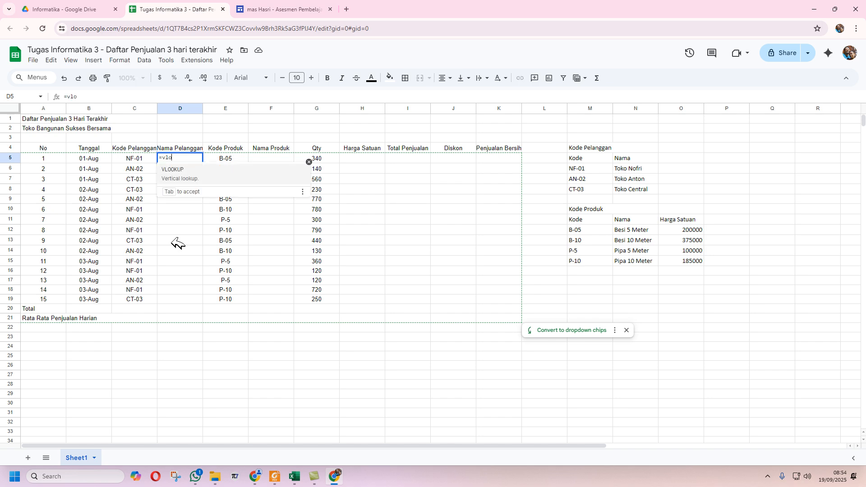
click(185, 174)
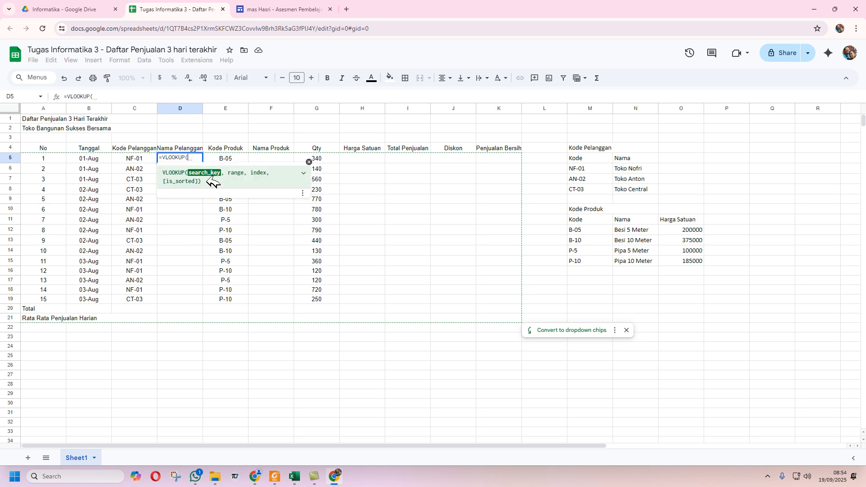
click(141, 159)
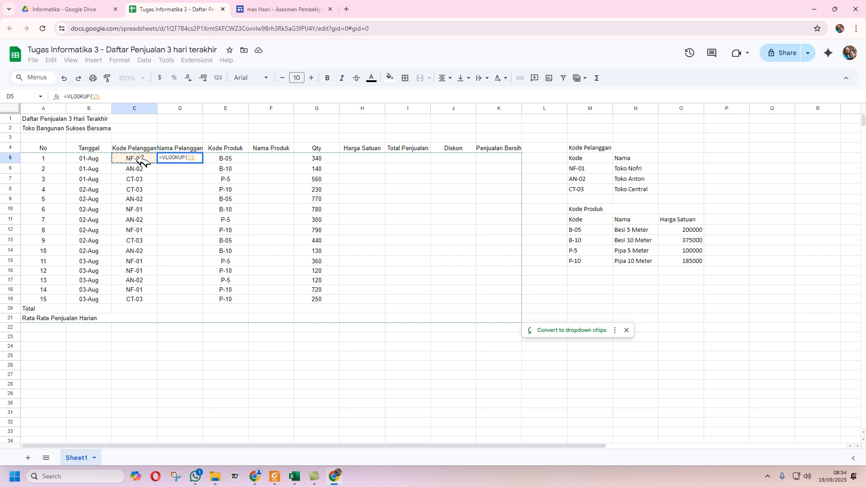
text(,)
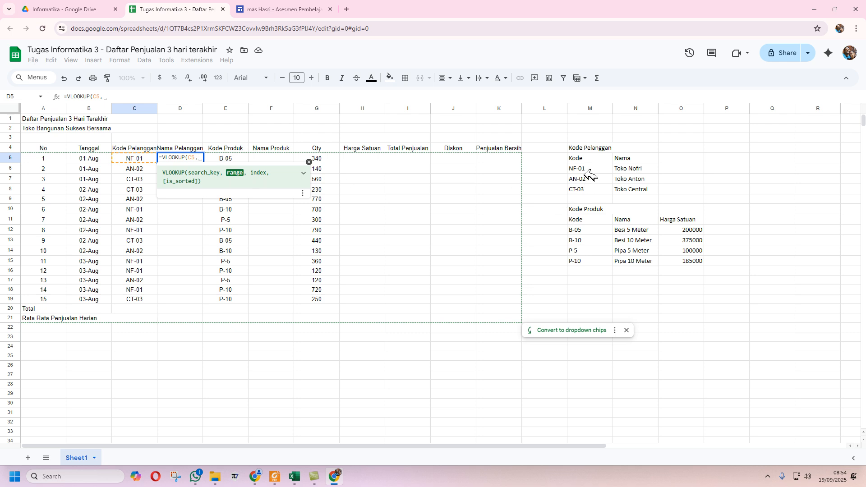
drag(592, 169, 625, 189)
key(F4)
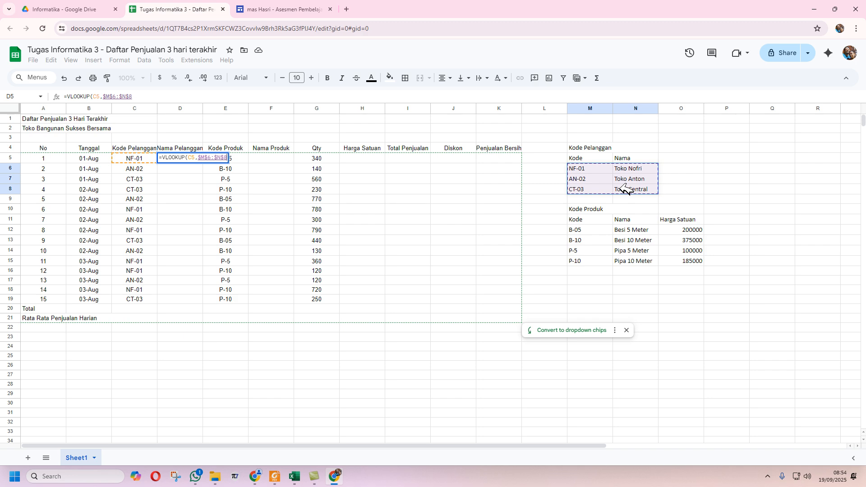
text(,)
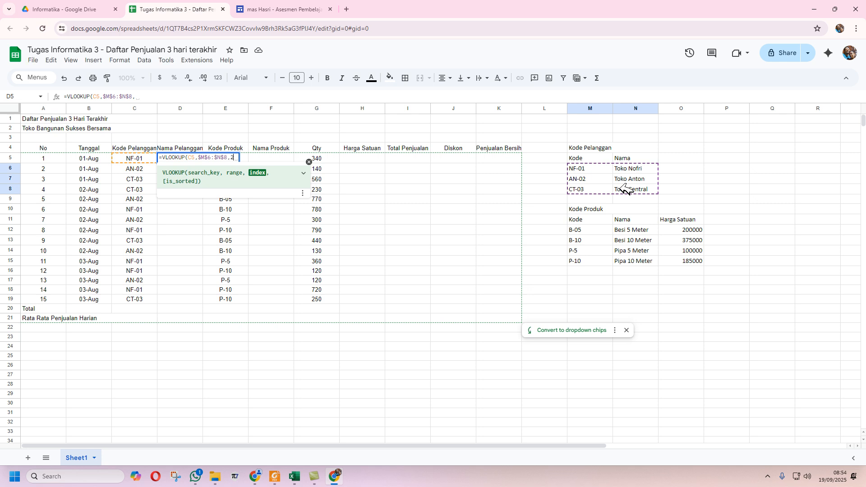
text(2,)
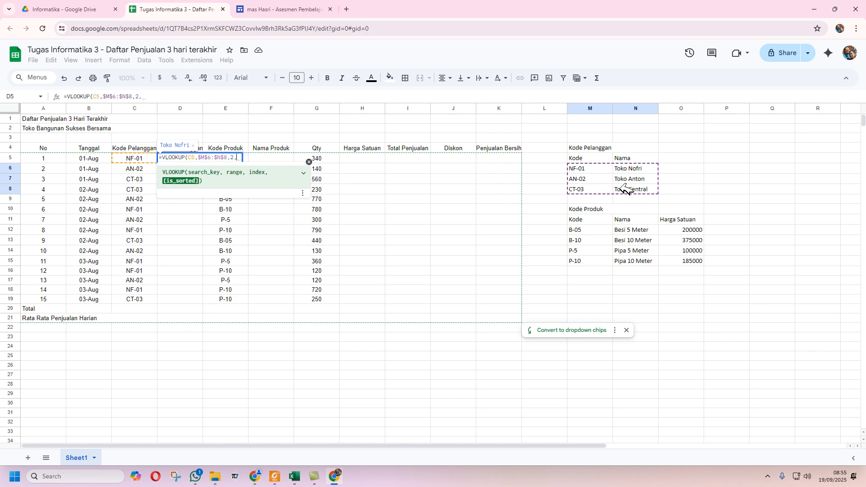
text(0)
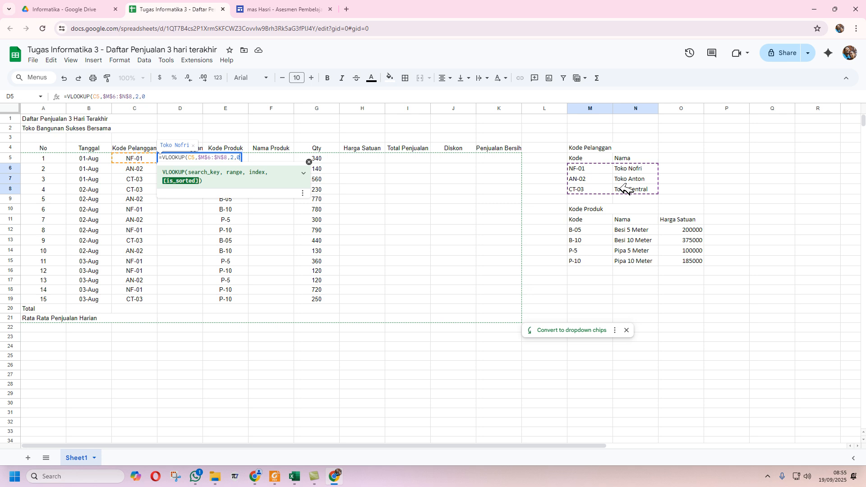
text())
key(Return)
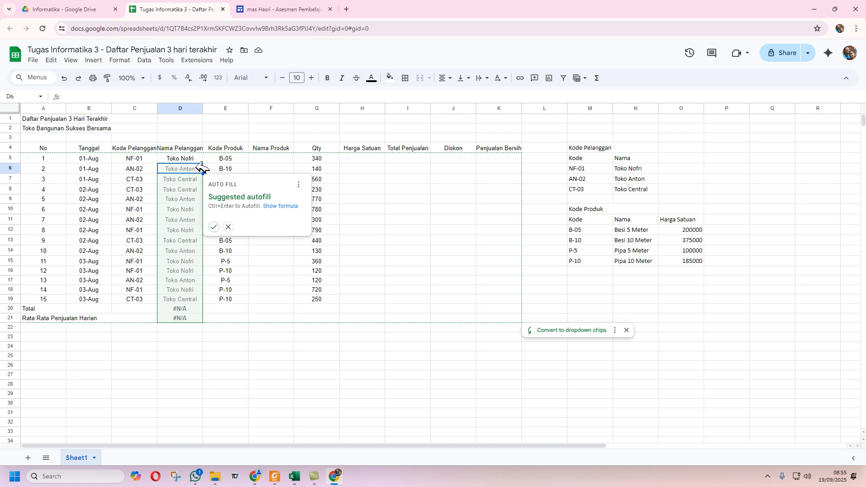
- Copy the D5 customer lookup down to D19 and left-align the customer names
click(228, 227)
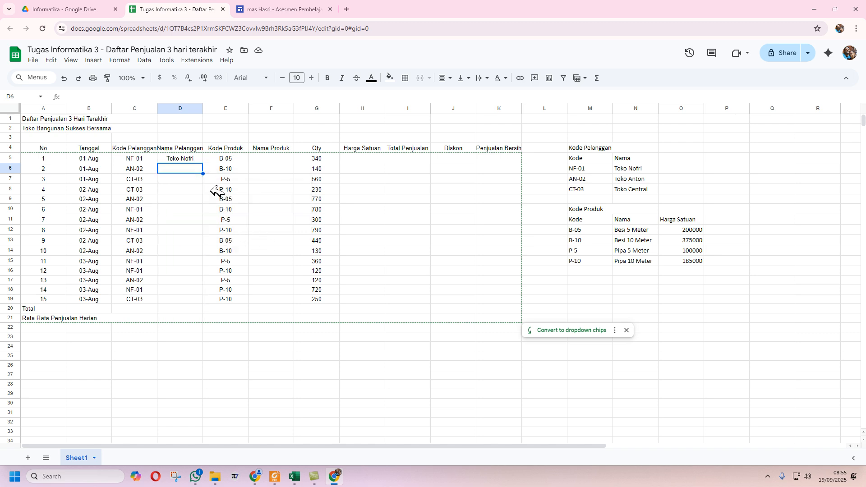
click(199, 159)
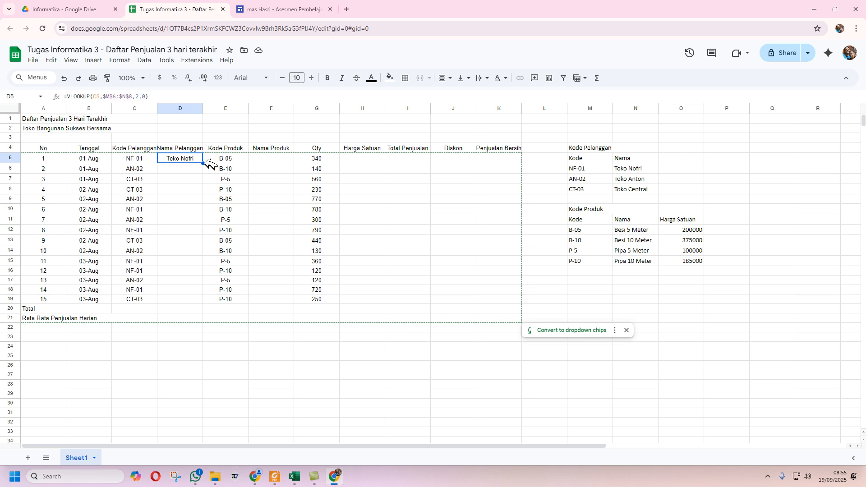
drag(204, 162, 212, 301)
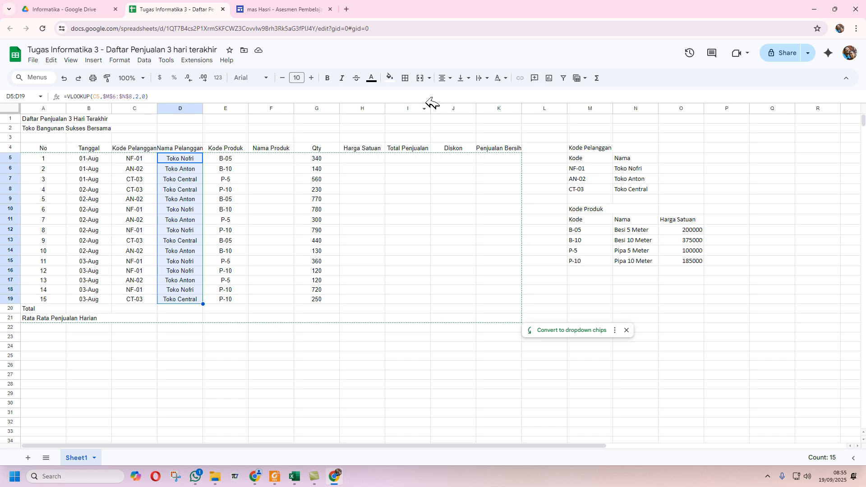
click(450, 77)
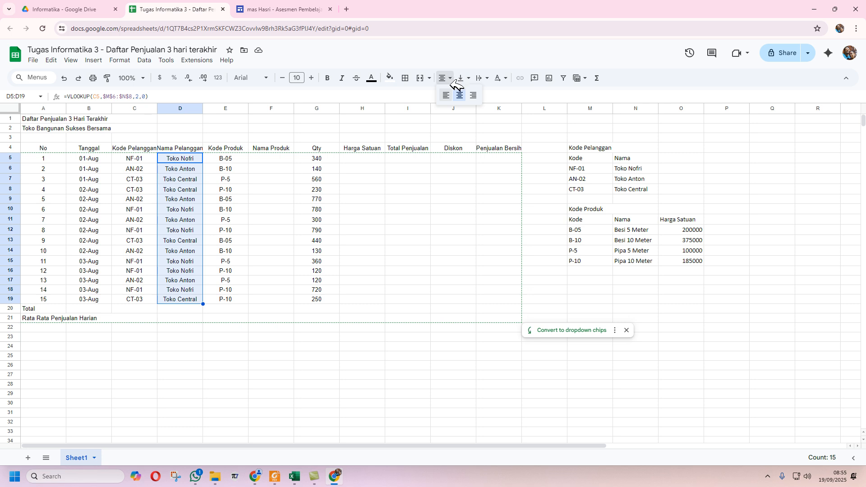
click(446, 96)
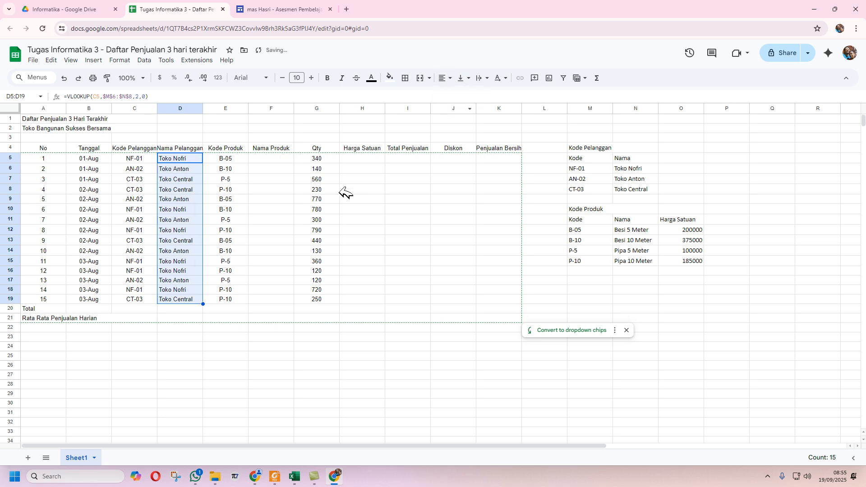
click(288, 160)
text(=vlo)
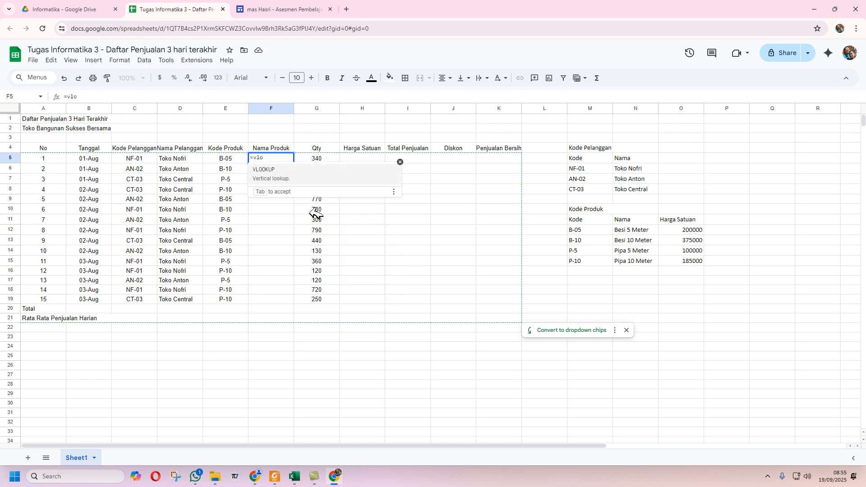
- Complete =VLOOKUP(E5,$M$12:$O$15,2,0) in F5 so it shows the product name Besi 5 Meter
click(274, 176)
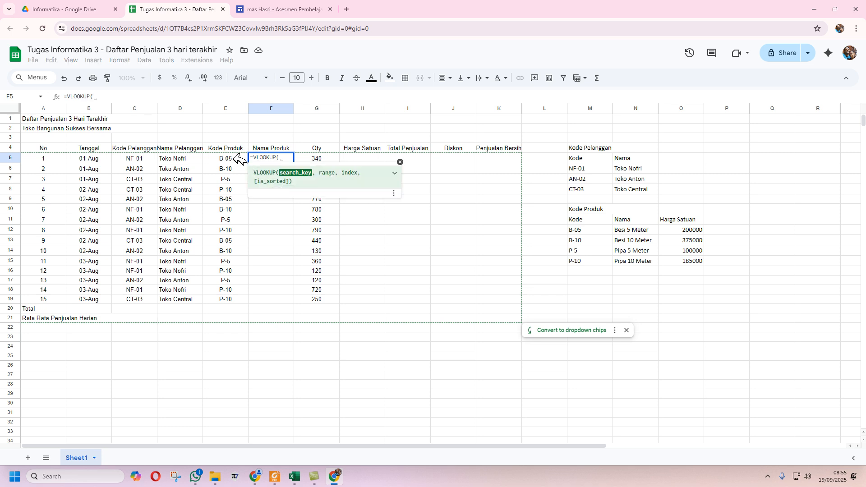
click(235, 159)
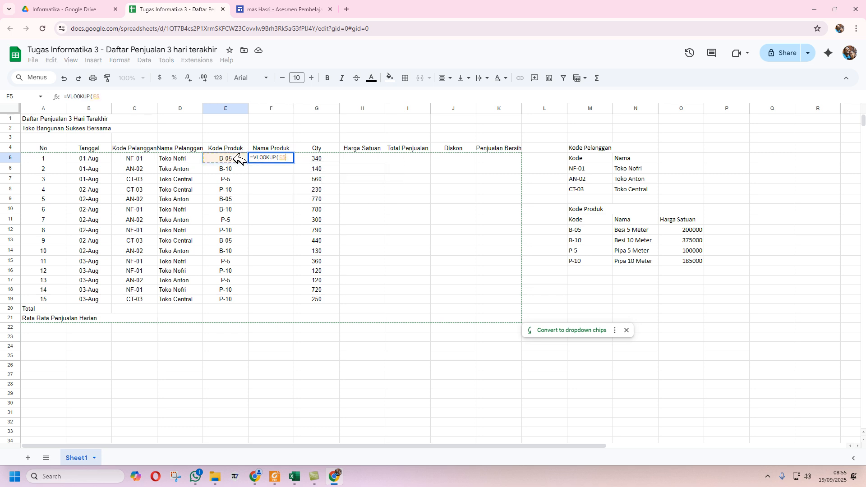
text(,)
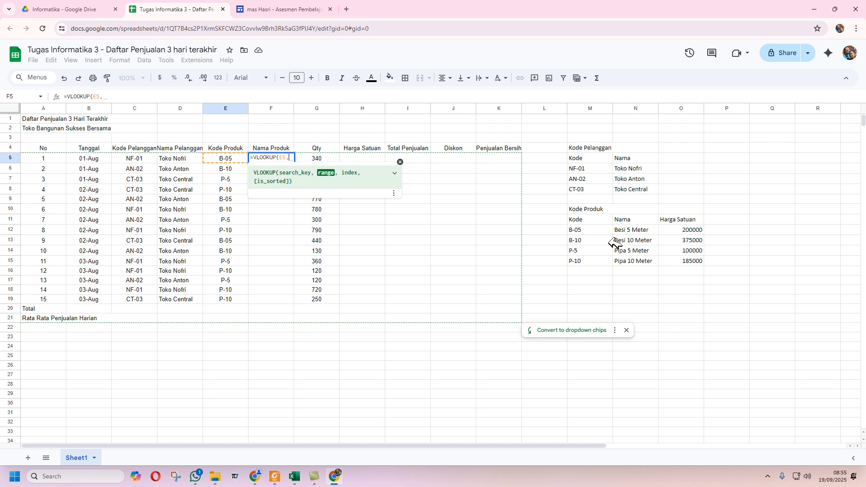
drag(600, 230, 674, 260)
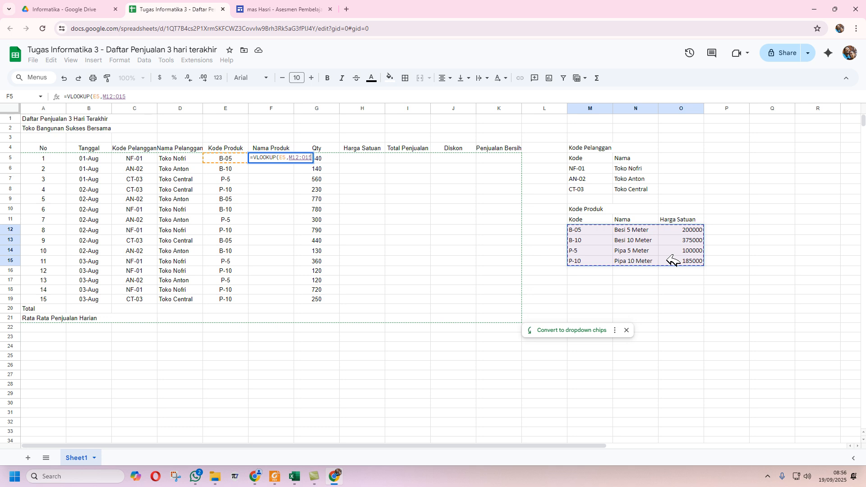
key(F4)
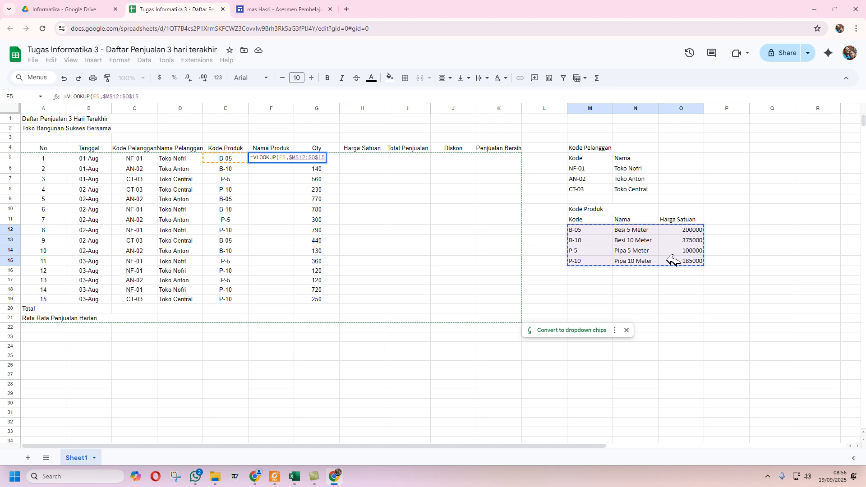
text(,)
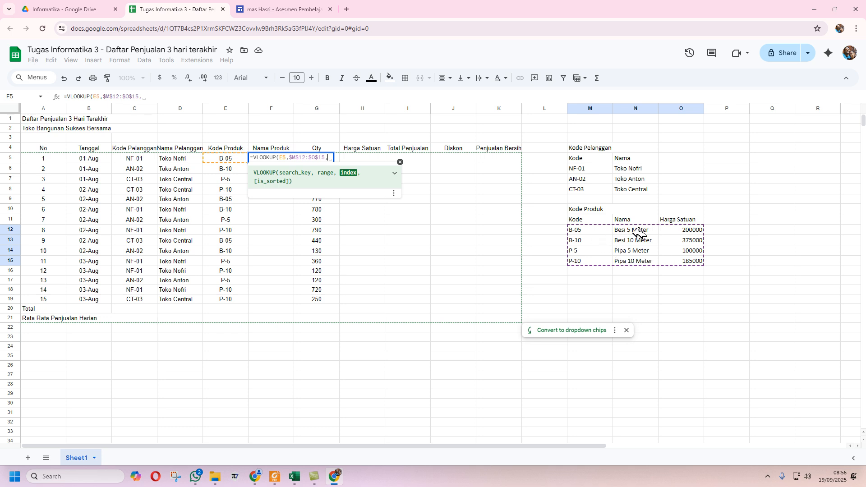
text(2)
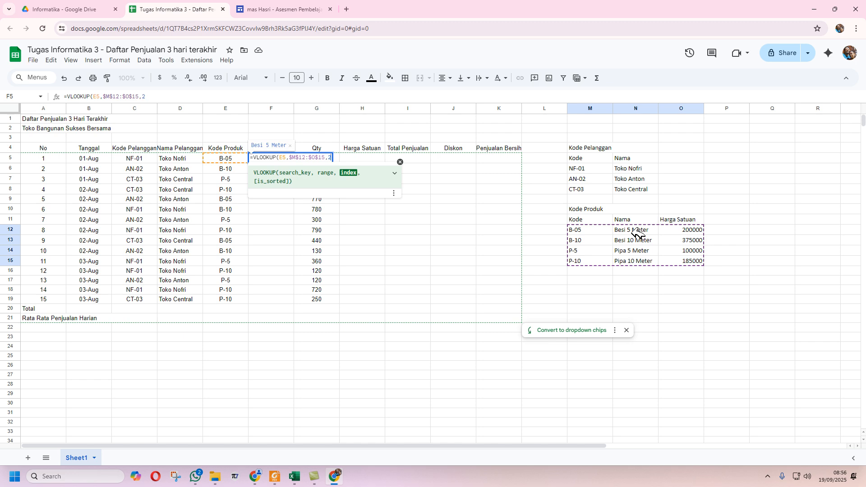
text(,)
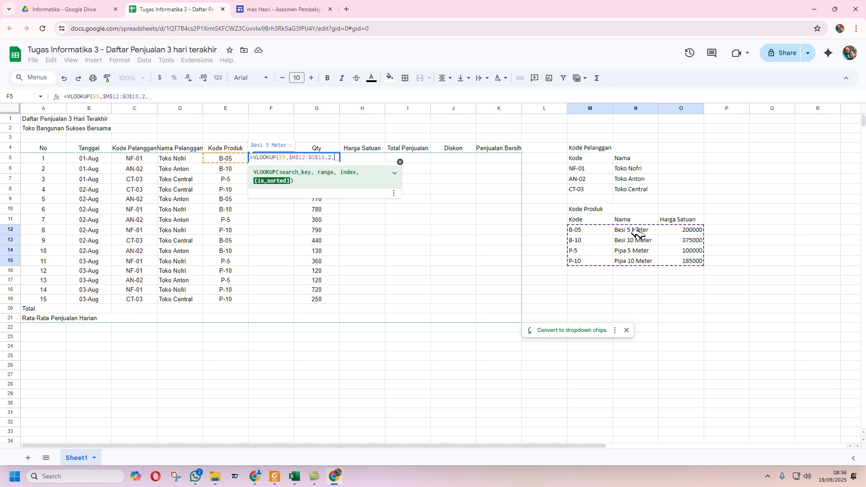
text(0)
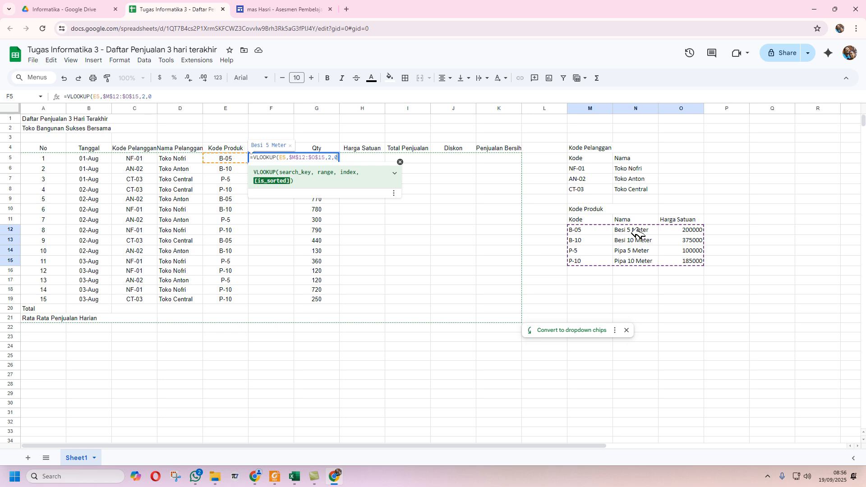
text())
key(Return)
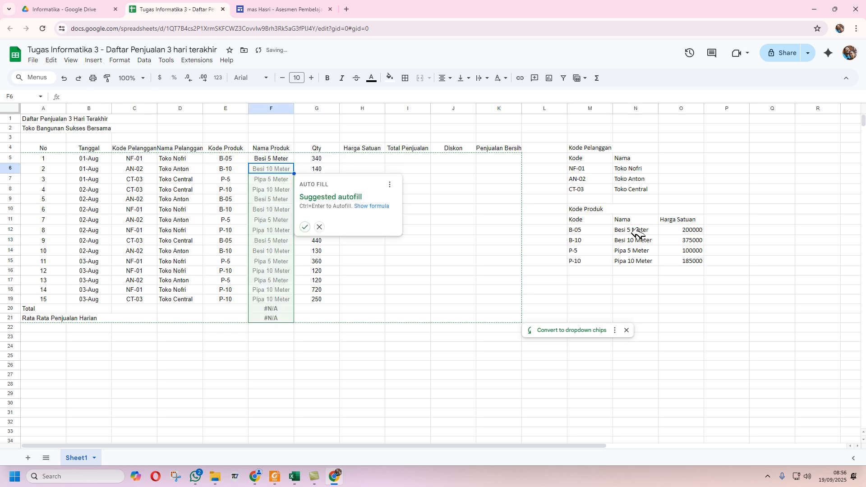
- Copy the F5 product lookup down to F19 and left-align the product names
click(322, 226)
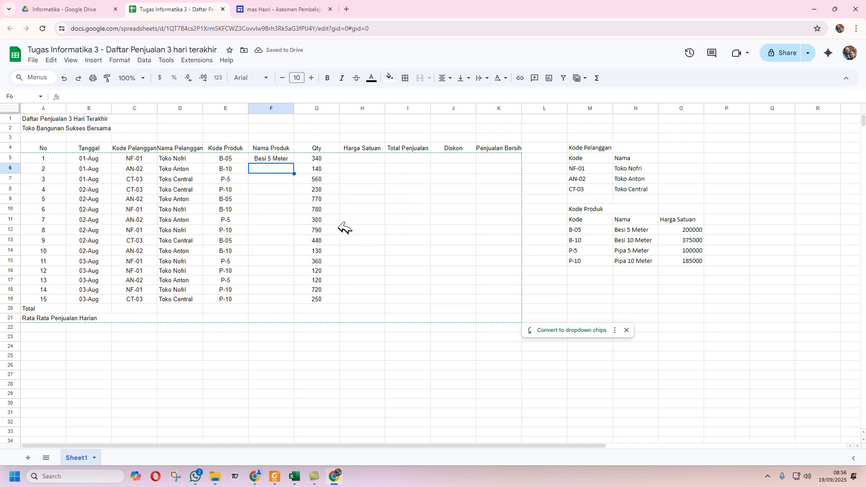
click(288, 159)
drag(293, 163, 298, 304)
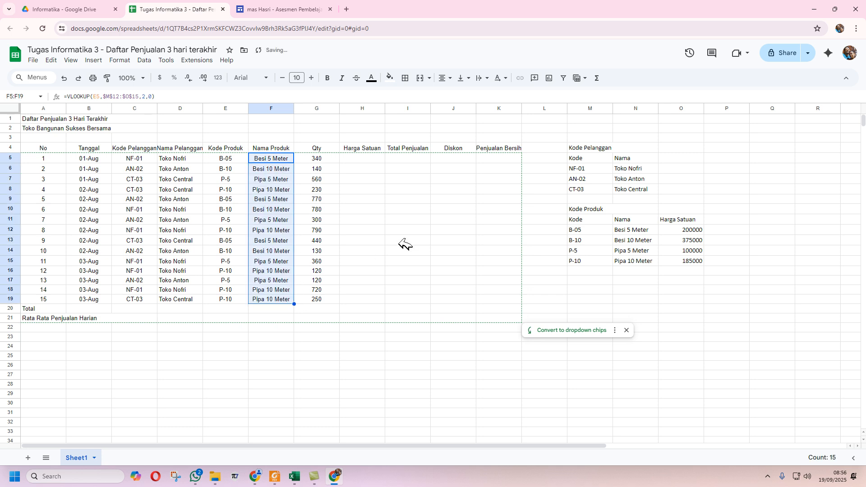
click(451, 76)
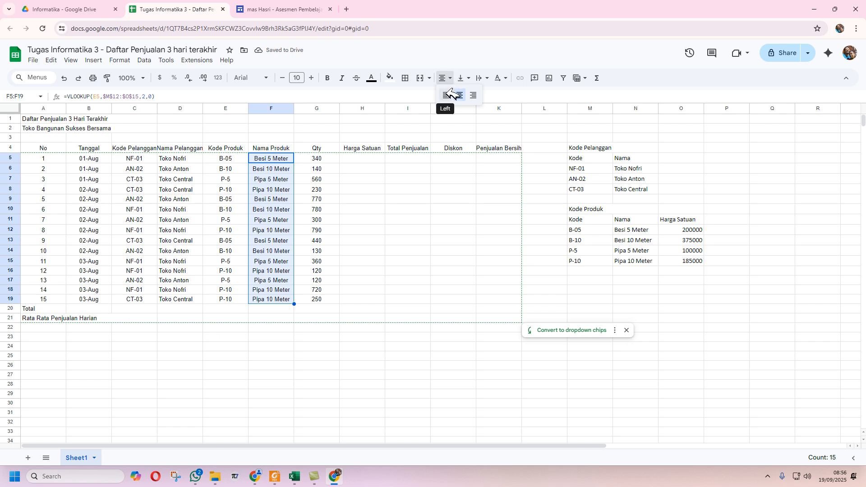
click(451, 92)
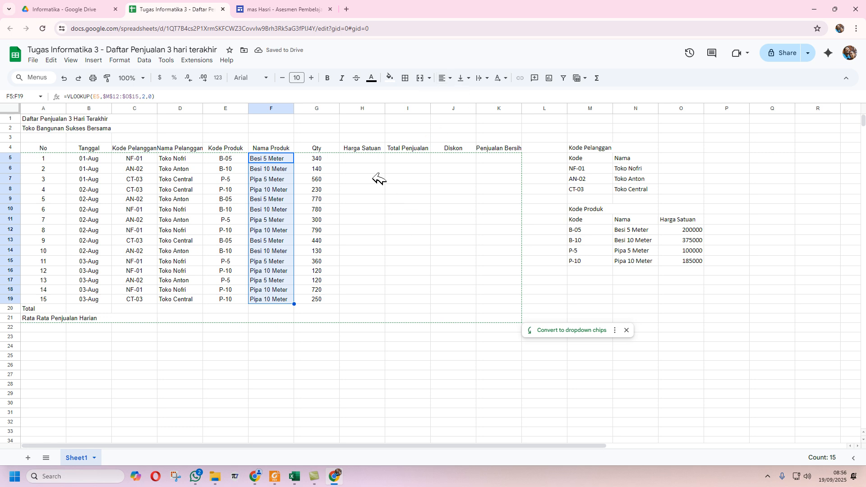
click(367, 159)
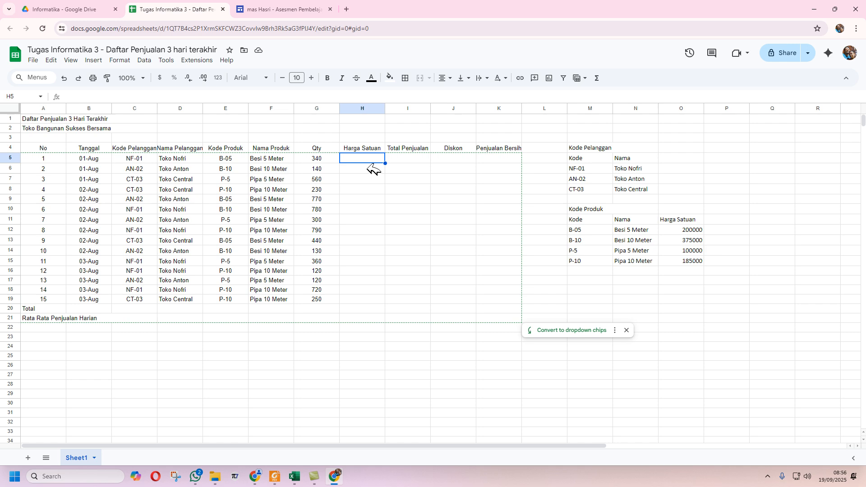
- Enter =VLOOKUP(E5,$M$12:$O$15,3,0) in H5 to look up the unit price
text(=vlo)
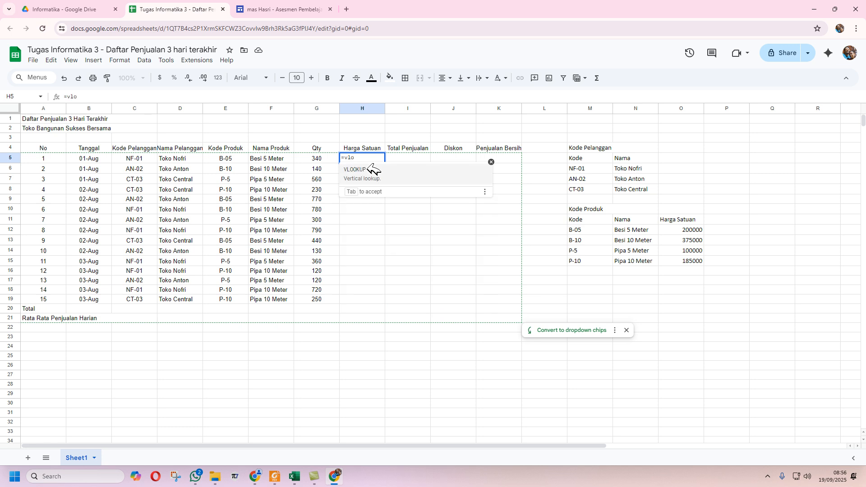
click(372, 170)
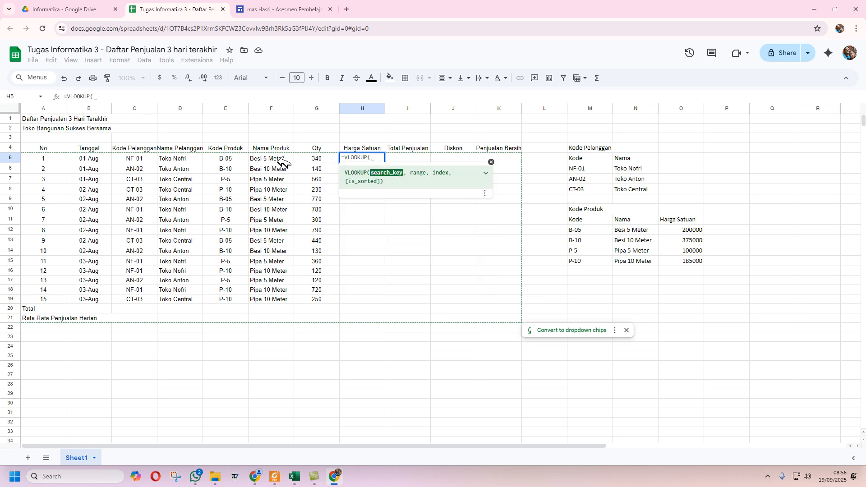
click(242, 158)
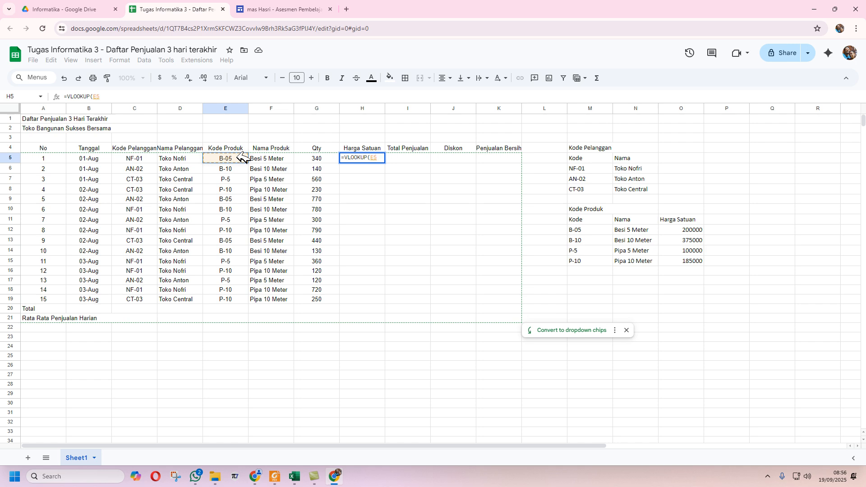
text(,)
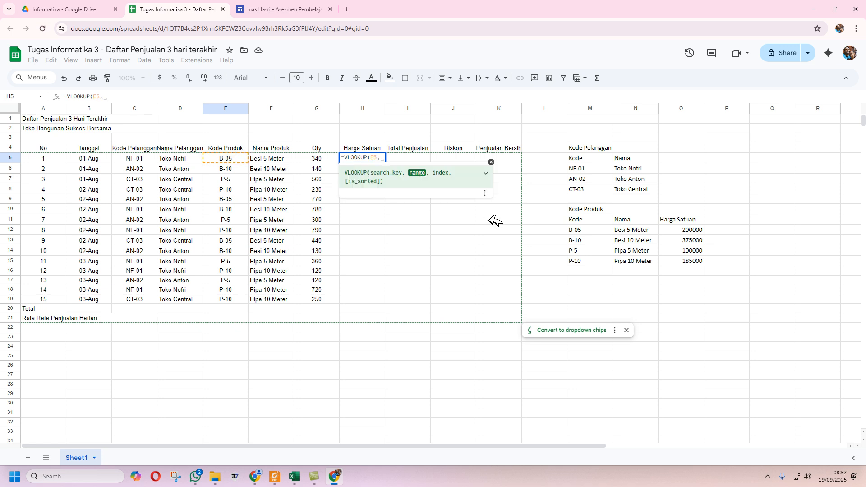
click(604, 228)
drag(603, 228, 676, 261)
key(F4)
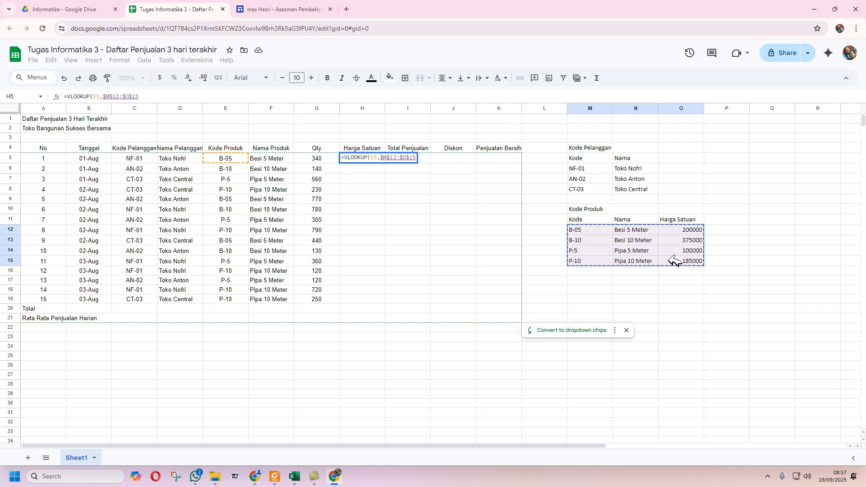
text(,)
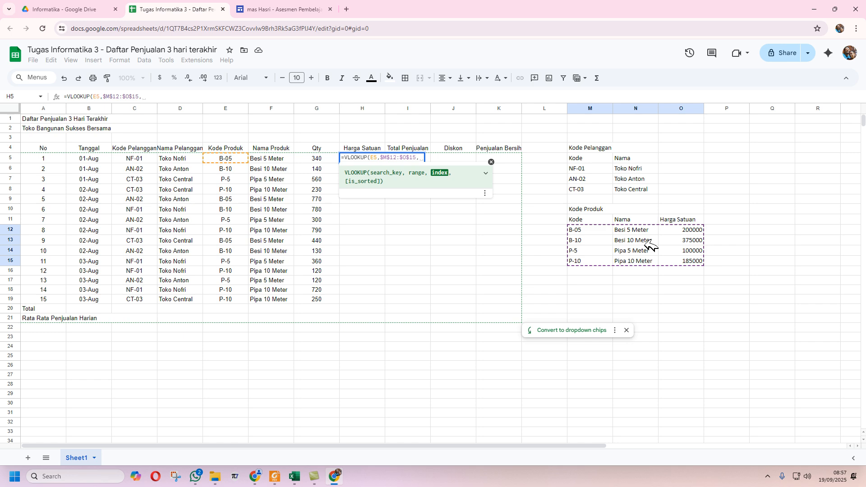
text(3)
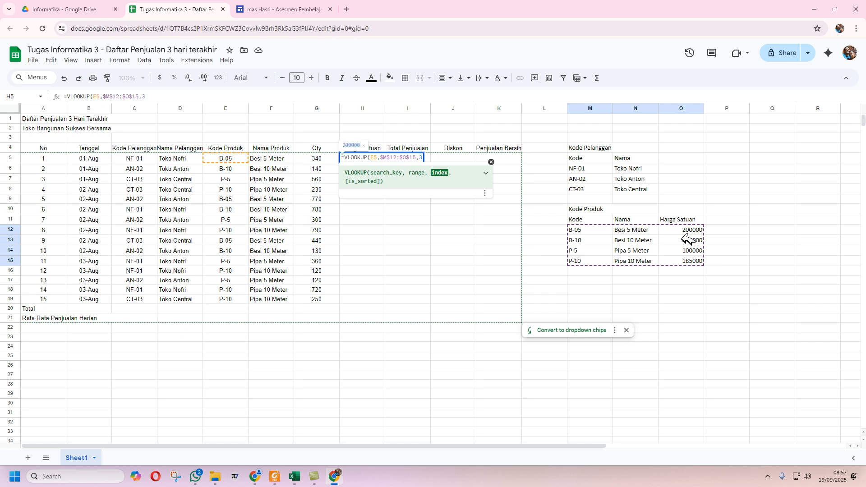
text(,0))
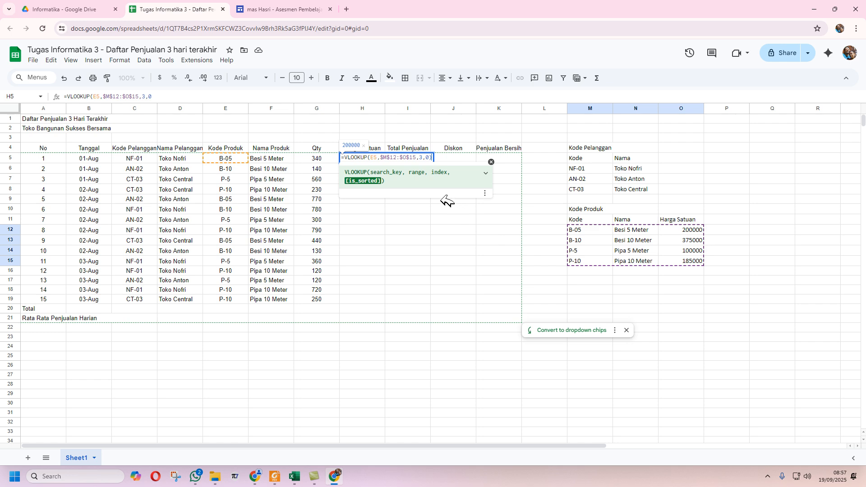
key(Return)
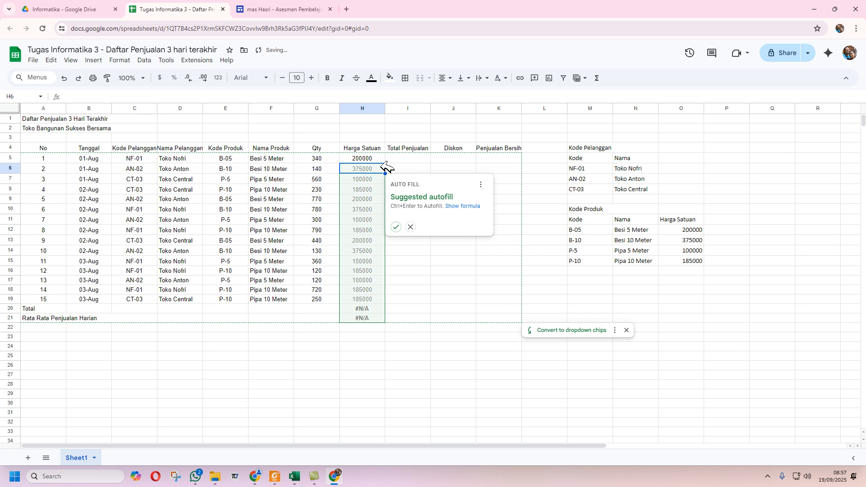
- Copy the H5 price formula down through H19
click(412, 227)
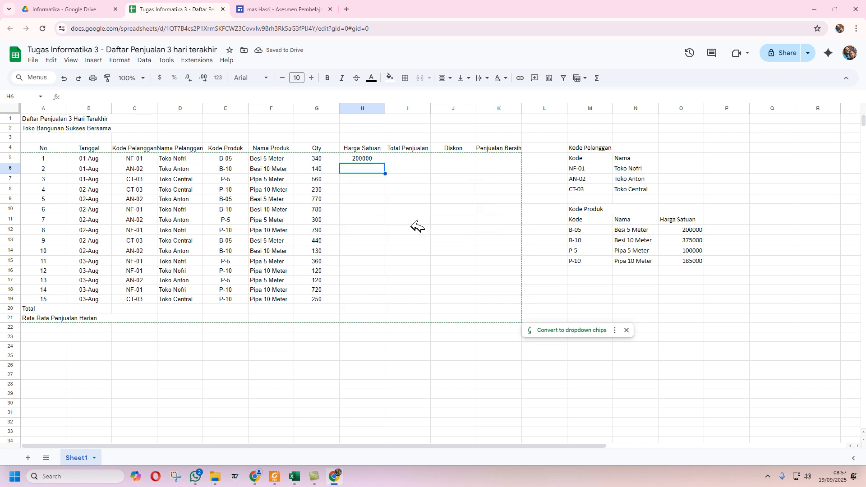
click(382, 158)
drag(387, 163, 396, 299)
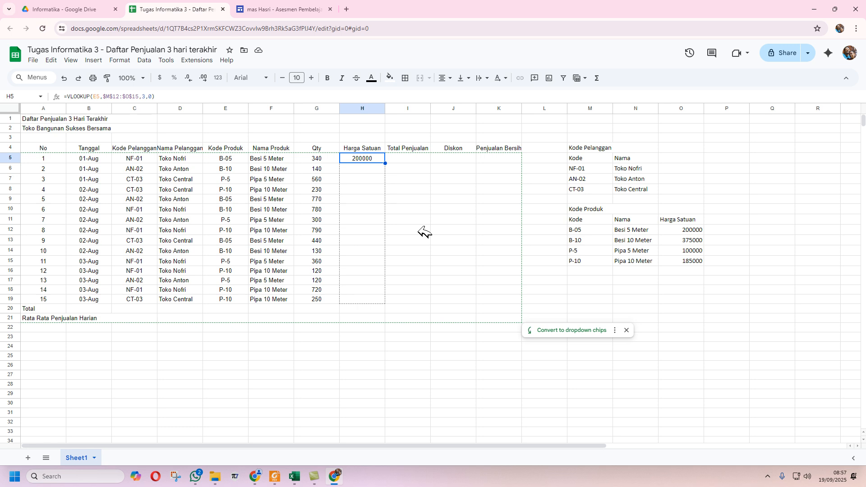
click(422, 158)
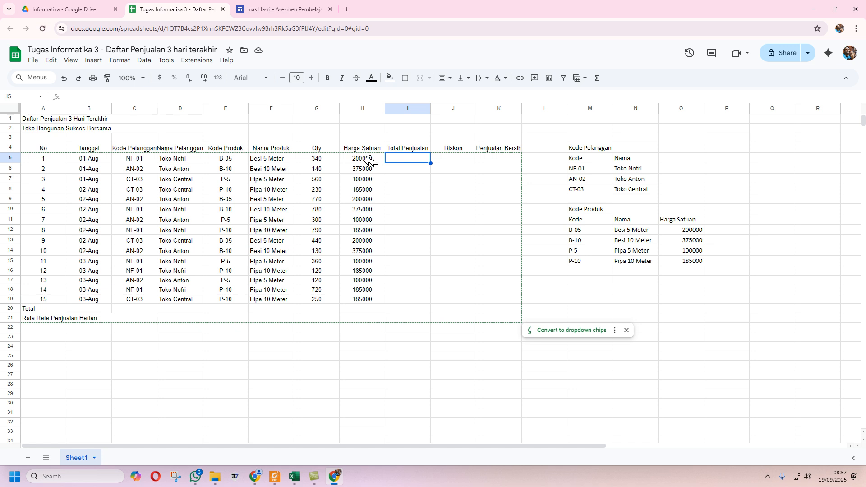
- Enter =G5*H5 in I5 and copy it down through I19 for the sales totals
text(=)
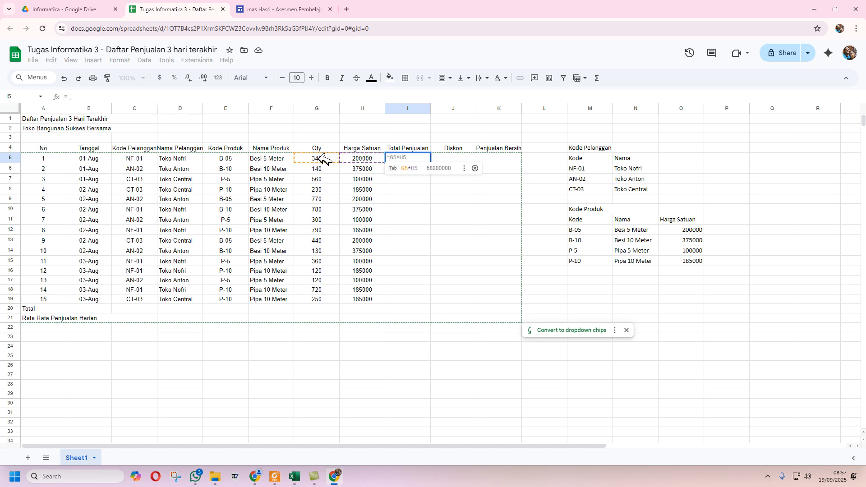
click(321, 158)
text(*)
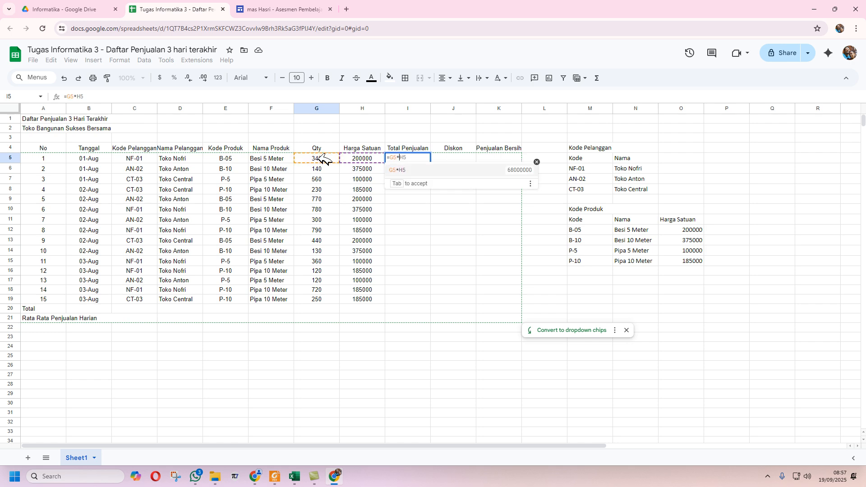
click(360, 158)
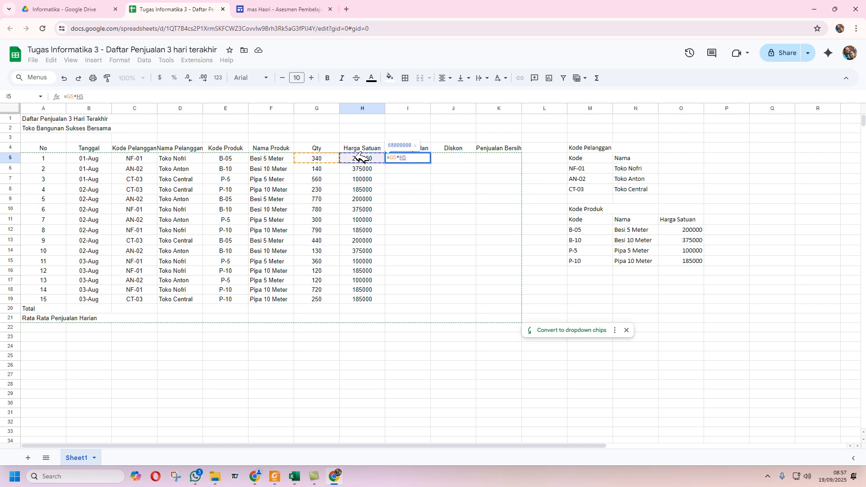
key(Return)
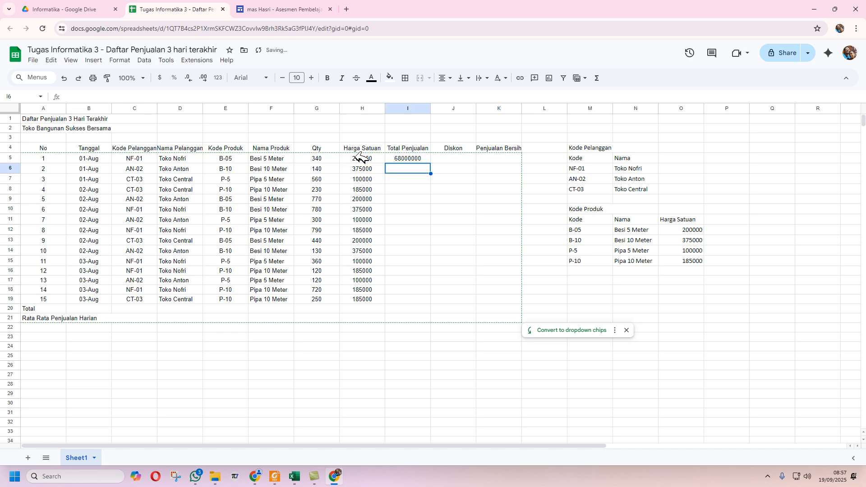
click(426, 158)
drag(431, 163, 433, 304)
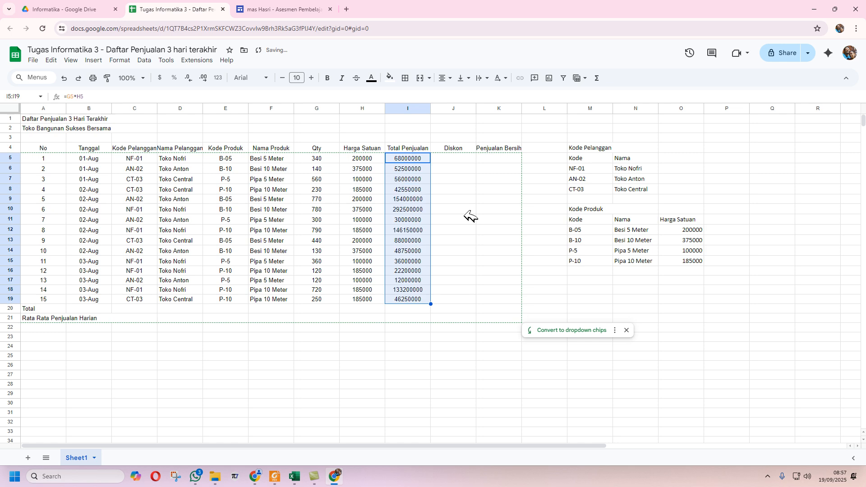
click(458, 163)
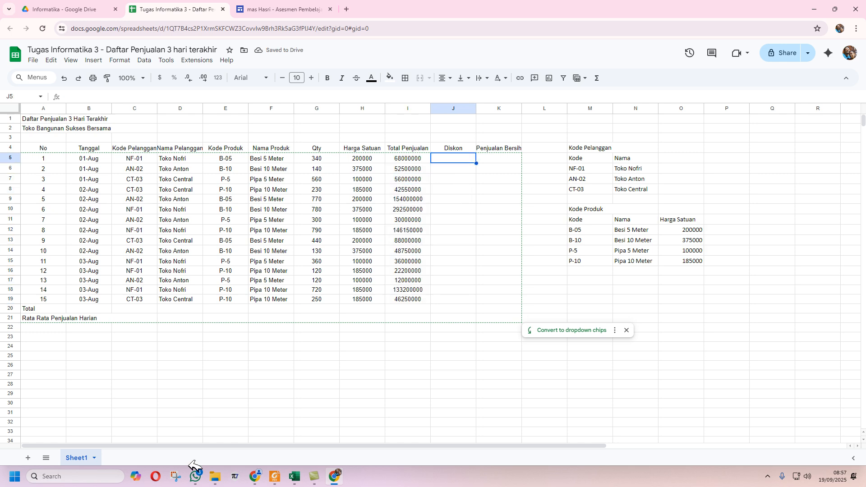
click(301, 475)
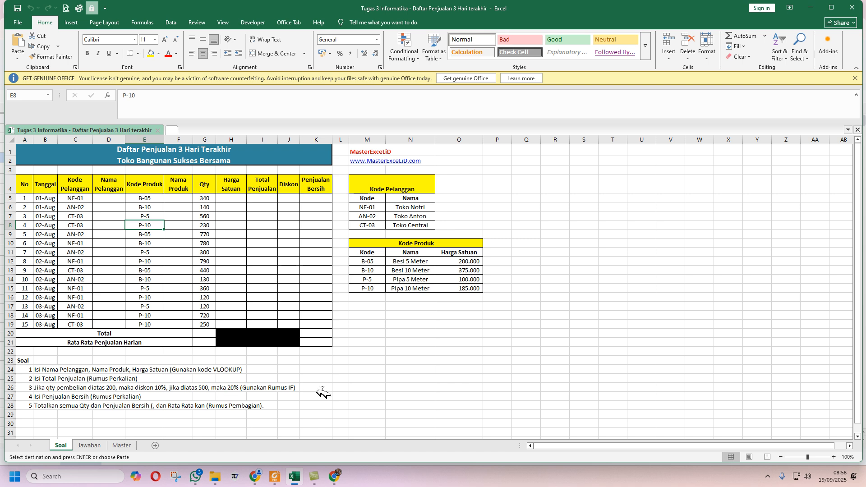
- Review the Soal question list in Excel, then bring Google Sheets back to the front
mouse_move(343, 472)
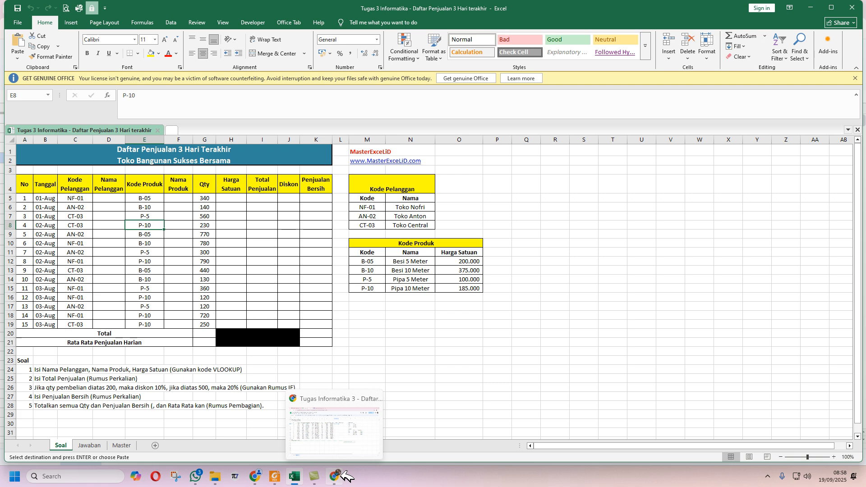
click(343, 476)
- Begin the J5 Diskon formula as =IF(G5>200, after rechecking the assignment in Excel
text(=if)
key(Tab)
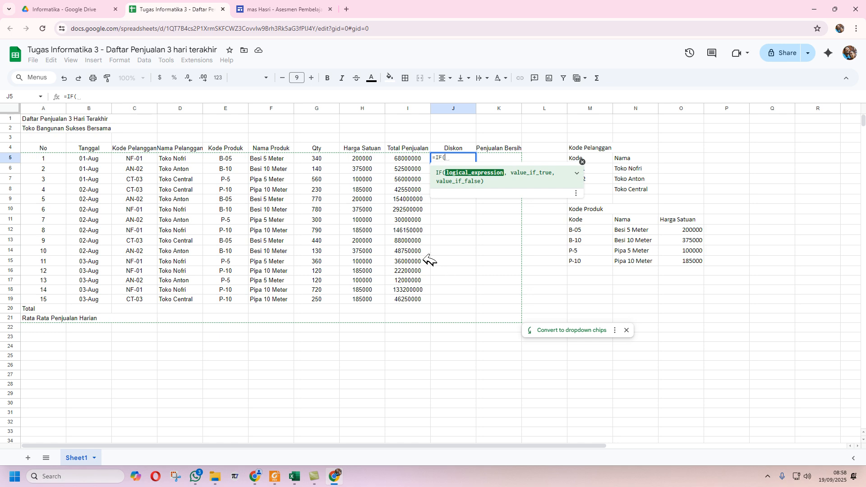
click(334, 158)
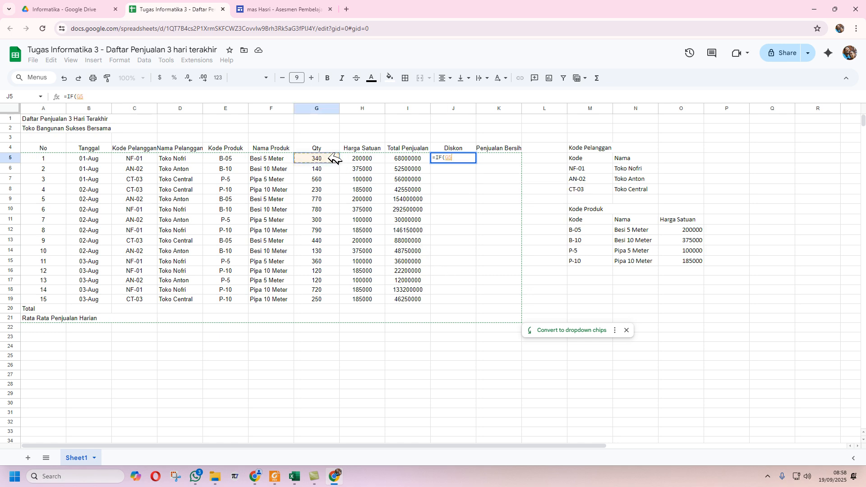
text(>)
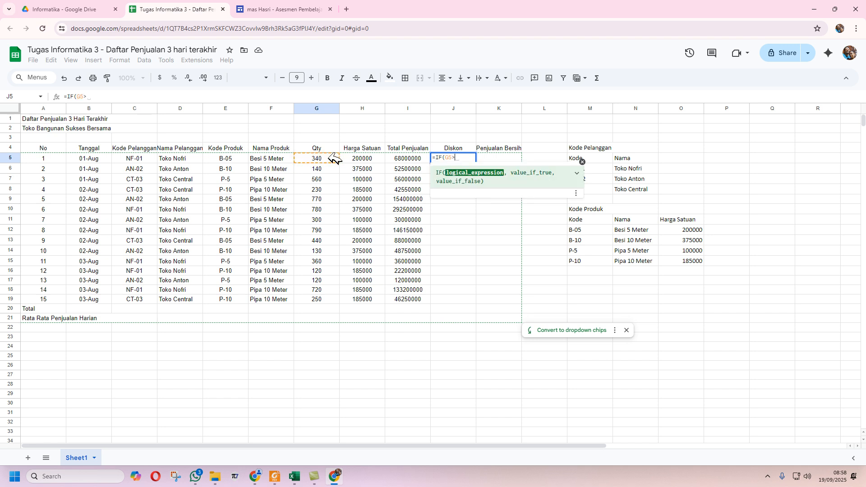
text(200)
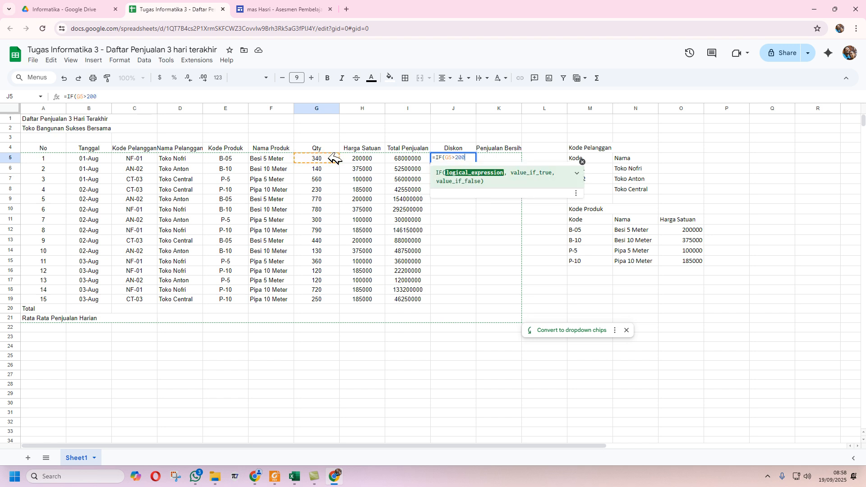
text(,)
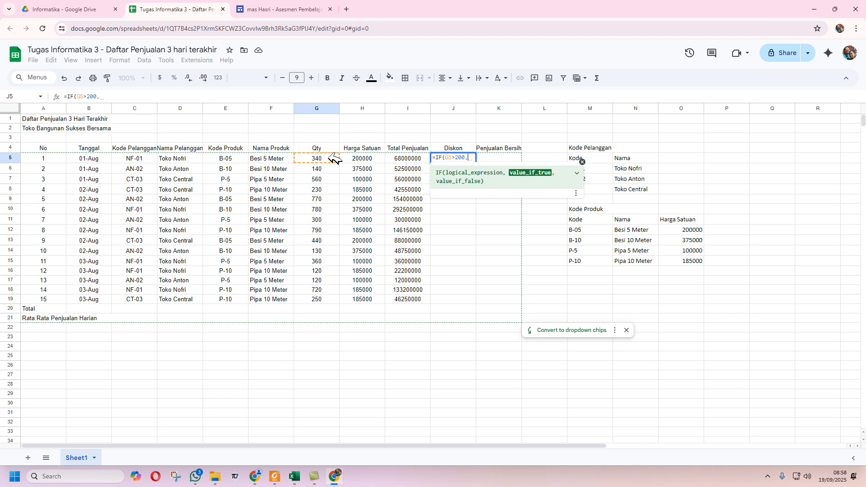
click(303, 475)
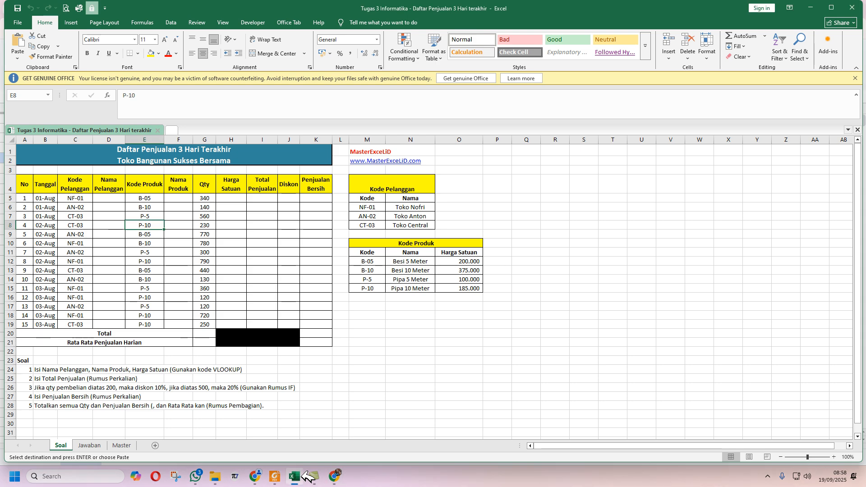
click(335, 477)
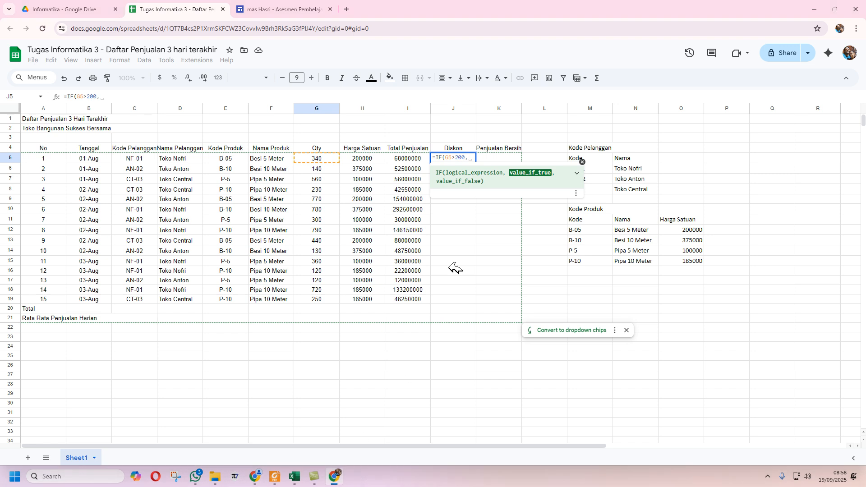
- Complete J5 as =IF(G5>200,10%*I5,IF(G5>500,20%*I5,0))
text(10)
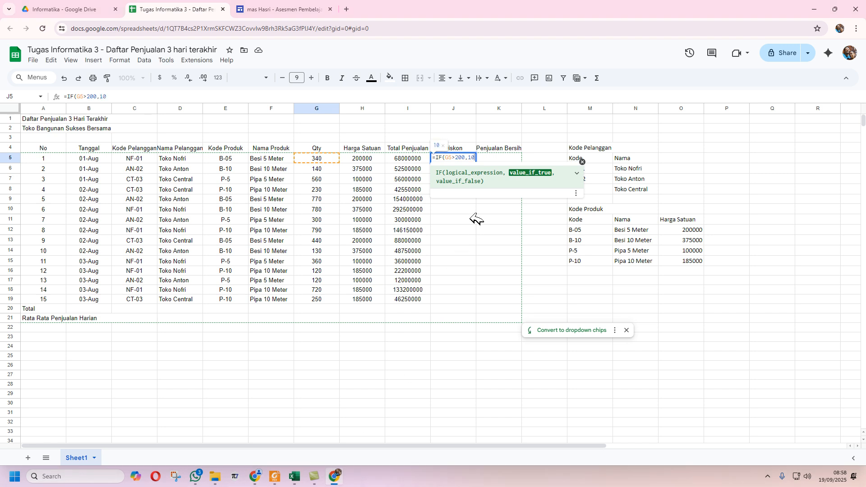
text(%*)
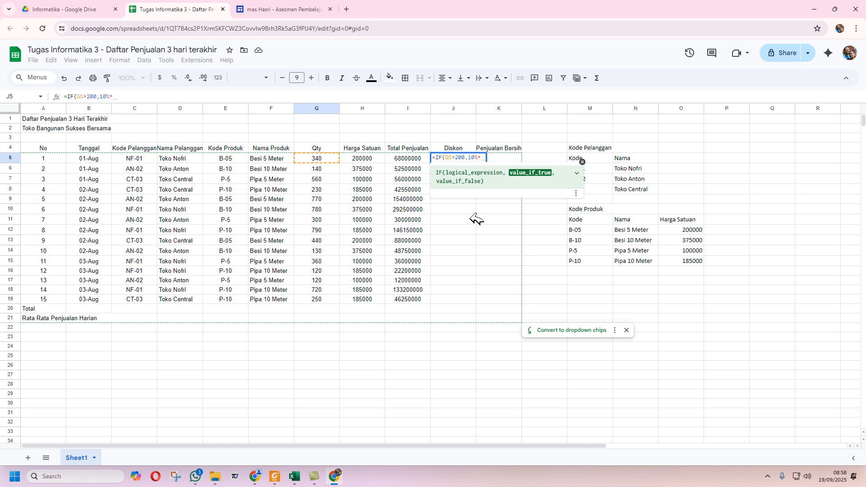
click(408, 157)
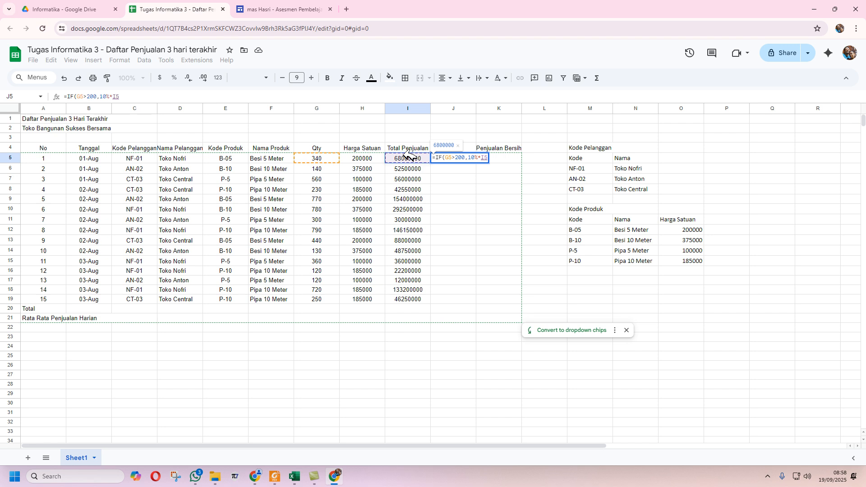
text(,IF()
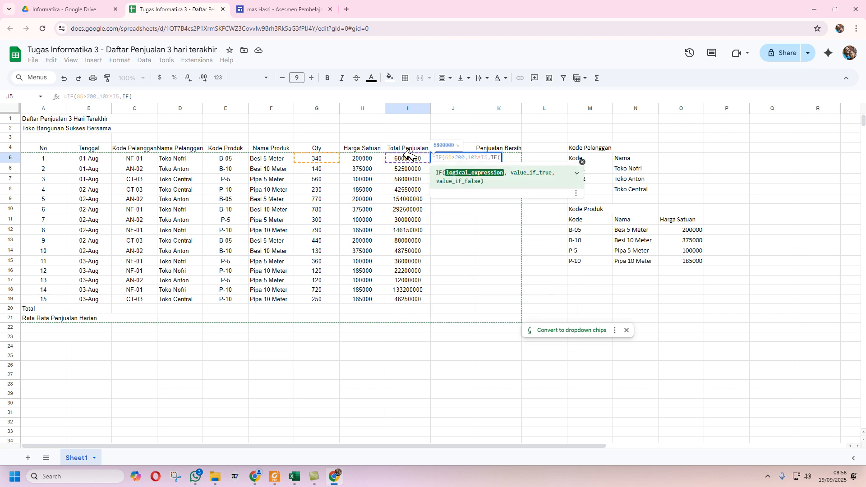
click(319, 157)
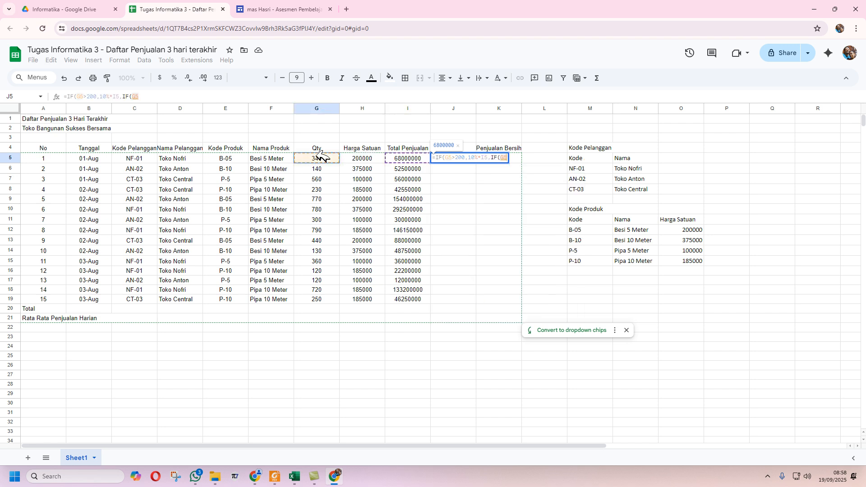
text(>500)
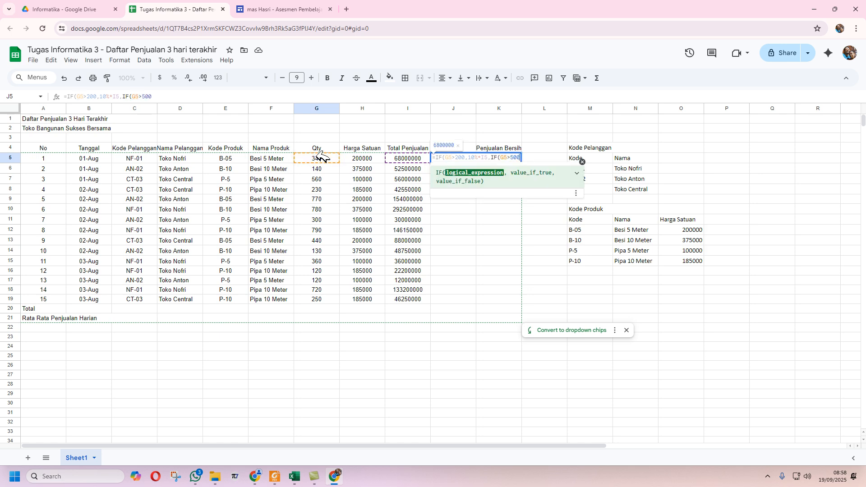
text(,)
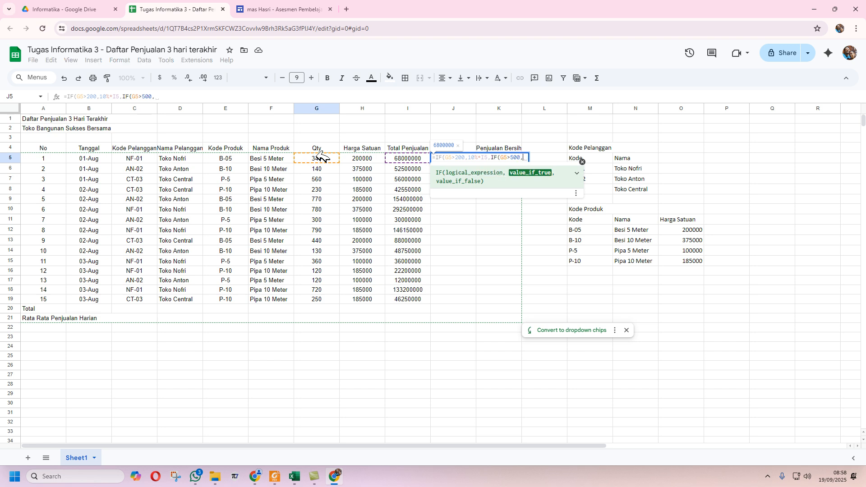
text(20)
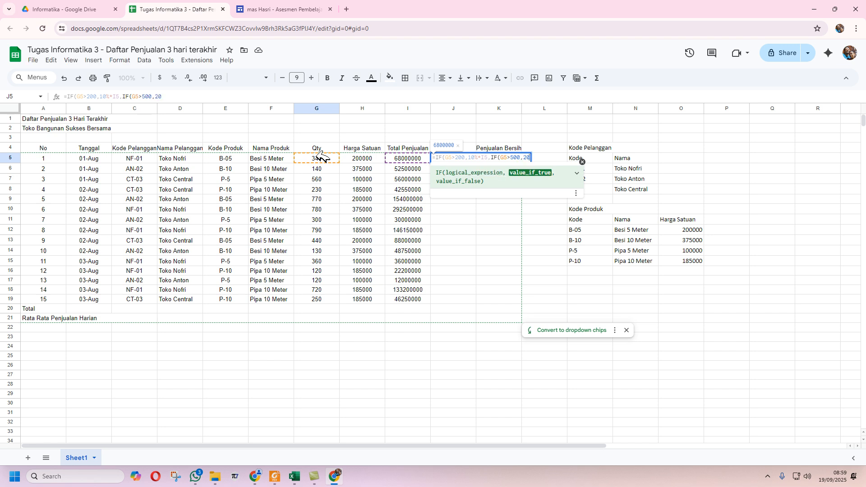
text(%*)
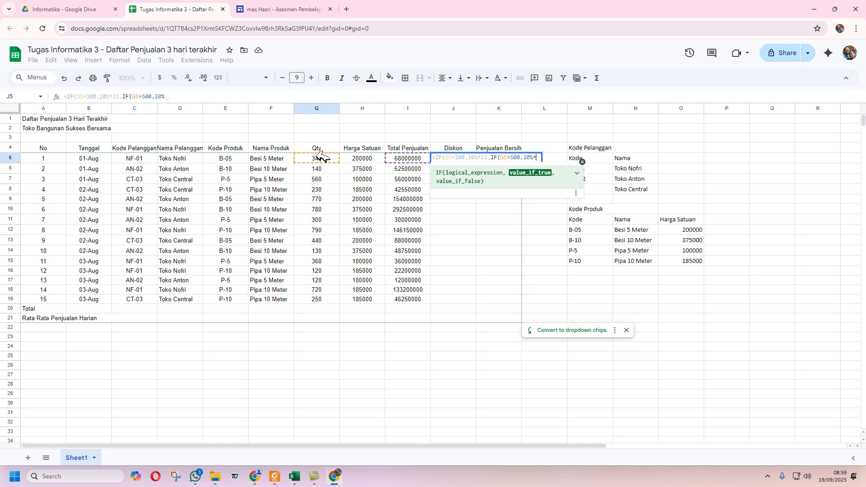
click(408, 157)
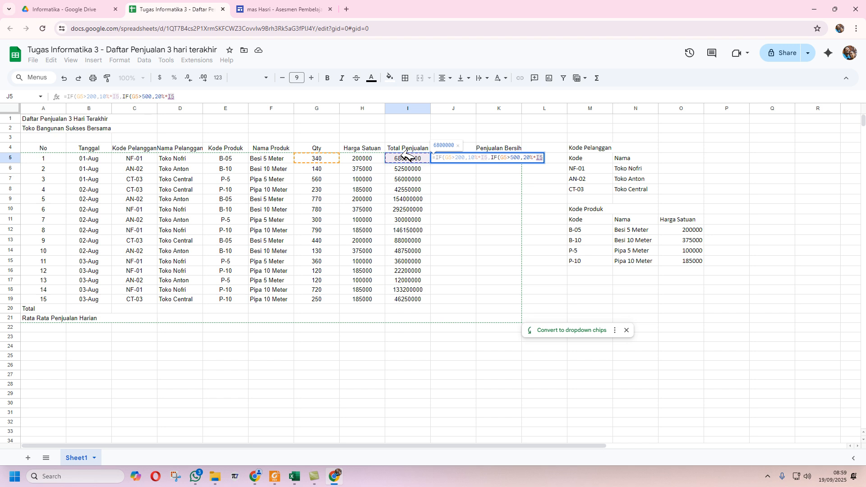
text(,)
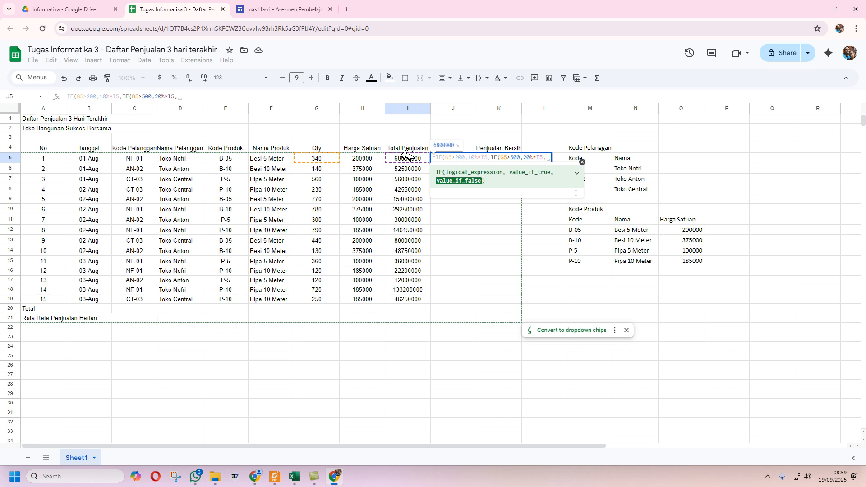
text(0)
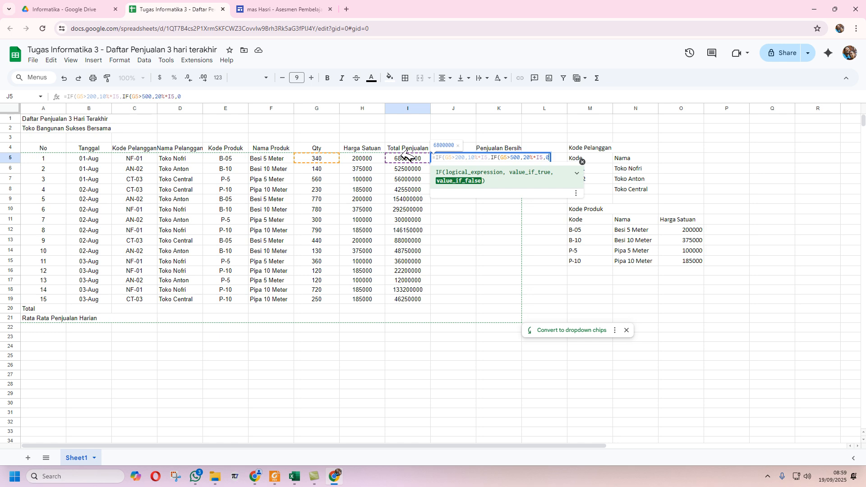
text()))
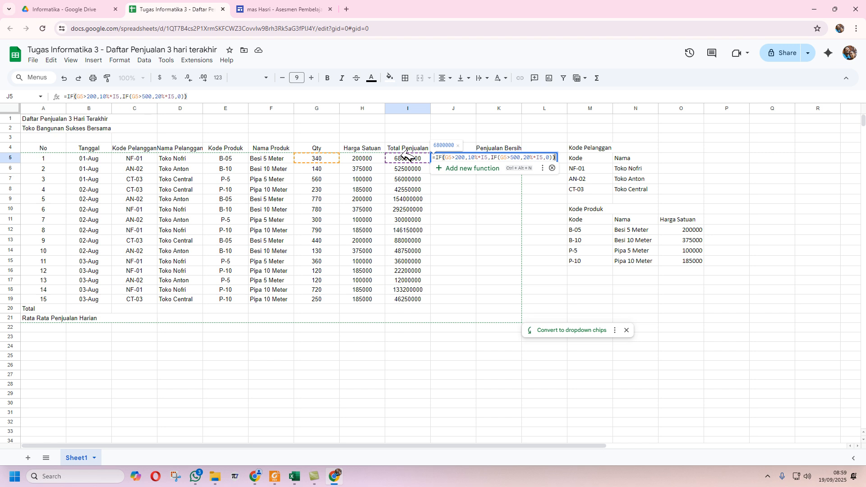
key(Return)
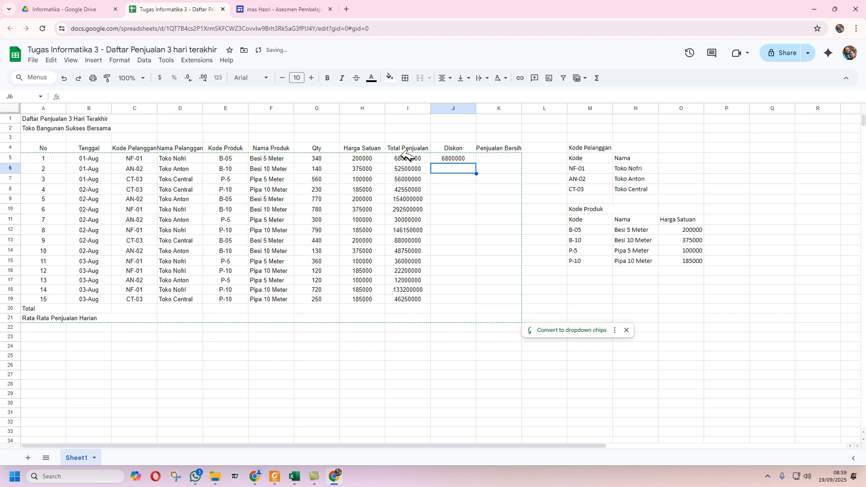
- Copy the J5 discount formula down through J19
click(463, 155)
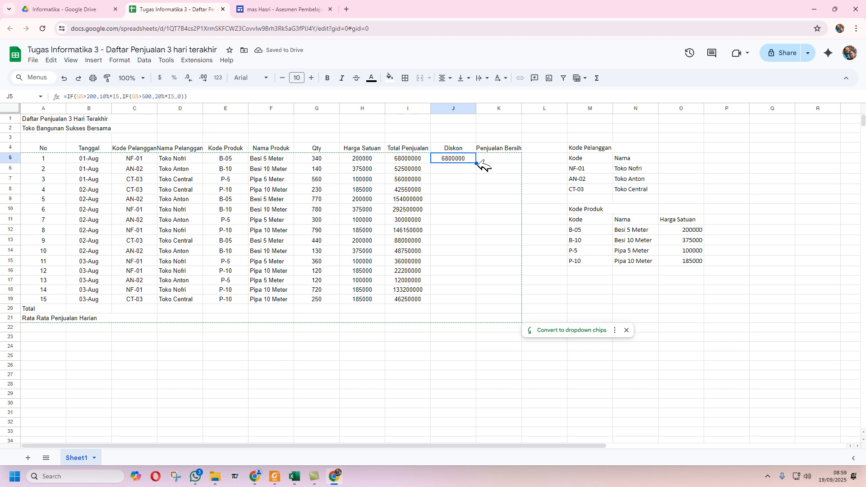
drag(477, 160, 478, 302)
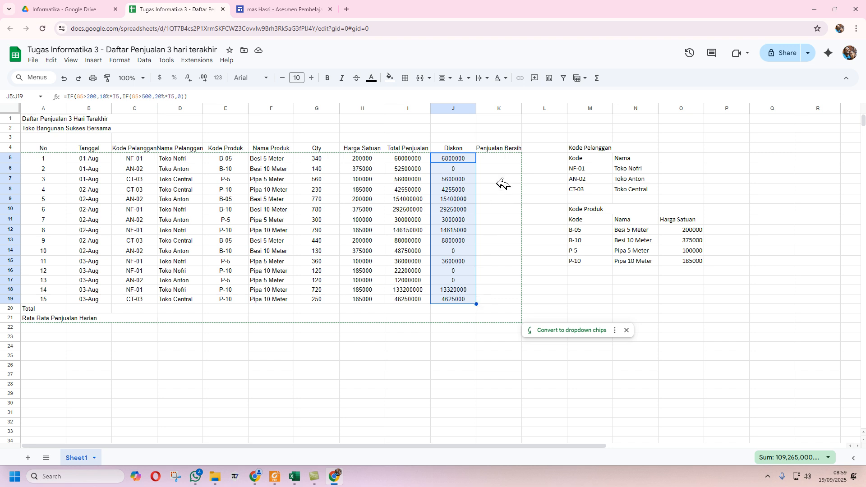
click(505, 159)
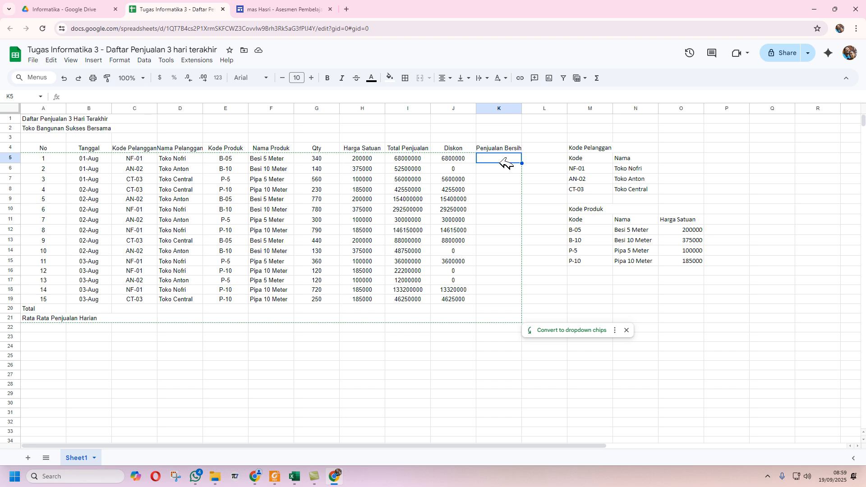
- Enter =I5-J5 in K5 for Penjualan Bersih and copy it down to K19
text(=)
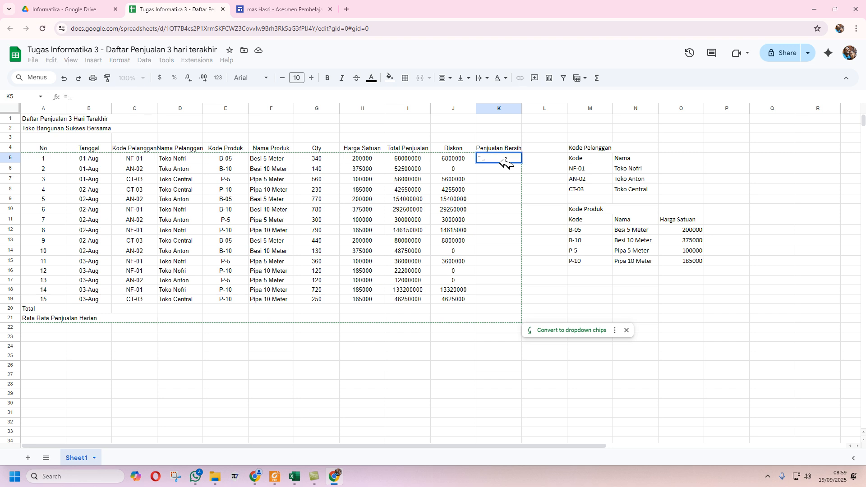
click(411, 157)
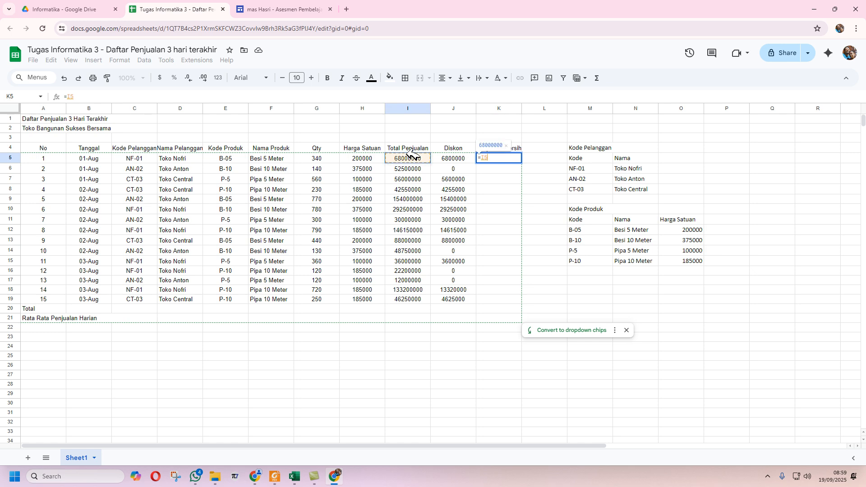
text(-)
click(456, 156)
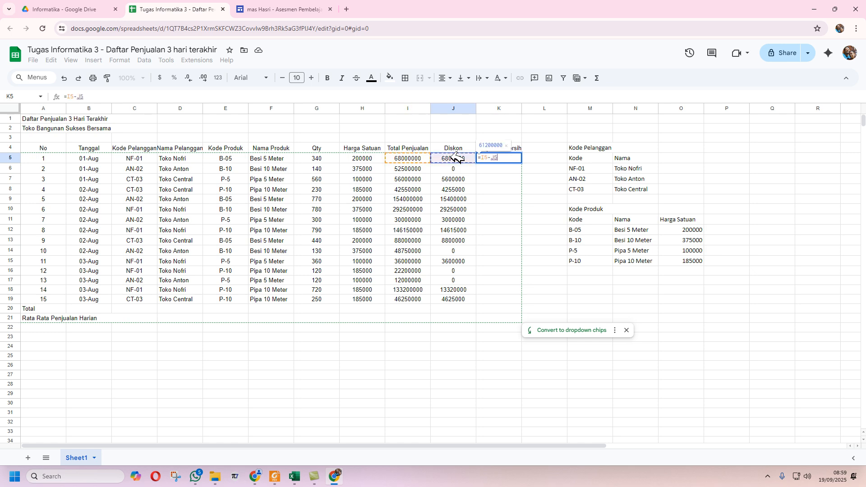
key(Return)
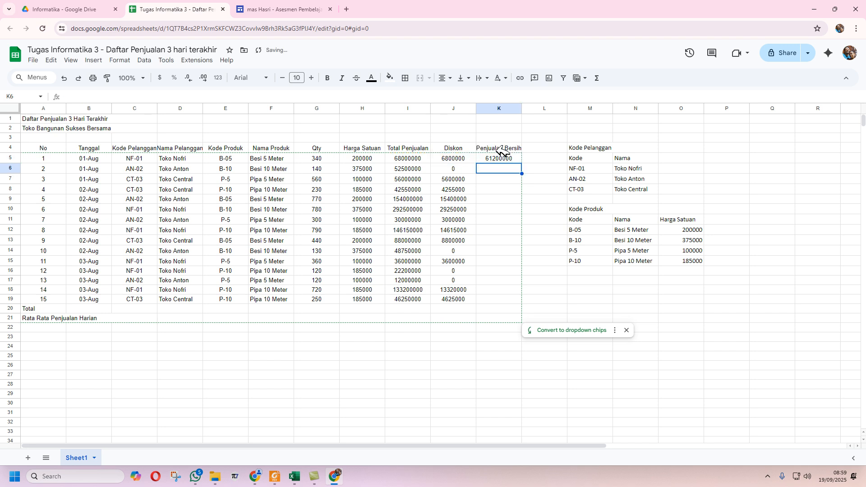
click(512, 160)
drag(520, 161, 524, 300)
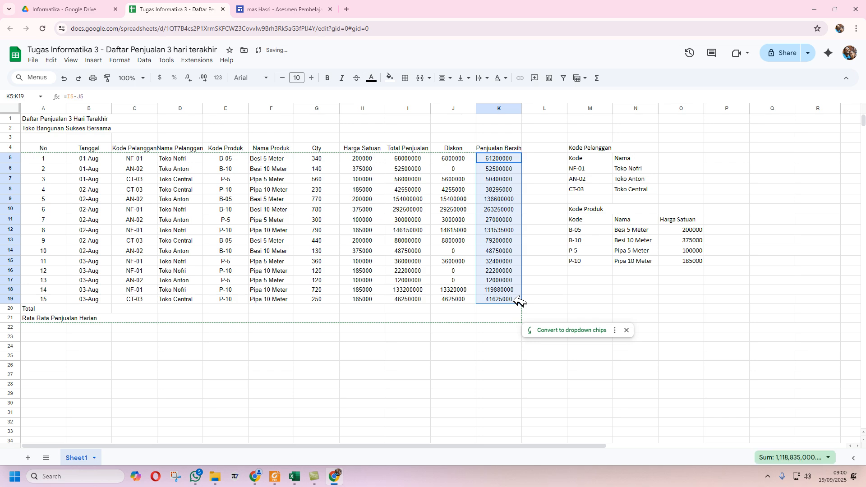
click(294, 476)
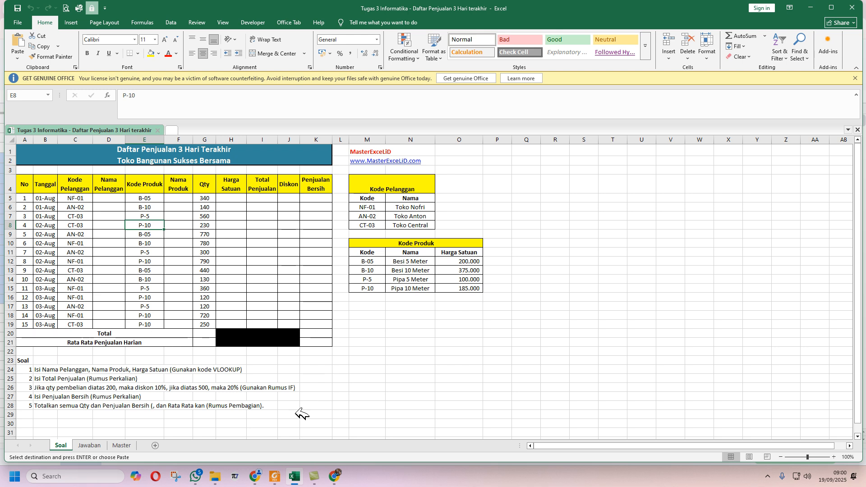
- Glance at Excel's Soal task list and return to the Google Sheets table
click(336, 476)
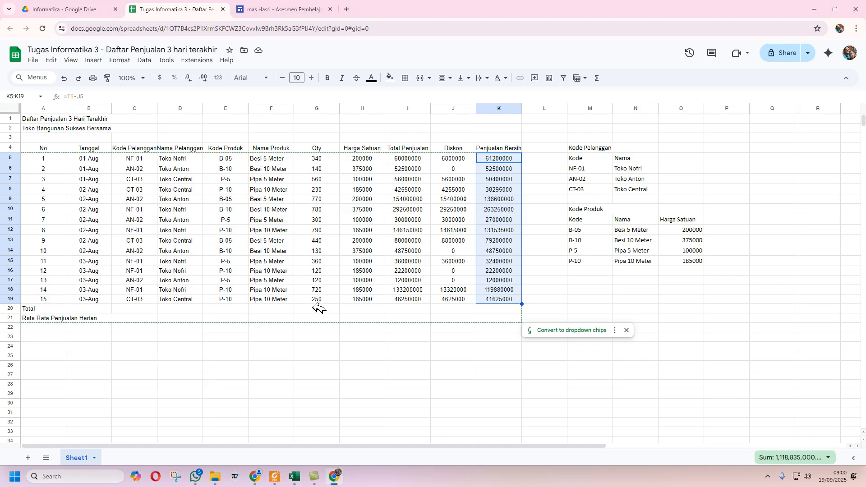
- Total the Qty column in G20 with SUM over G5:G19, giving 6050
click(333, 310)
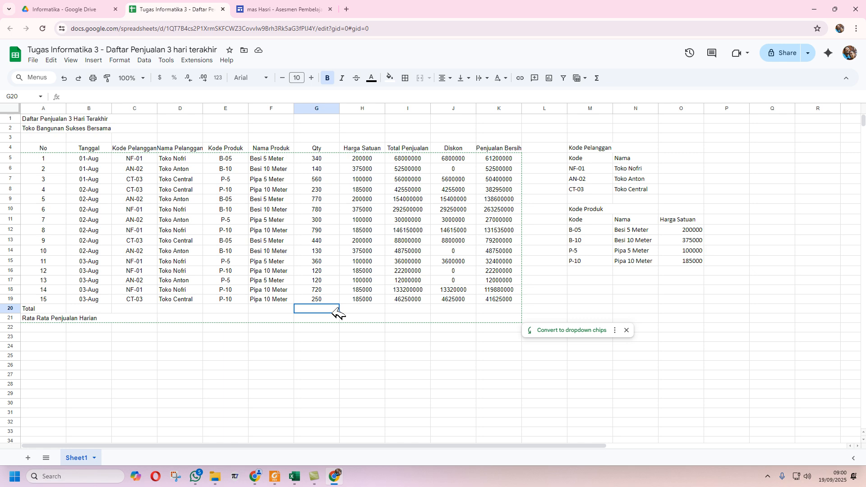
click(600, 79)
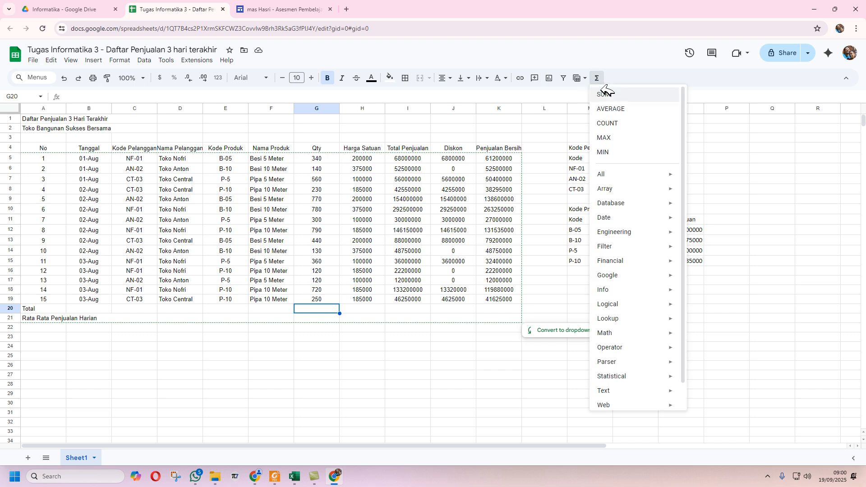
click(601, 95)
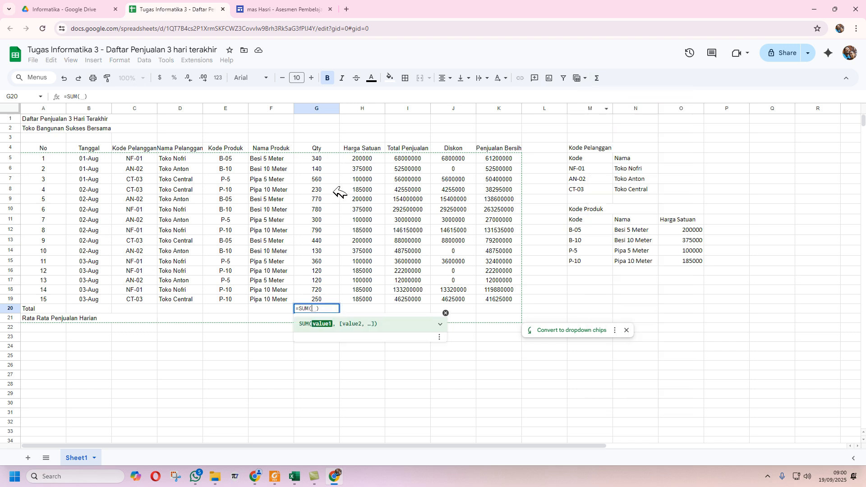
click(326, 155)
drag(326, 156, 316, 298)
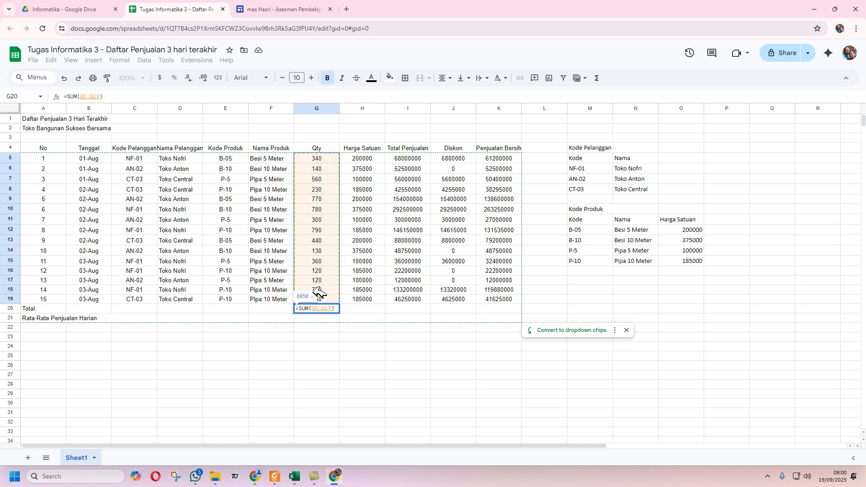
key(Return)
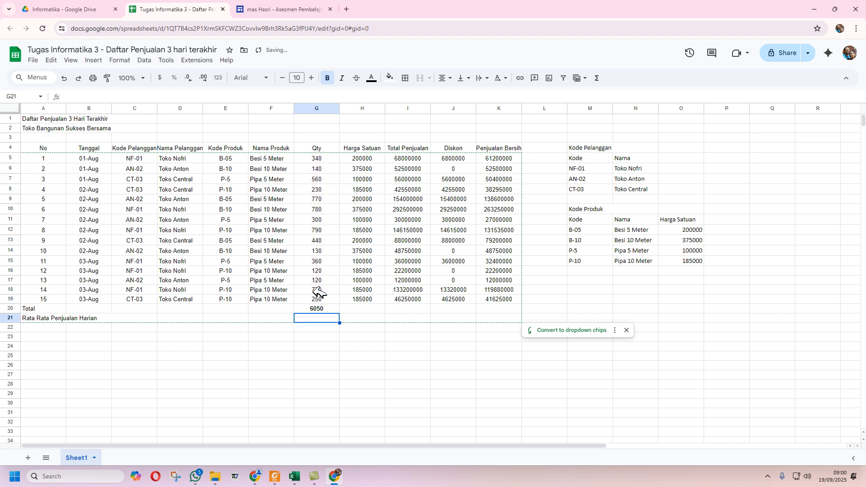
click(493, 311)
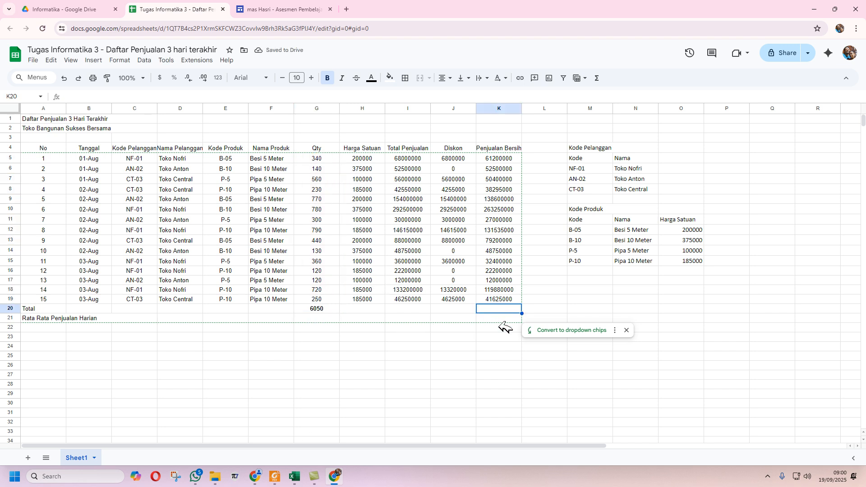
click(599, 78)
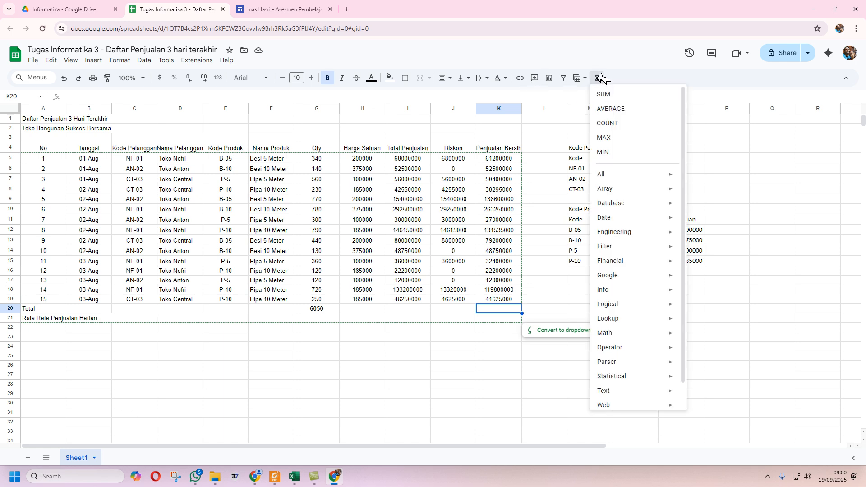
click(607, 95)
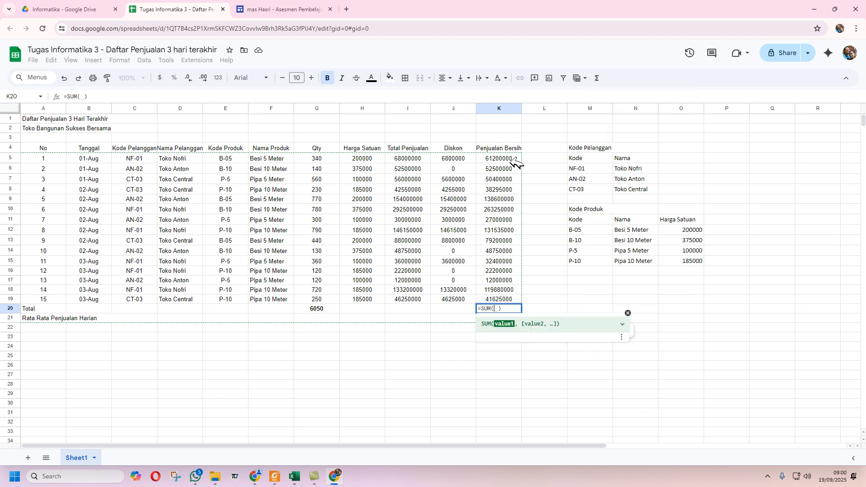
drag(510, 155, 507, 299)
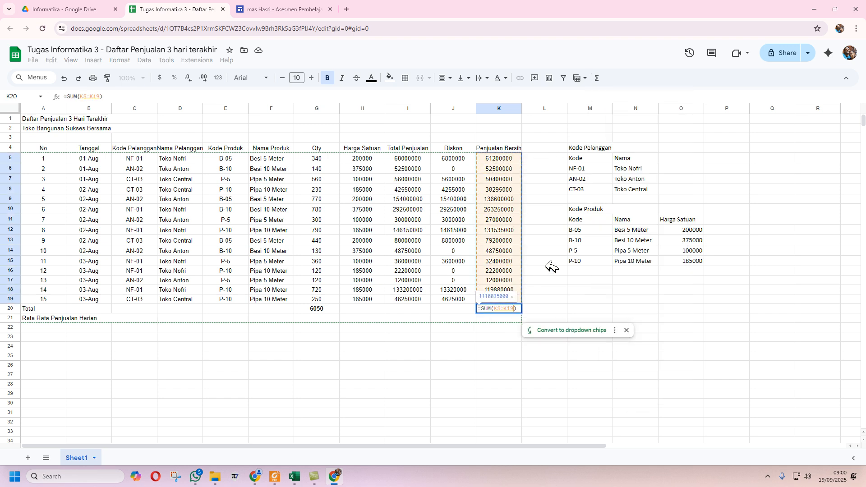
key(Return)
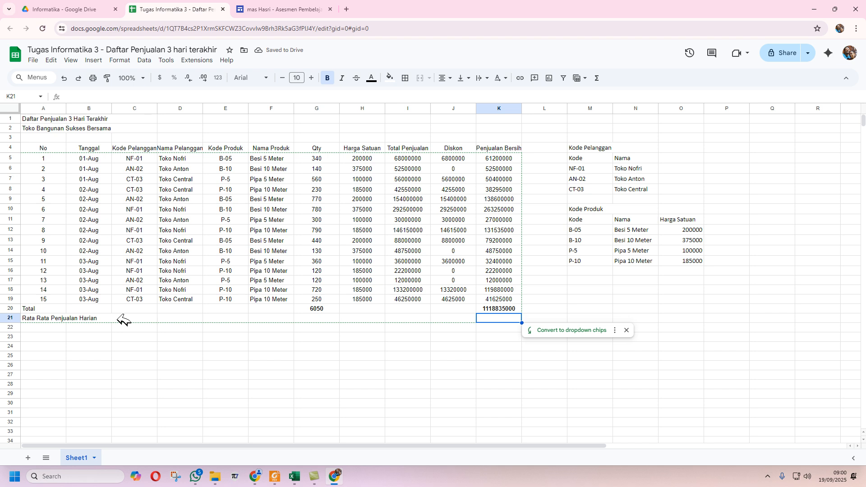
- Put the AVERAGE of K5:K19 in K21, giving 74589000
click(605, 78)
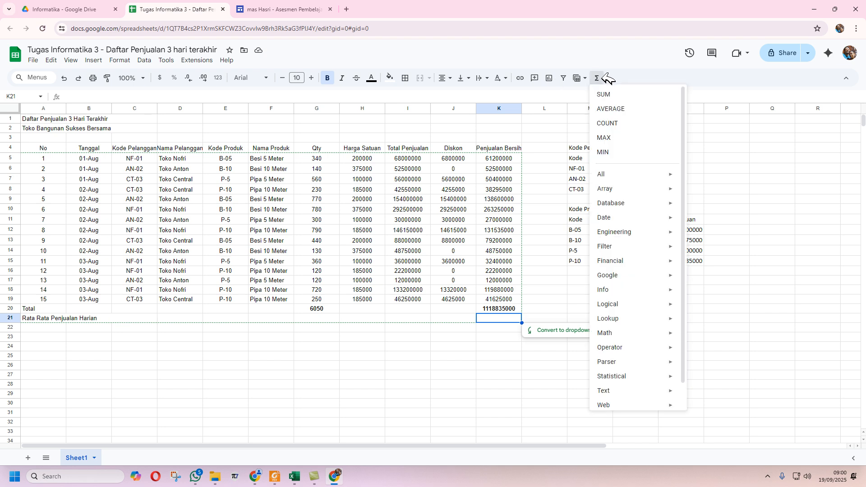
click(624, 109)
drag(501, 158, 502, 294)
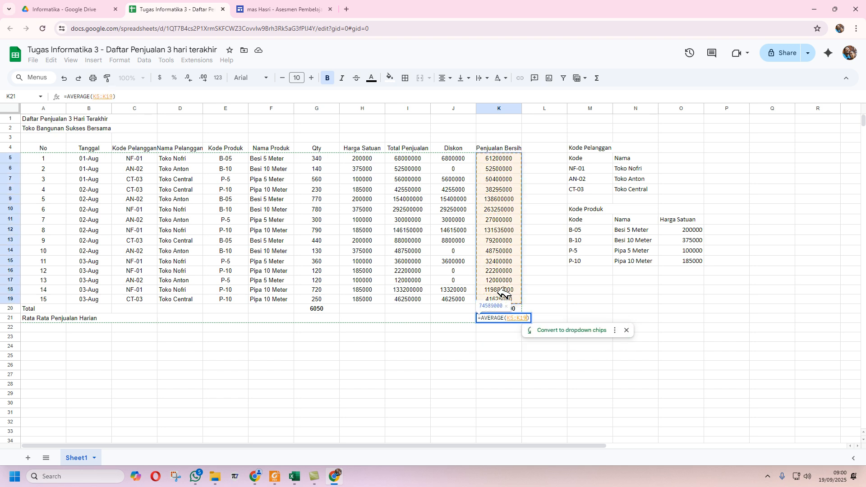
key(Return)
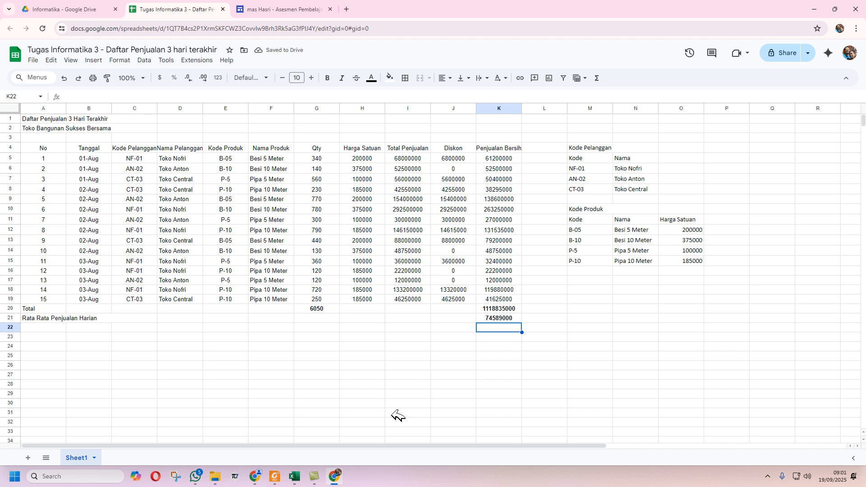
click(295, 477)
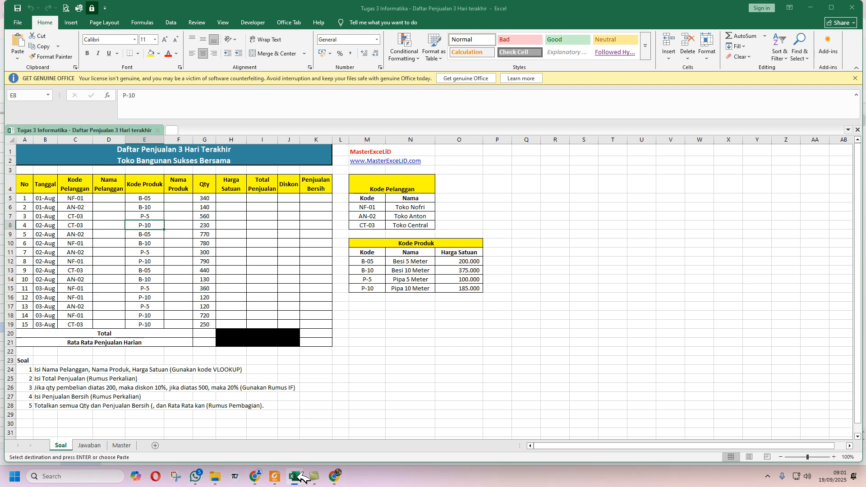
- Inspect the formatting of Excel's merged title cell A1, then return to Google Sheets
click(170, 150)
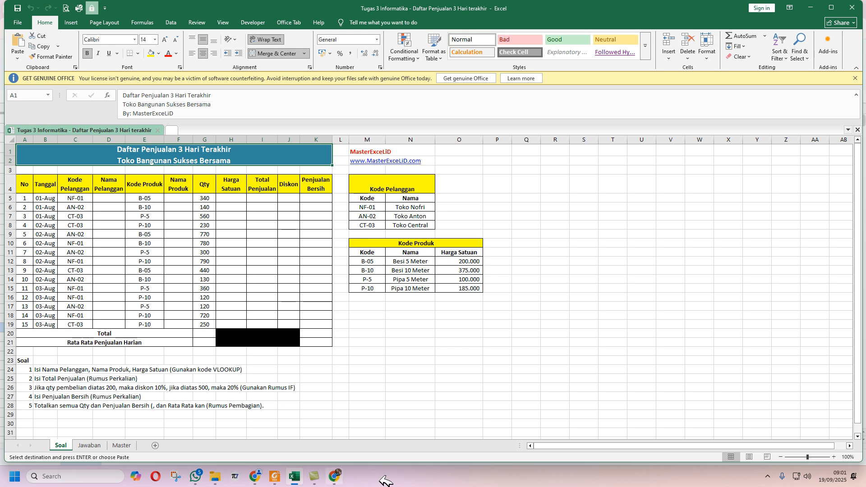
click(343, 469)
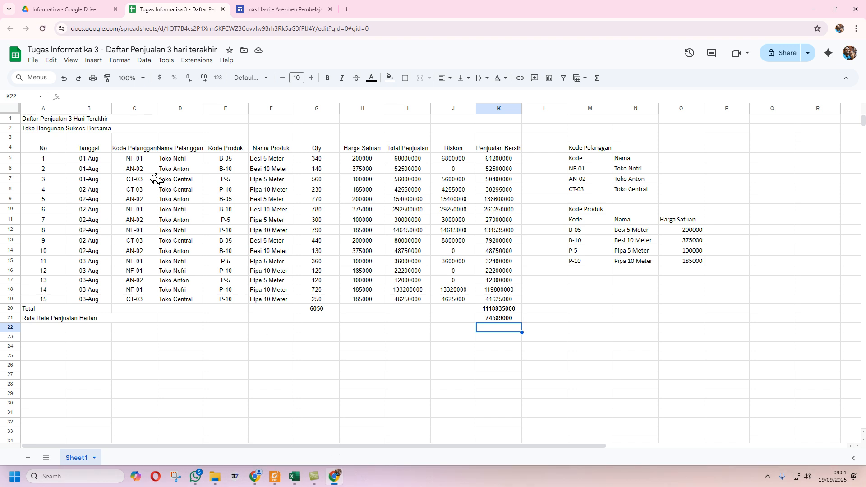
- Merge A1:K1 into one title cell, center it, and compare with Excel's title
click(61, 120)
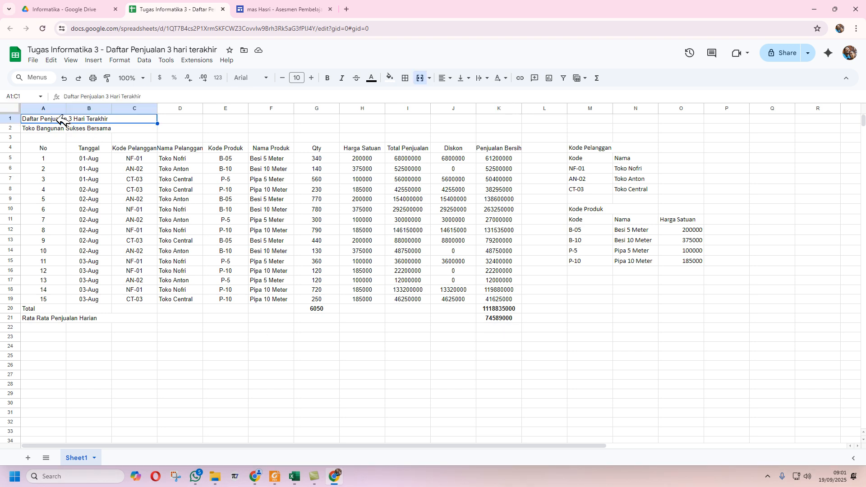
drag(90, 118, 486, 113)
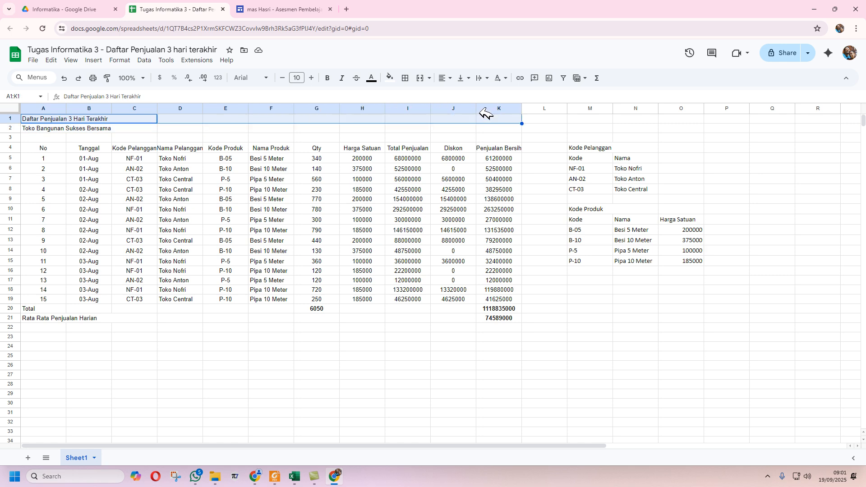
click(422, 78)
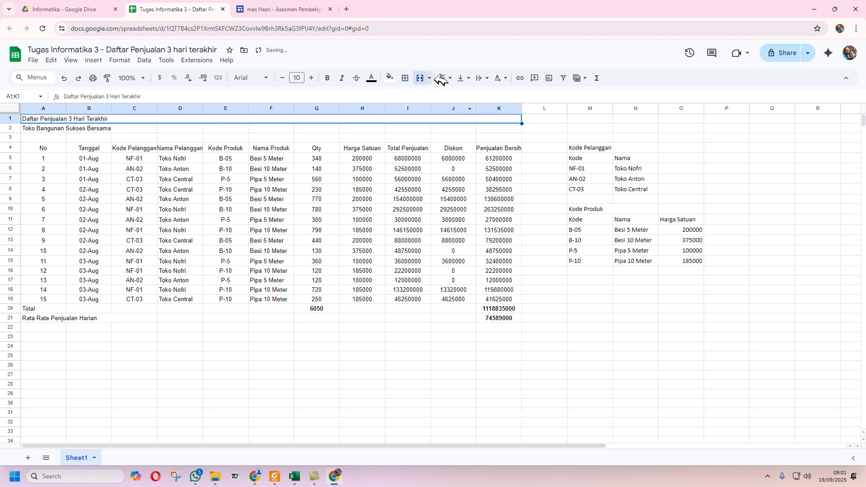
click(452, 82)
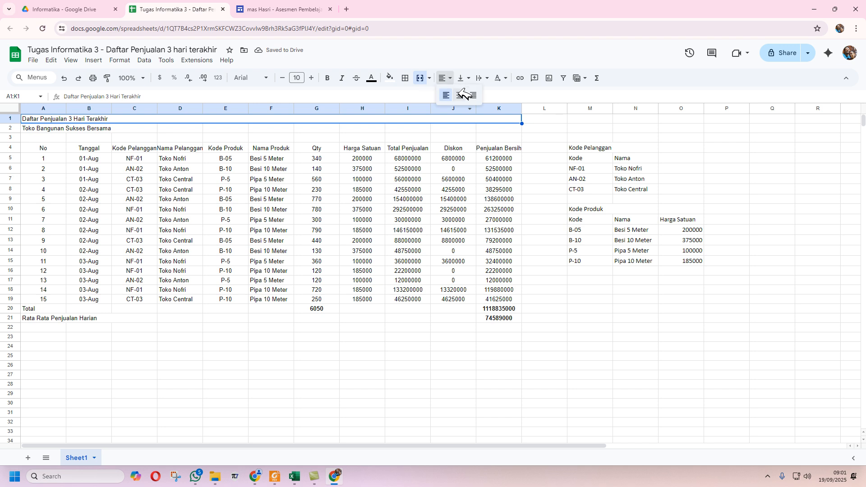
click(460, 95)
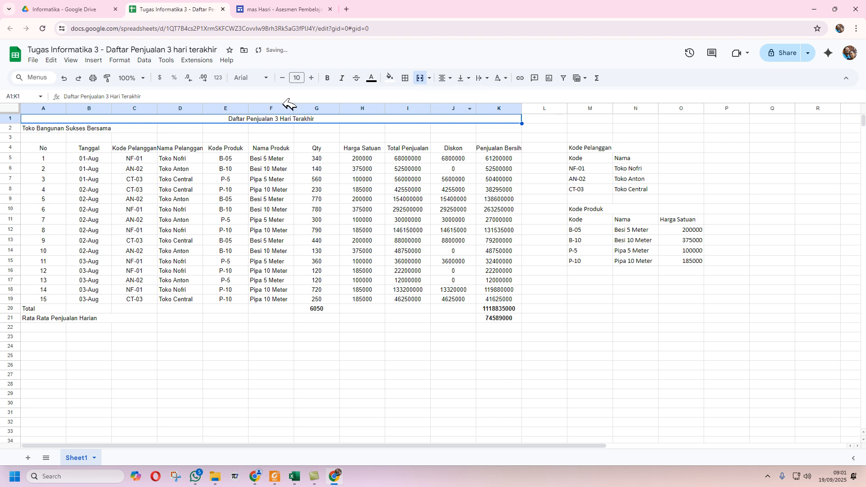
click(298, 474)
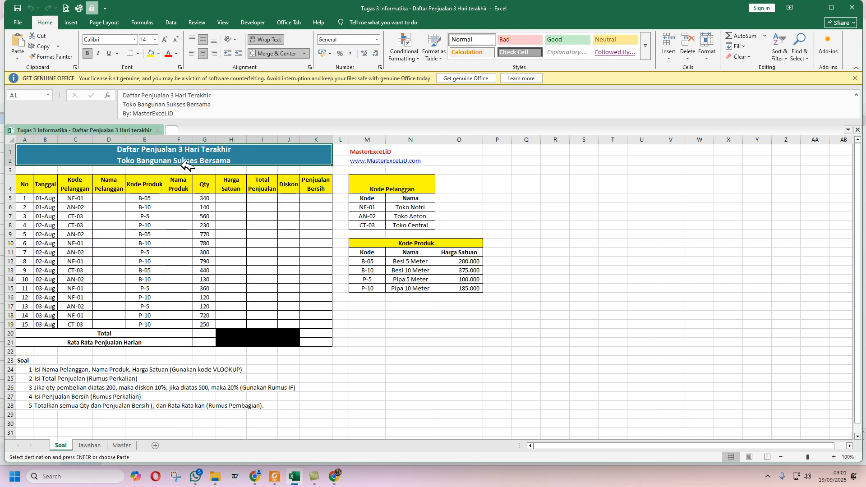
click(334, 477)
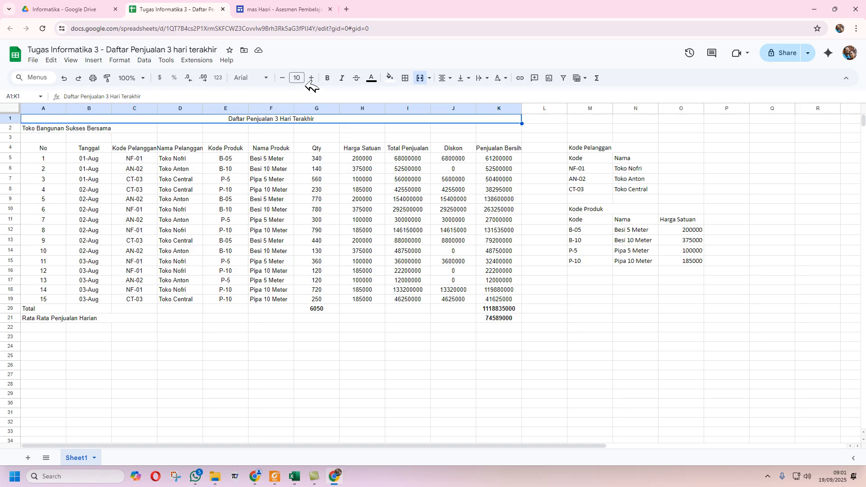
- Make the title bold at font size 14, checking its colour in Excel
click(332, 74)
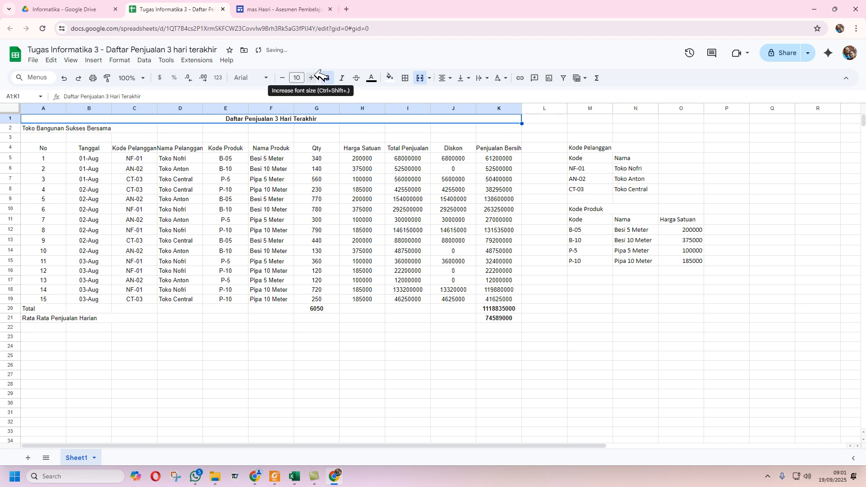
click(312, 77)
click(316, 72)
click(316, 71)
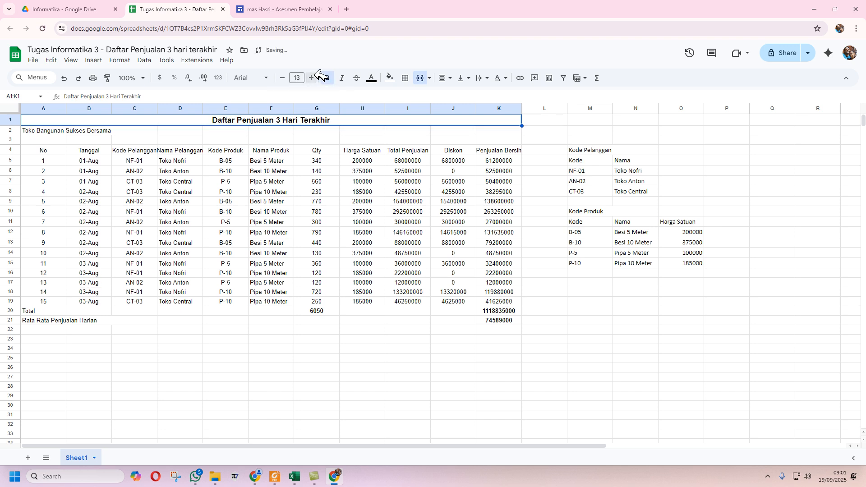
click(316, 72)
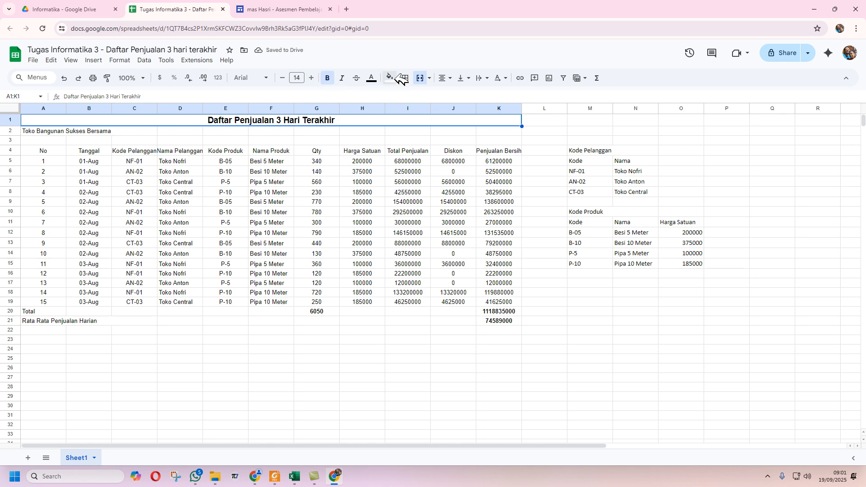
click(298, 475)
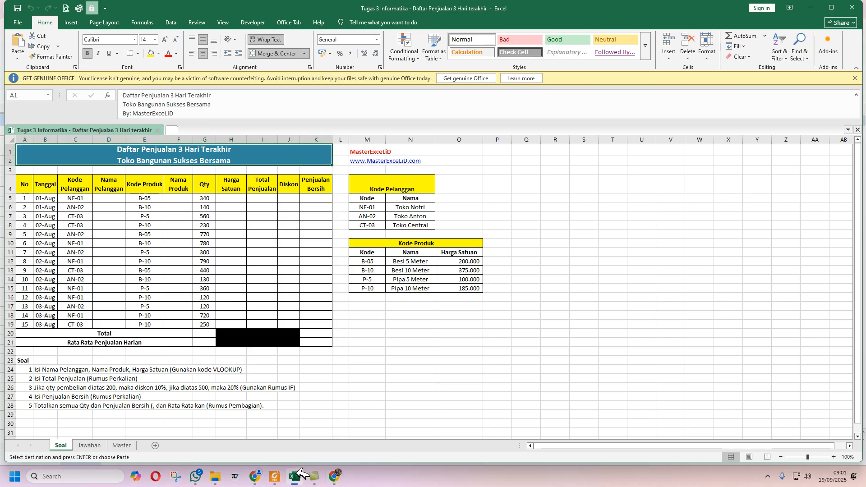
click(335, 476)
- Fill the title cyan and paint its formatting onto subtitle row A2:K2
click(391, 78)
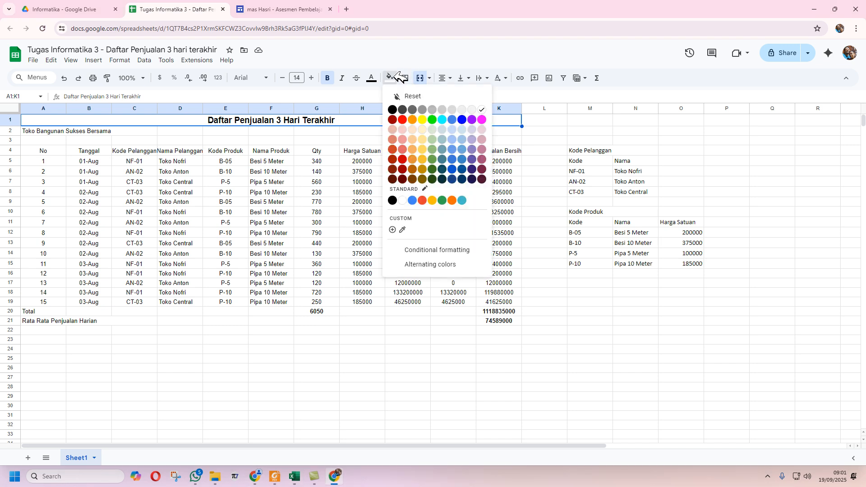
click(444, 119)
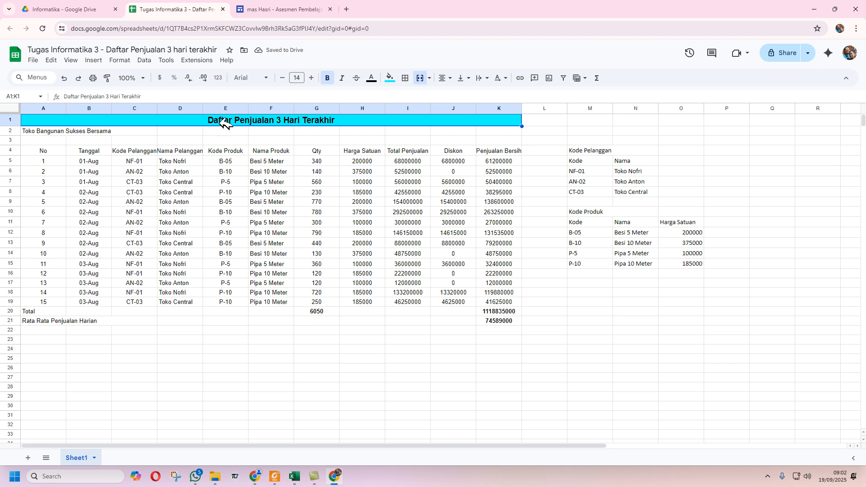
click(108, 78)
mouse_move(53, 131)
mouse_down()
mouse_move(507, 126)
mouse_move(501, 131)
mouse_up()
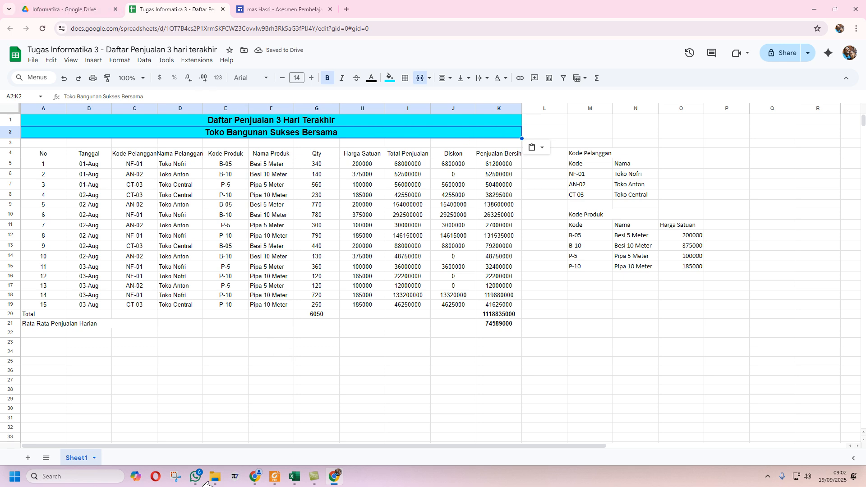
click(295, 476)
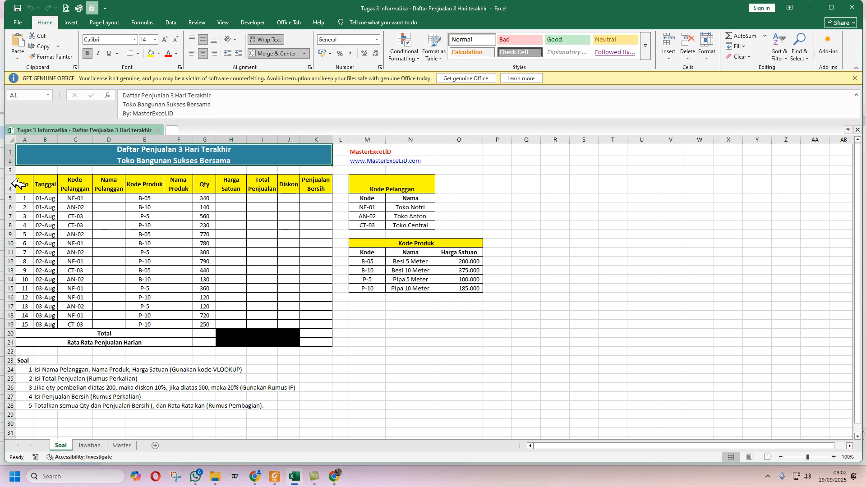
drag(24, 184, 321, 186)
click(334, 431)
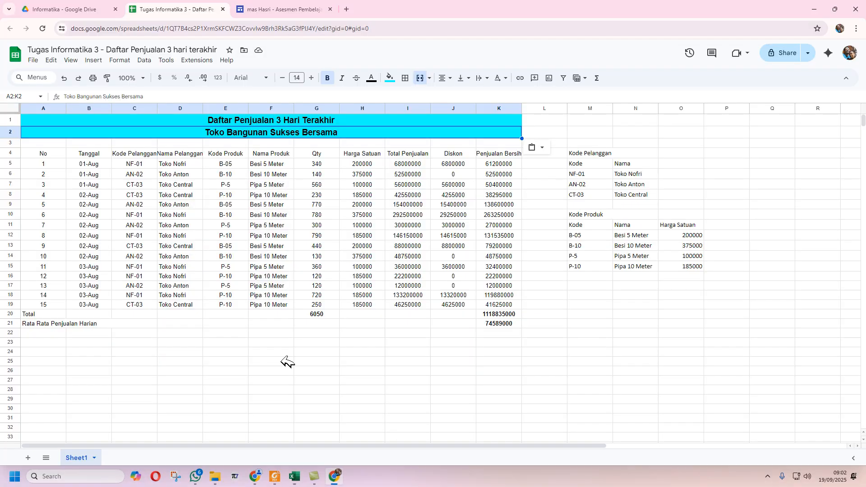
- Give header row A4:K4 a yellow fill, bold 11-point text and text wrapping
click(53, 152)
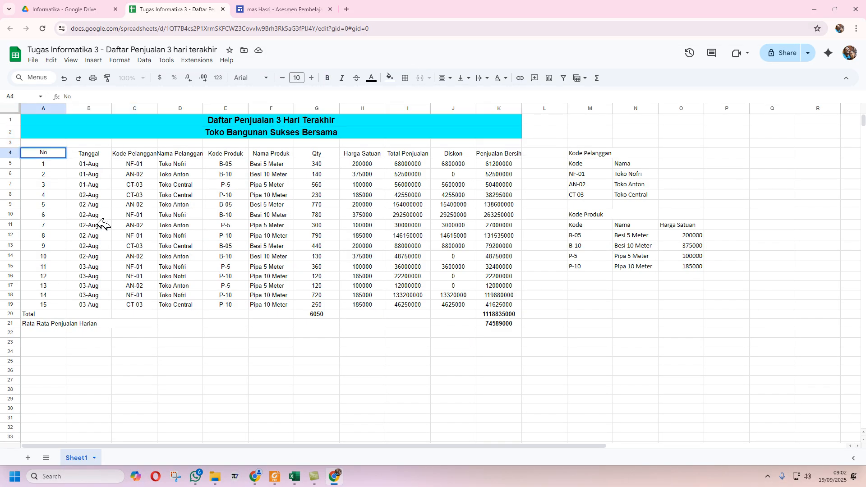
drag(61, 153, 499, 155)
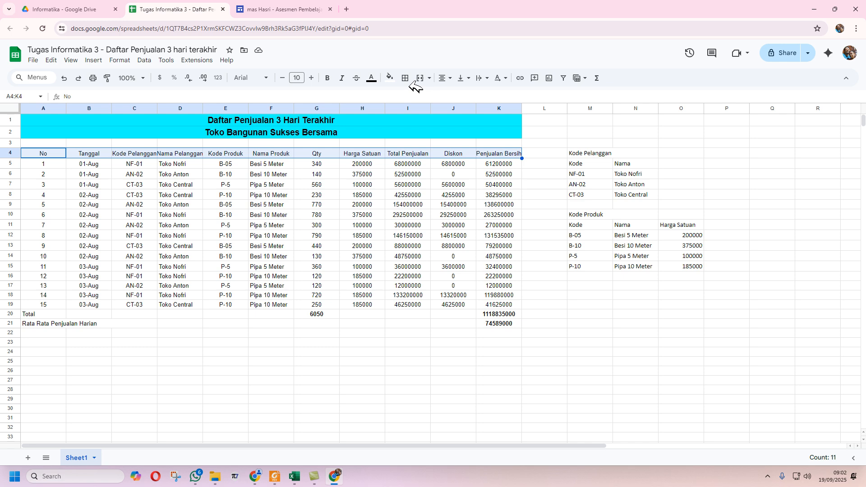
click(391, 77)
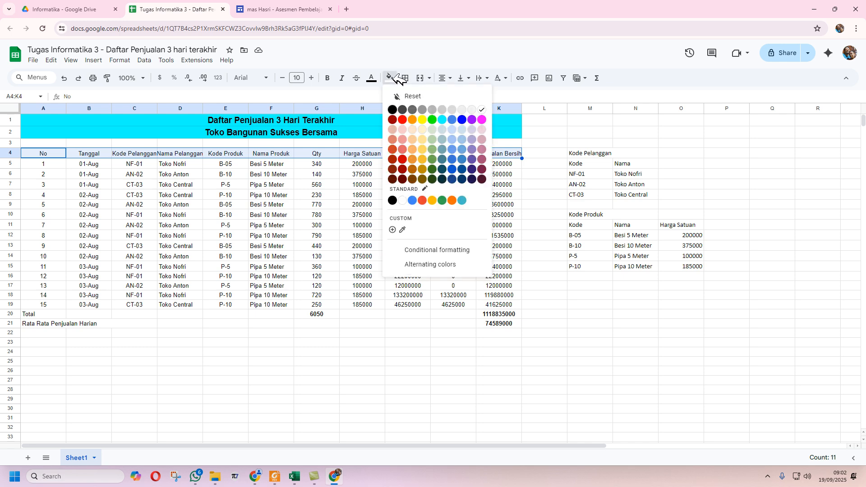
click(423, 119)
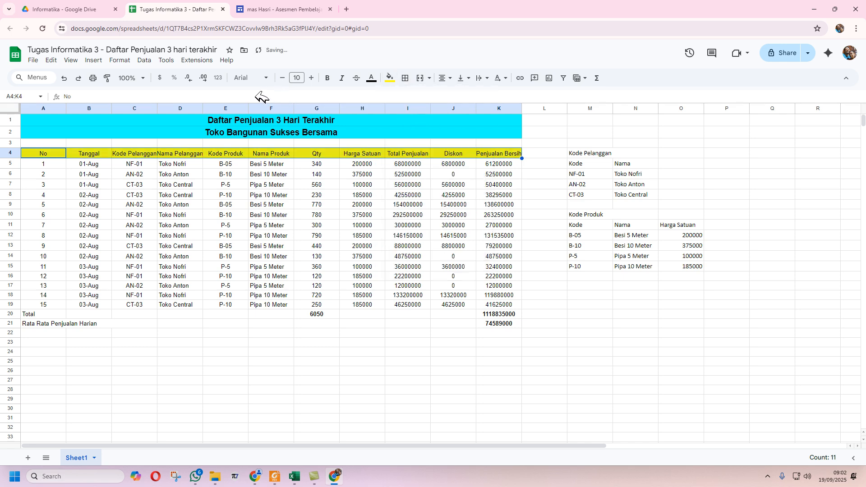
click(328, 78)
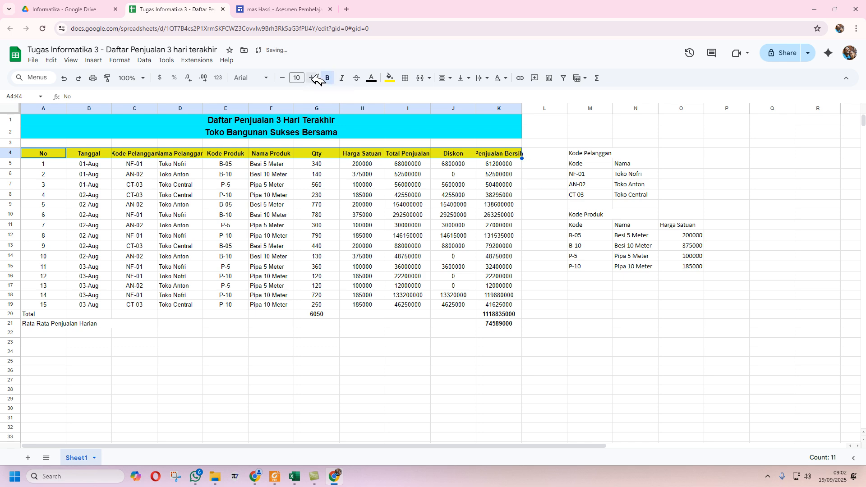
click(311, 78)
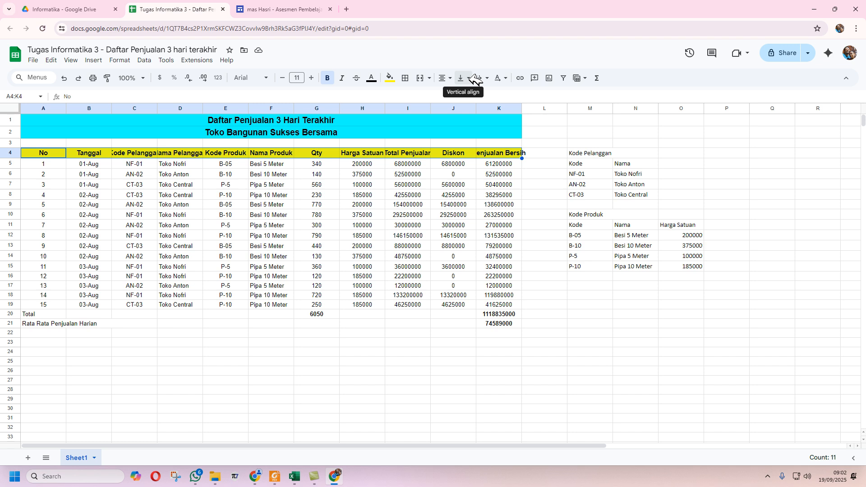
click(431, 78)
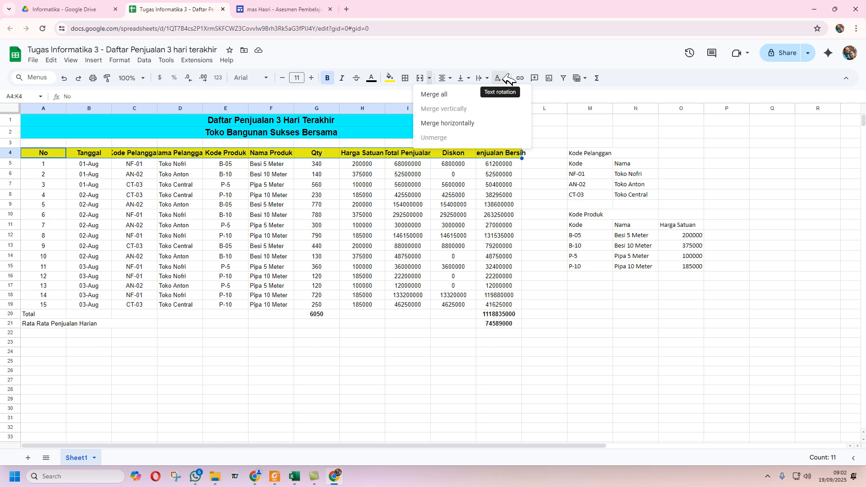
click(488, 78)
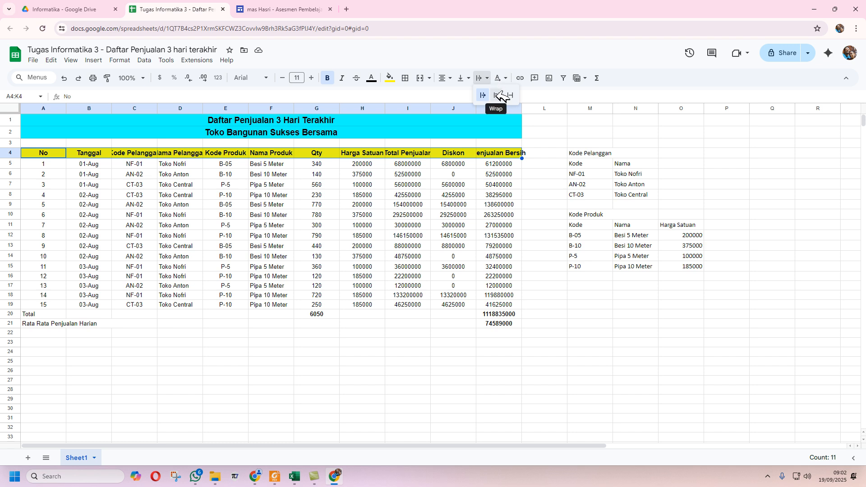
click(499, 94)
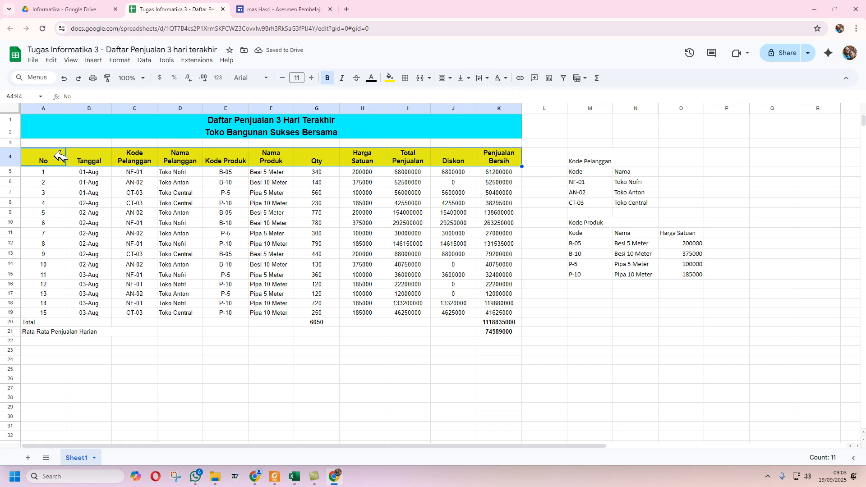
click(295, 477)
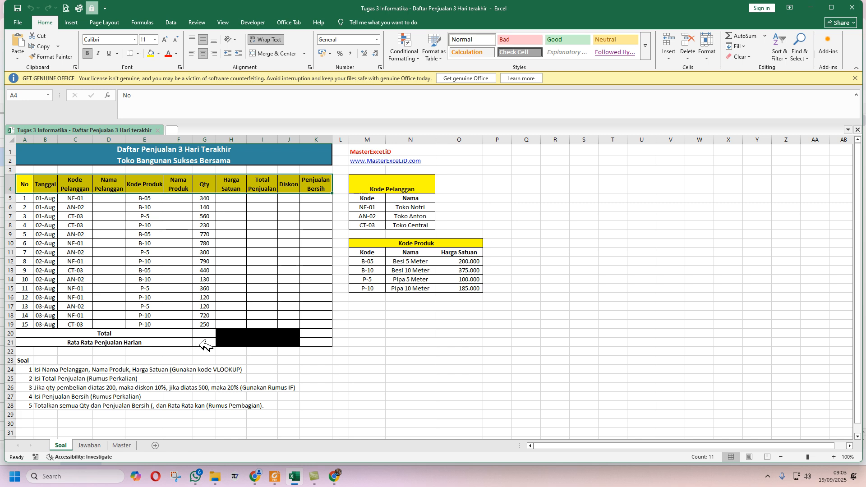
- Merge A20:F20 and center the Total label
click(334, 476)
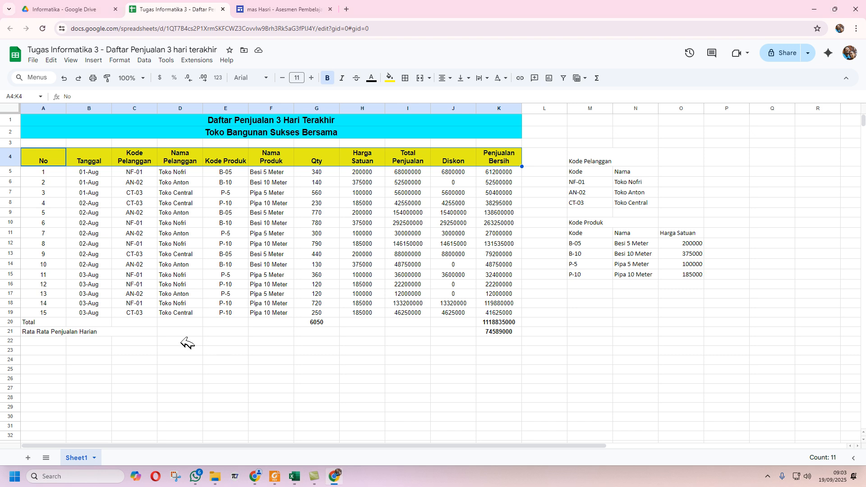
click(52, 321)
shift+click(276, 322)
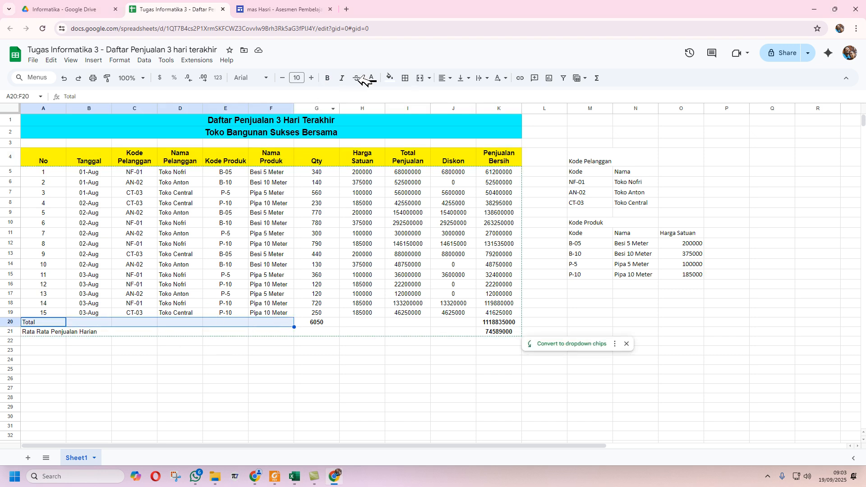
click(422, 78)
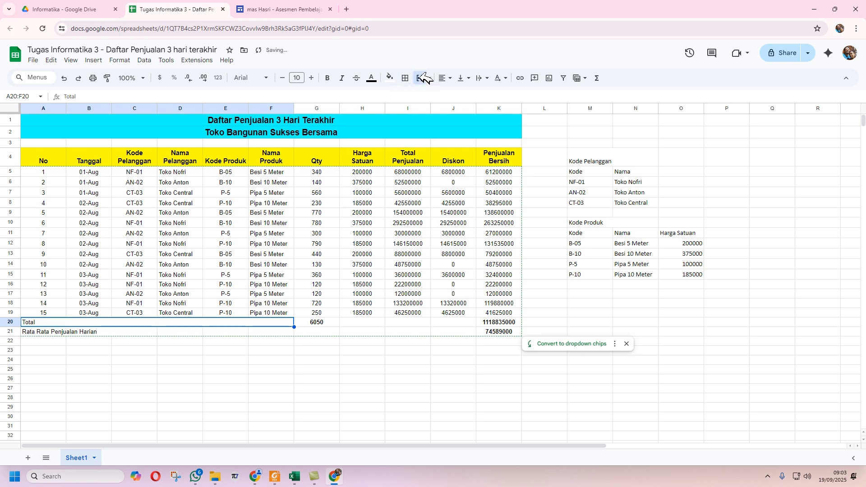
click(445, 77)
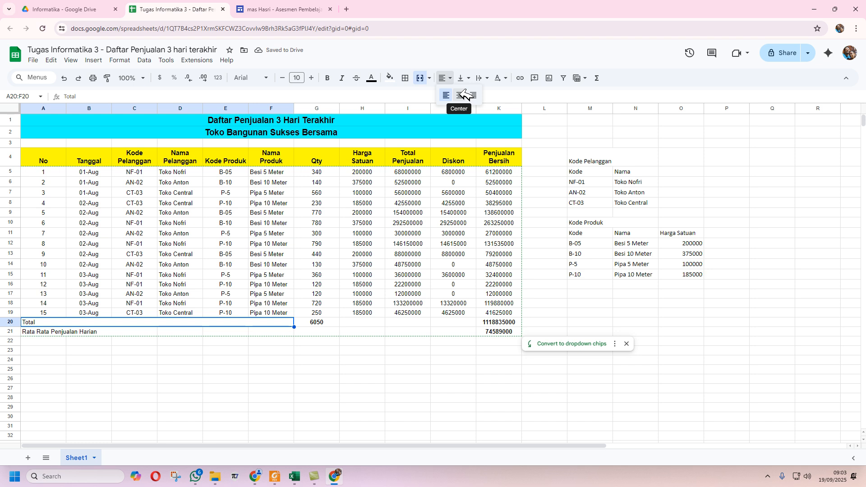
click(464, 96)
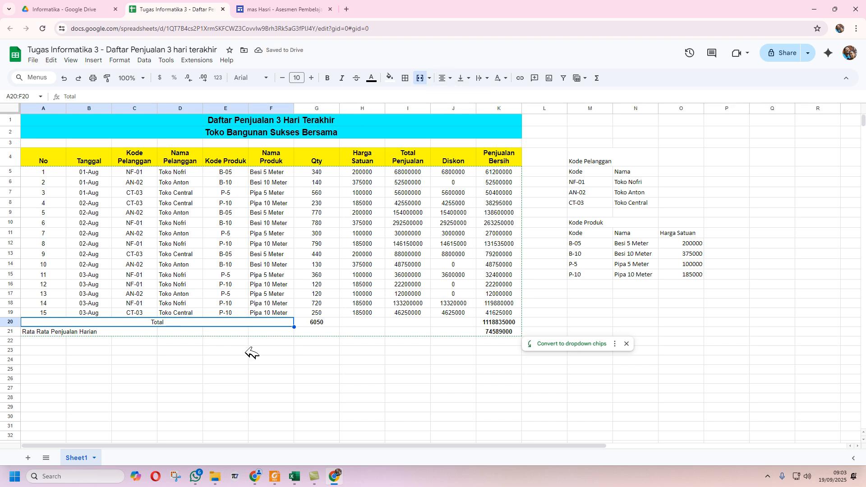
- Merge A21:F21 and center the Rata Rata Penjualan Harian label
click(253, 476)
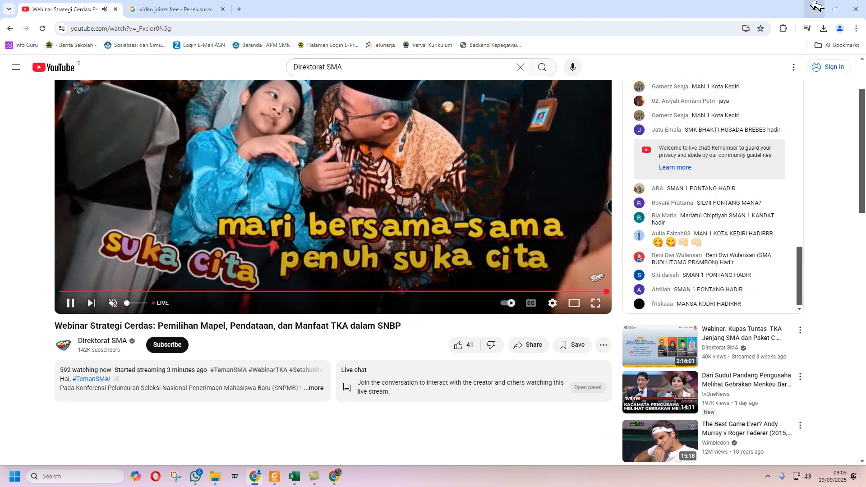
click(814, 8)
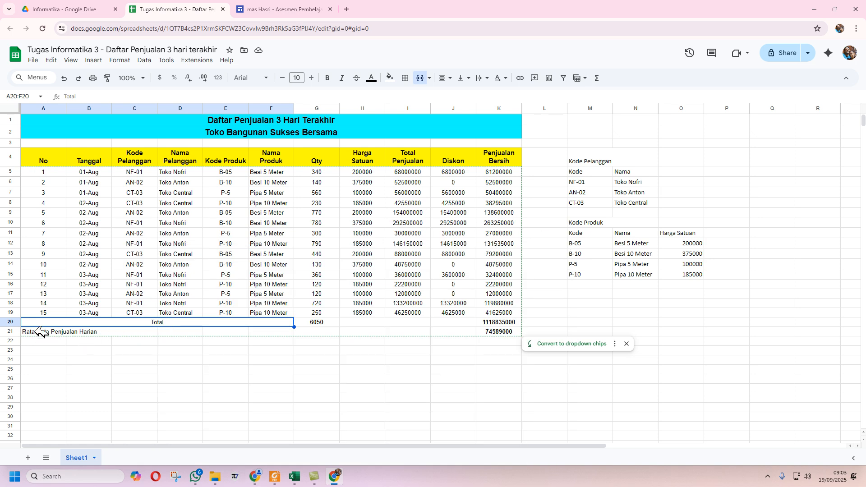
drag(40, 332, 285, 331)
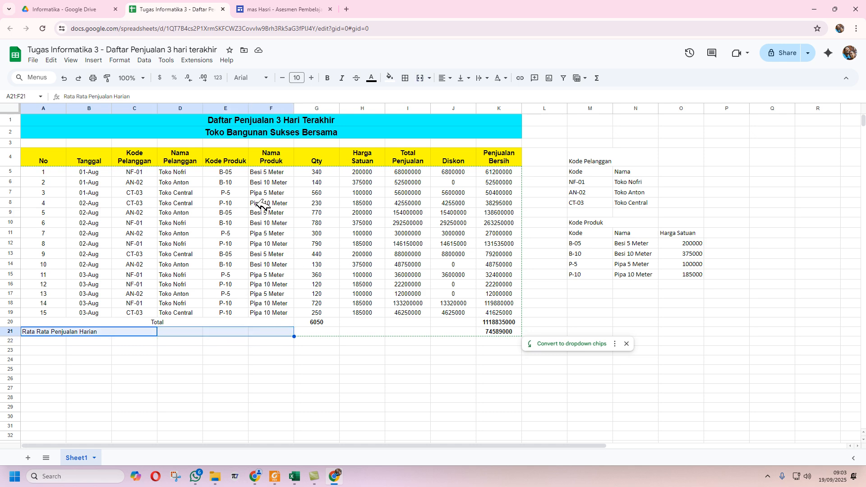
click(421, 78)
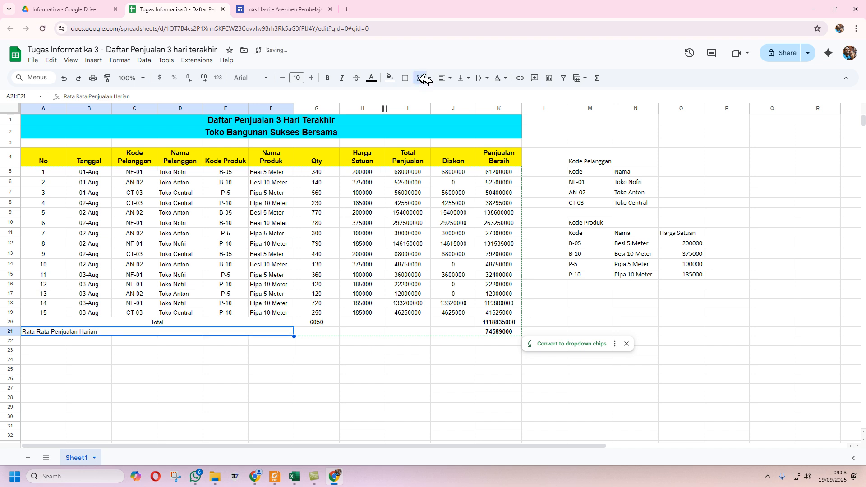
click(444, 78)
click(465, 94)
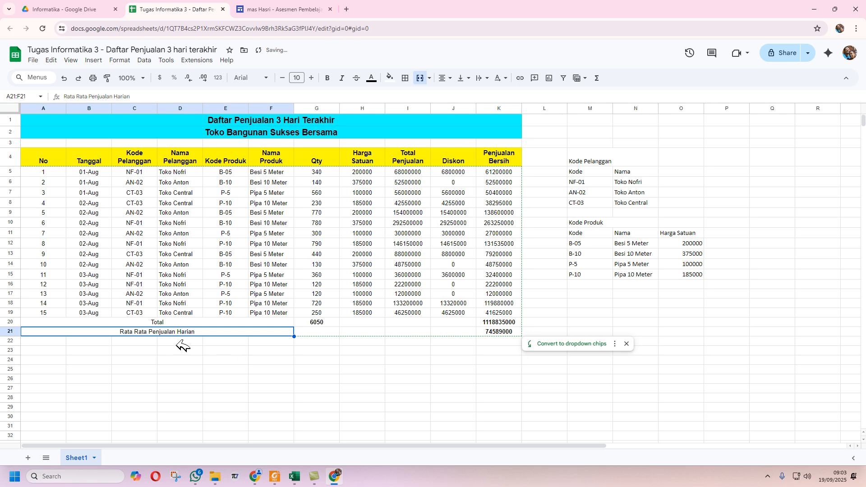
click(294, 477)
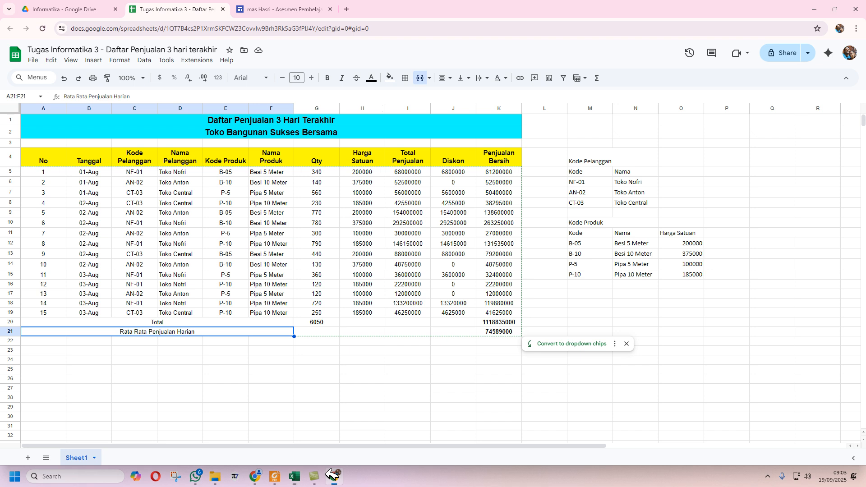
- Enter =AVERAGE(G5:G19) in G21 so it shows the average Qty, 403.3333333
click(335, 431)
click(320, 333)
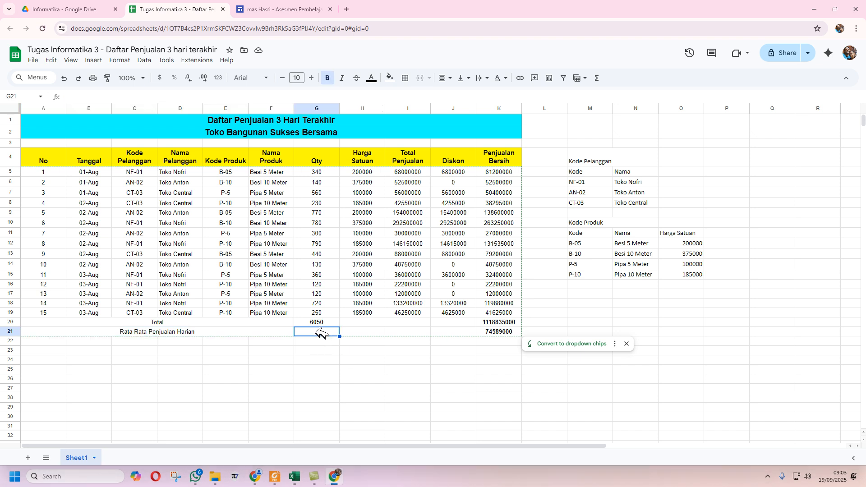
click(599, 79)
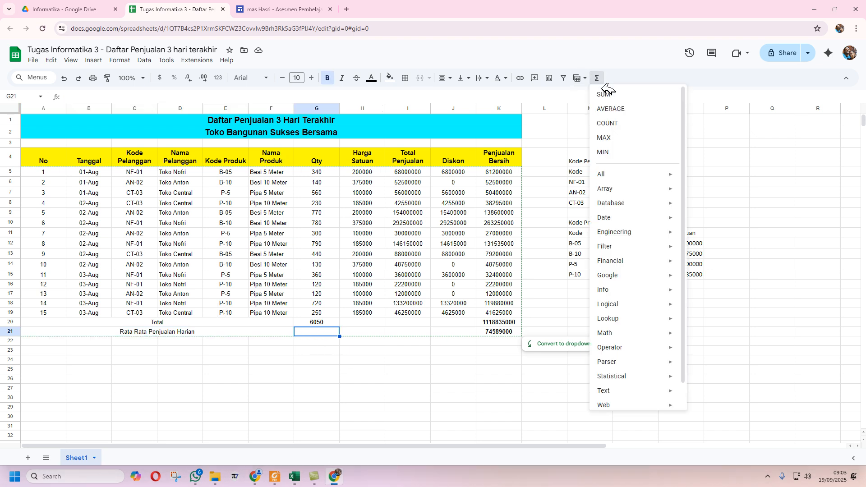
click(609, 106)
drag(326, 172, 337, 317)
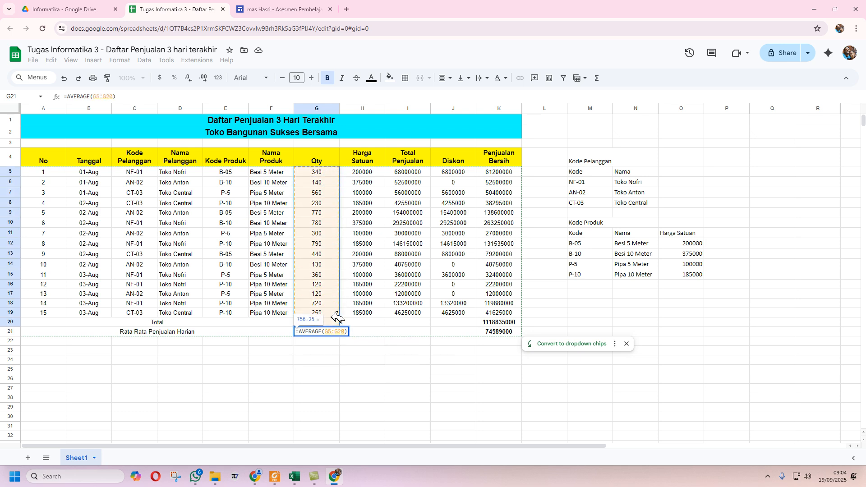
drag(332, 170, 345, 310)
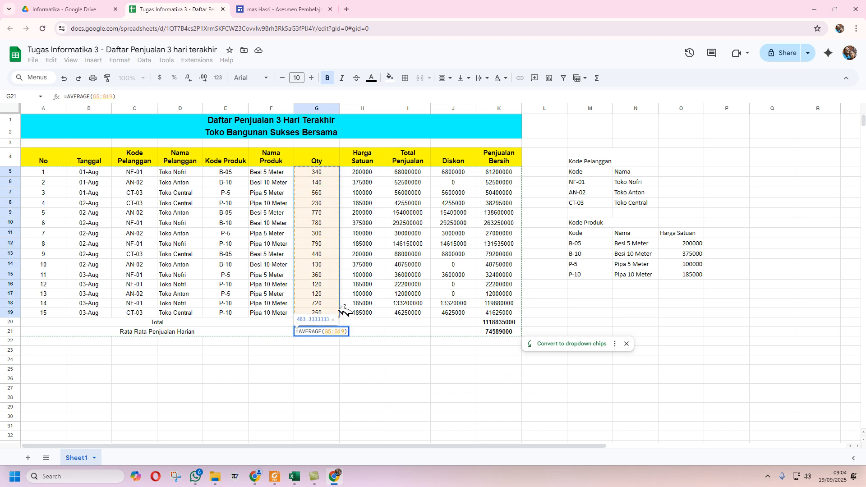
key(Return)
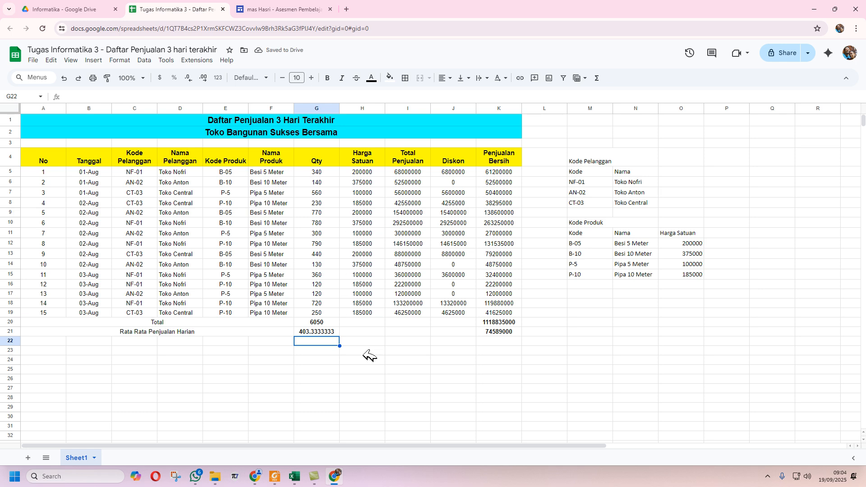
drag(371, 321, 466, 330)
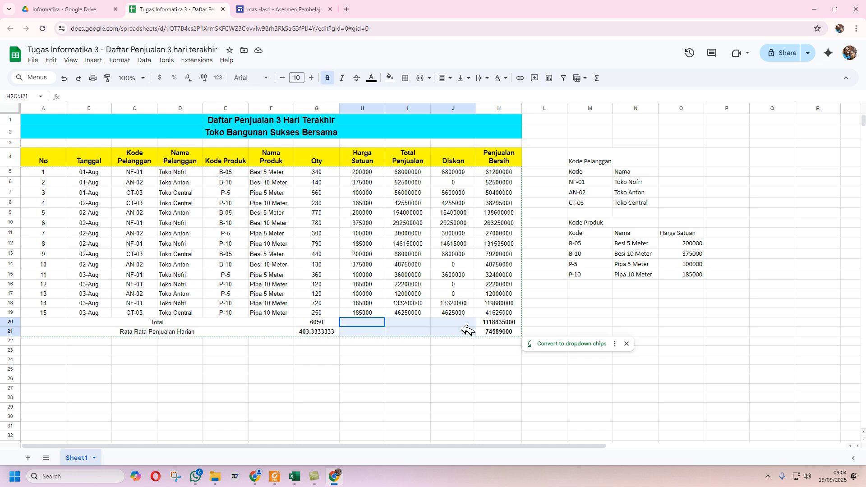
- Merge the empty H20:J21 block into one cell and fill it black
click(424, 74)
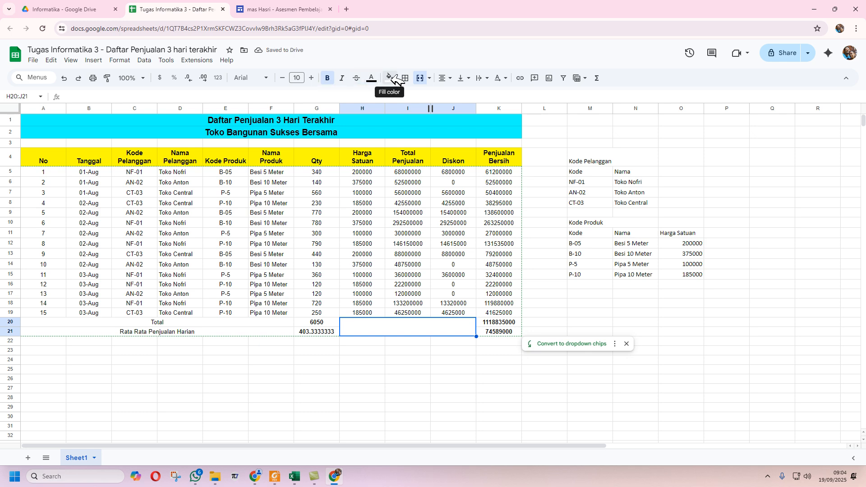
click(390, 78)
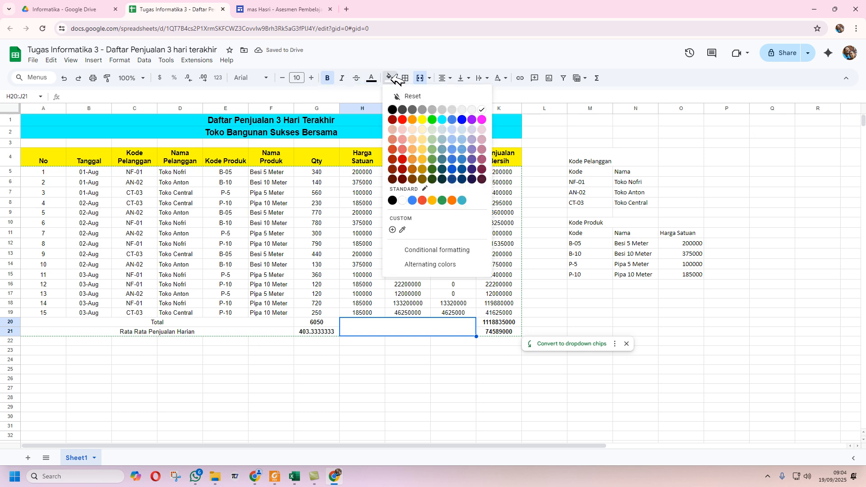
click(394, 110)
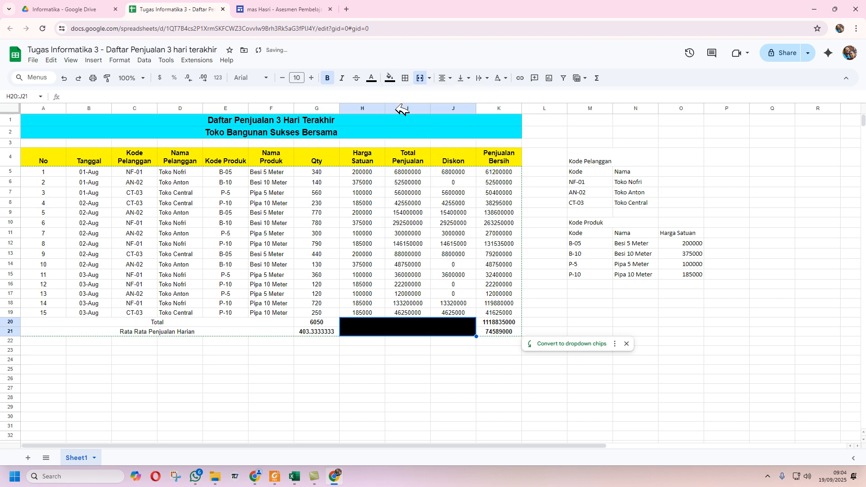
click(400, 371)
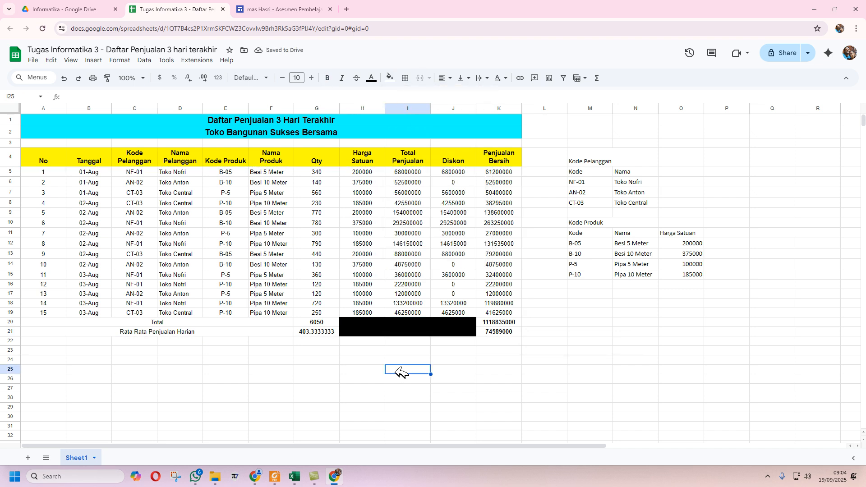
click(296, 479)
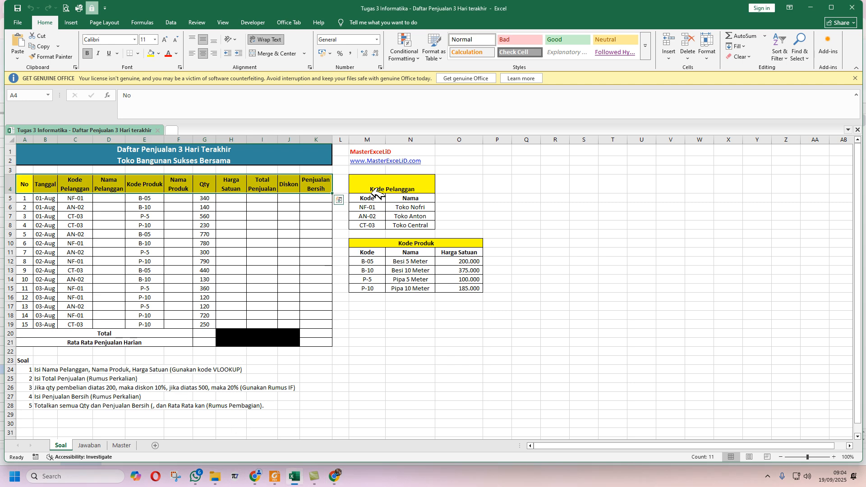
- Make the Kode Pelanggan heading in M4:N4 centred, middle-aligned, bold and size 12
click(336, 476)
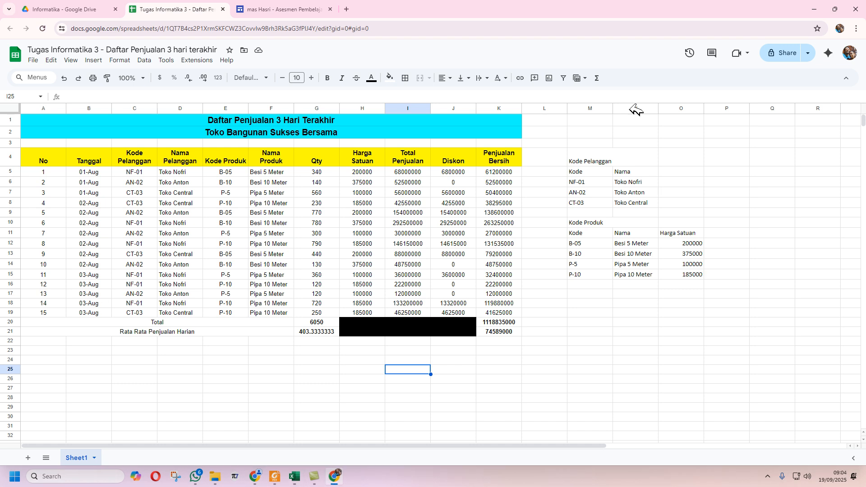
click(594, 162)
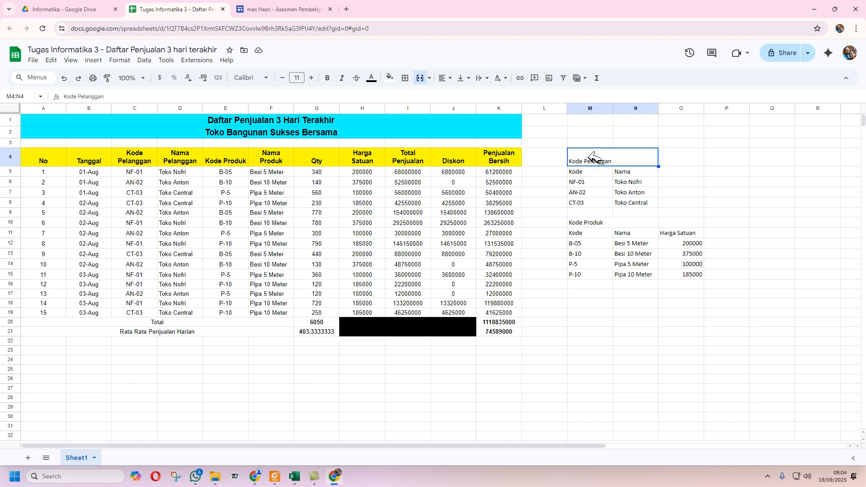
click(446, 78)
click(461, 94)
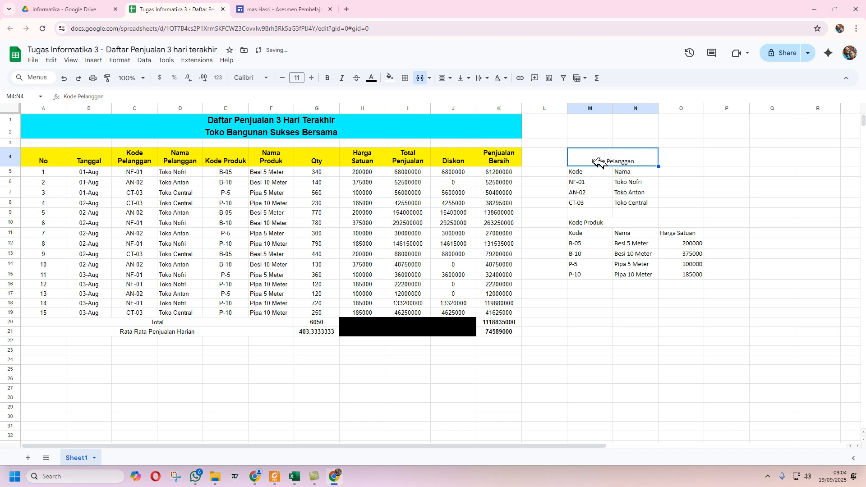
click(487, 79)
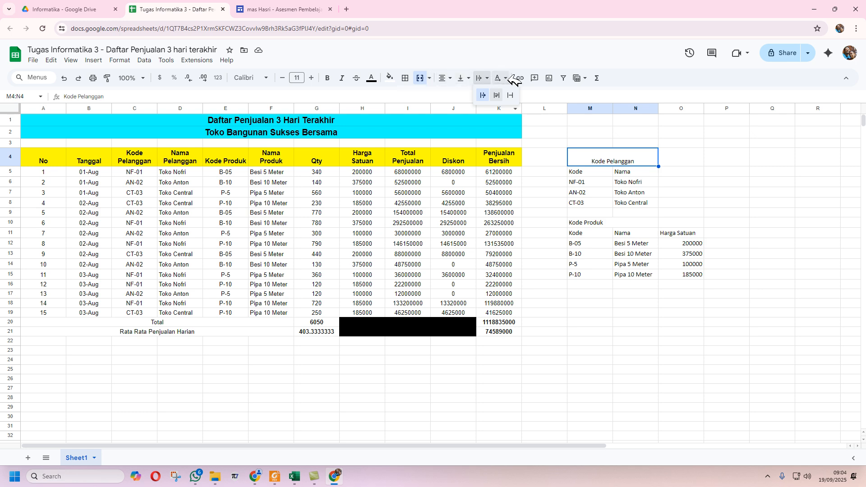
click(501, 61)
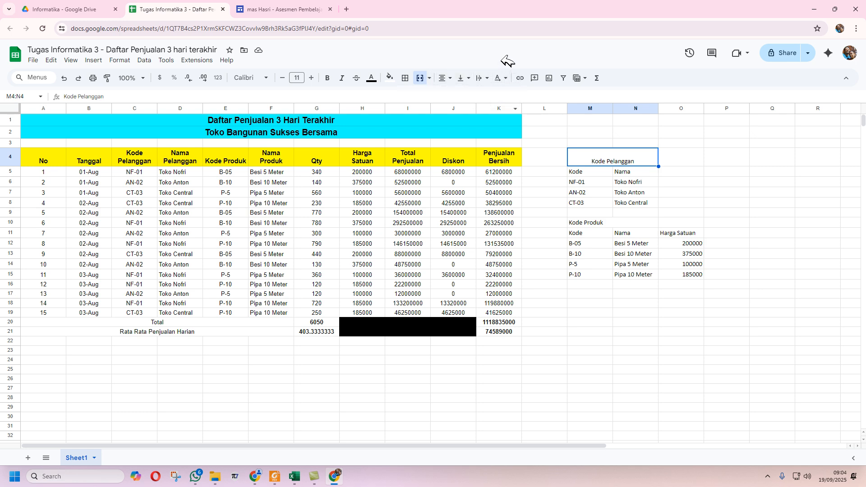
click(470, 77)
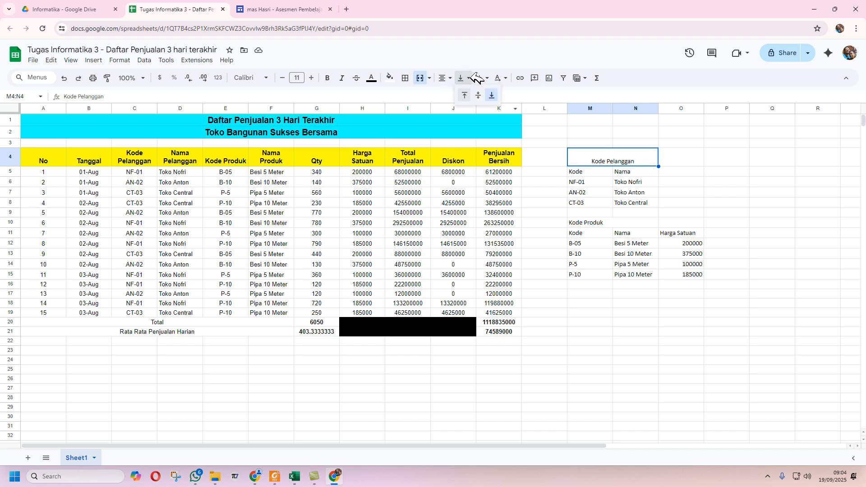
click(478, 94)
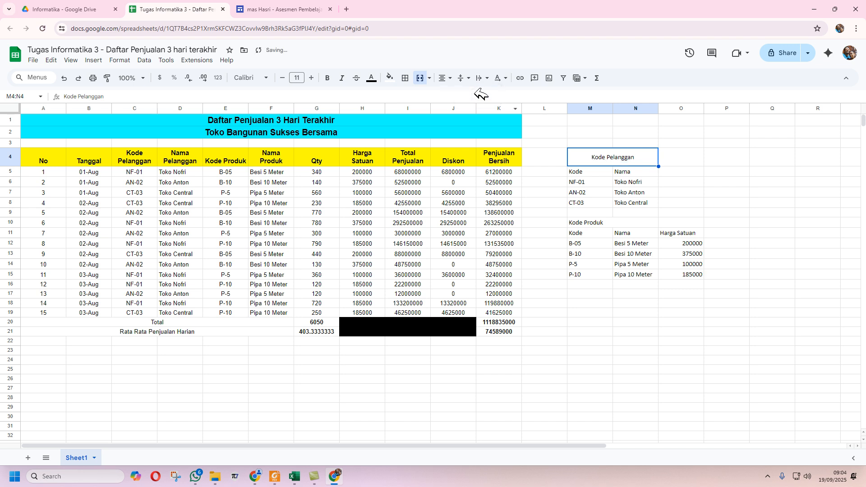
click(327, 77)
click(312, 78)
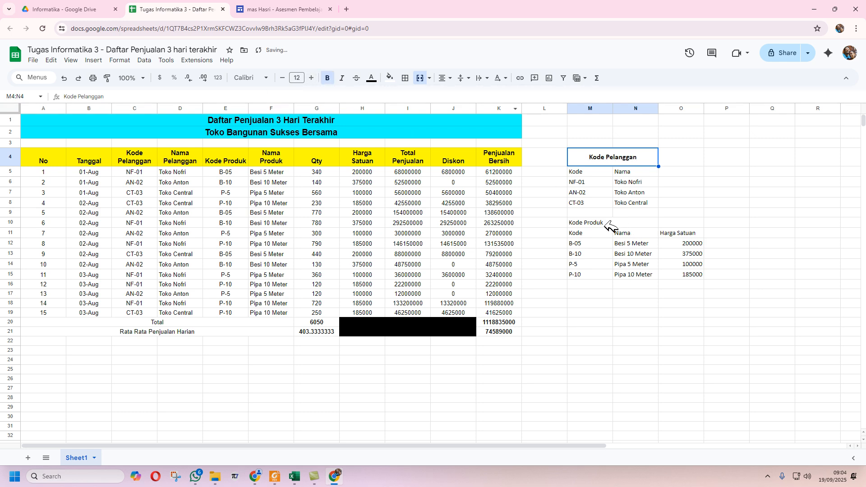
- Merge M10:O10 and make the Kode Produk heading centred, middle-aligned, bold and size 12
drag(604, 223, 670, 223)
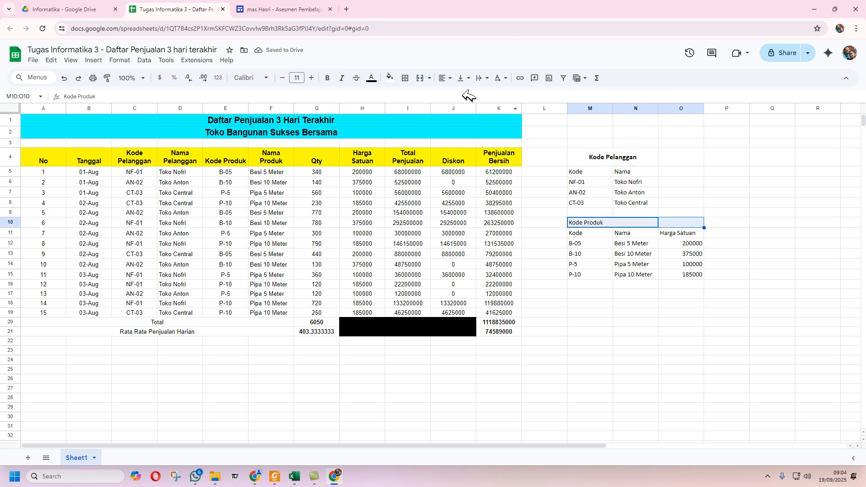
click(423, 77)
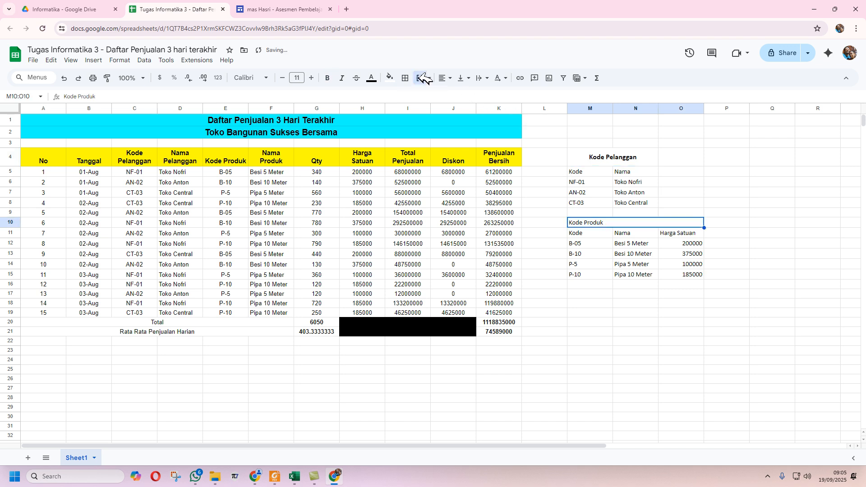
click(444, 77)
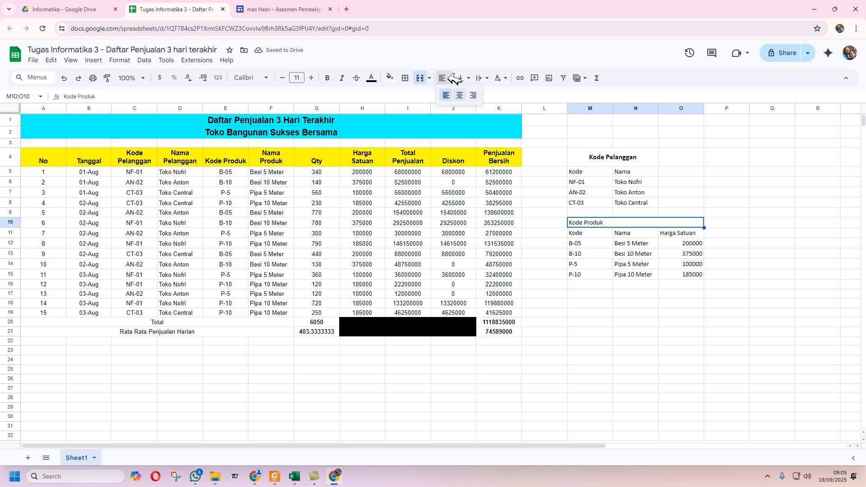
click(460, 95)
click(464, 77)
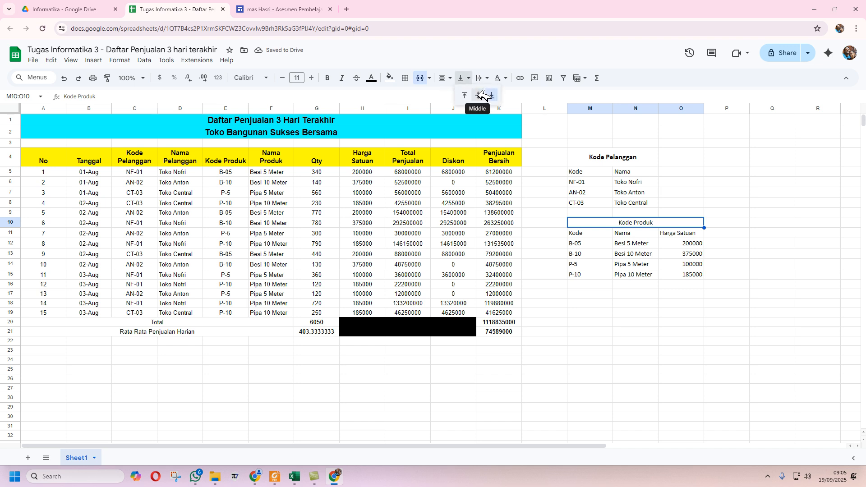
click(478, 95)
click(328, 78)
click(312, 78)
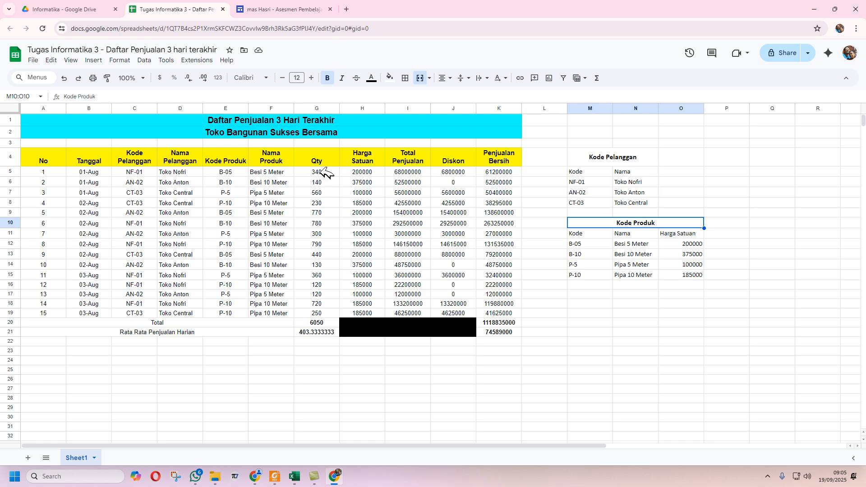
click(369, 174)
- Select the price columns H5:K19 and browse the custom number format list
drag(369, 175, 492, 316)
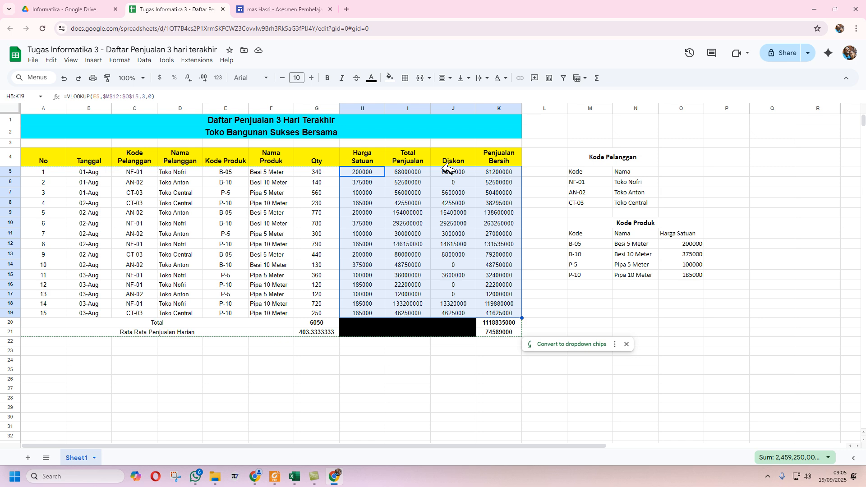
click(119, 60)
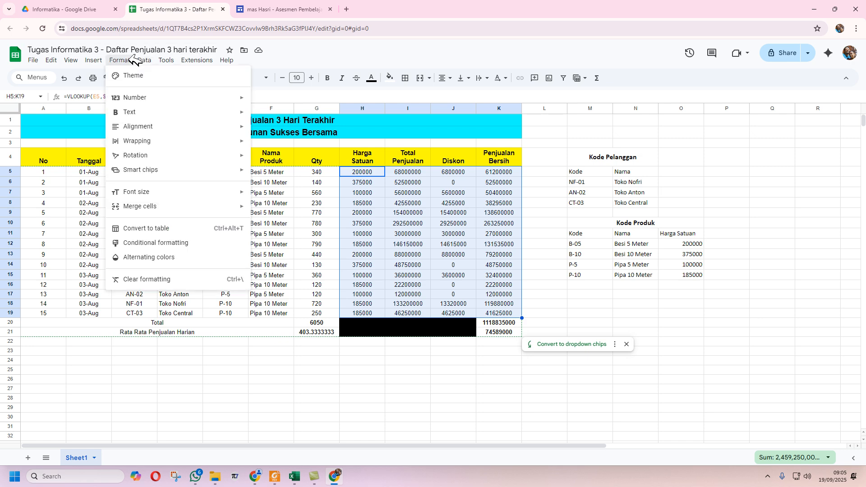
mouse_move(154, 98)
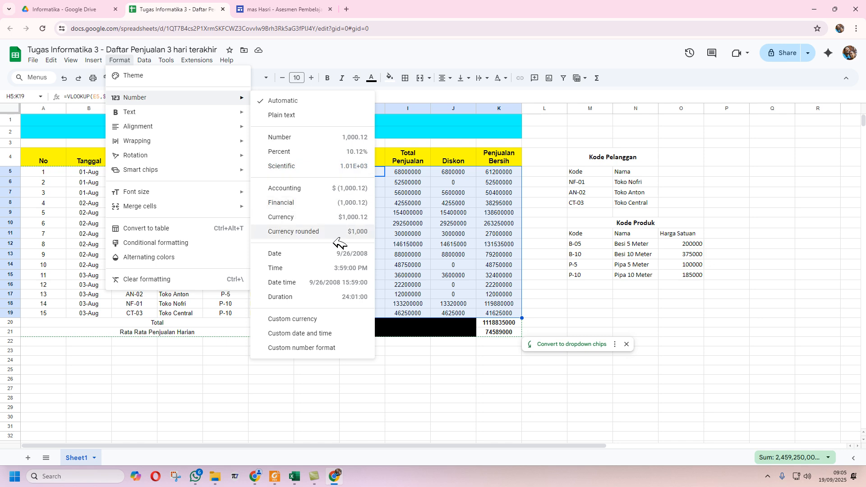
click(354, 348)
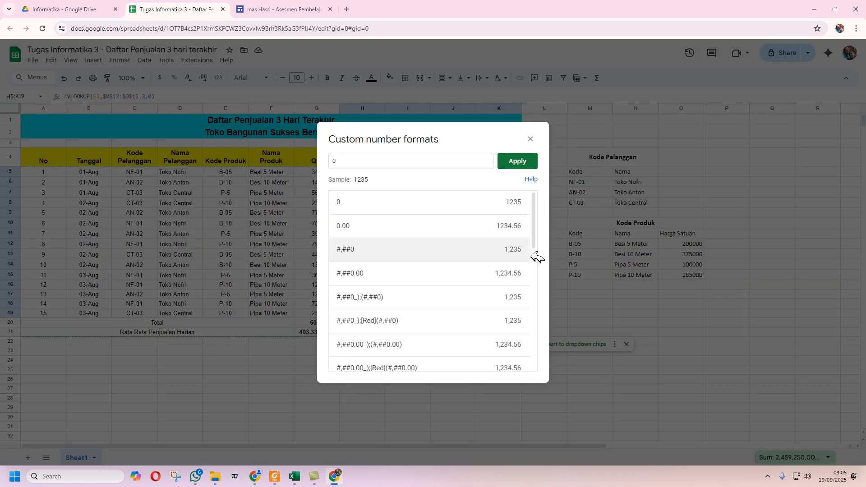
scroll(537, 258, down, 2)
scroll(540, 263, down, 2)
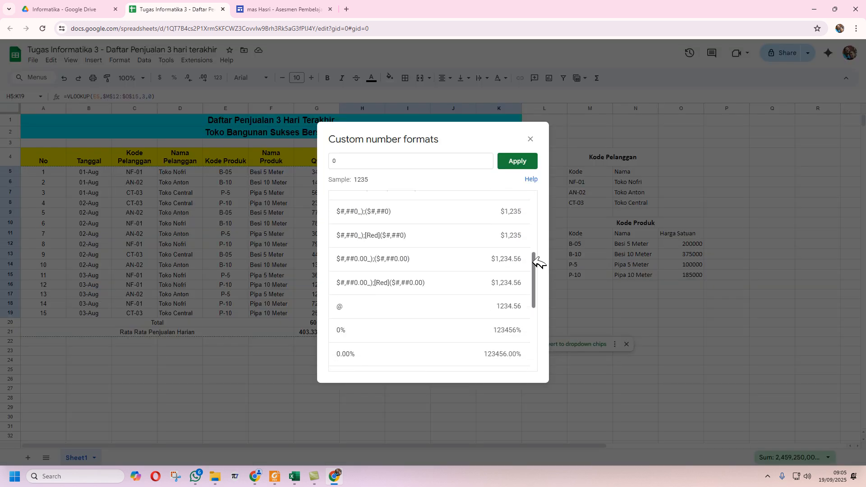
scroll(538, 264, down, 3)
scroll(539, 266, down, 2)
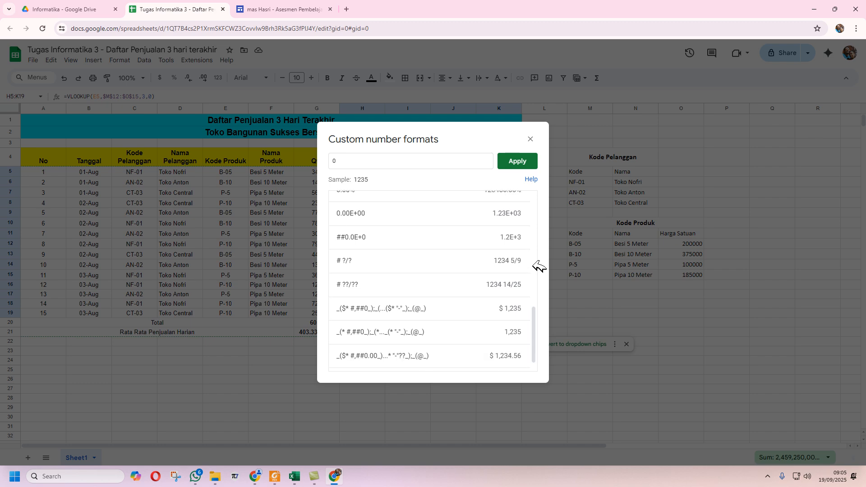
scroll(540, 267, up, 3)
scroll(539, 267, up, 6)
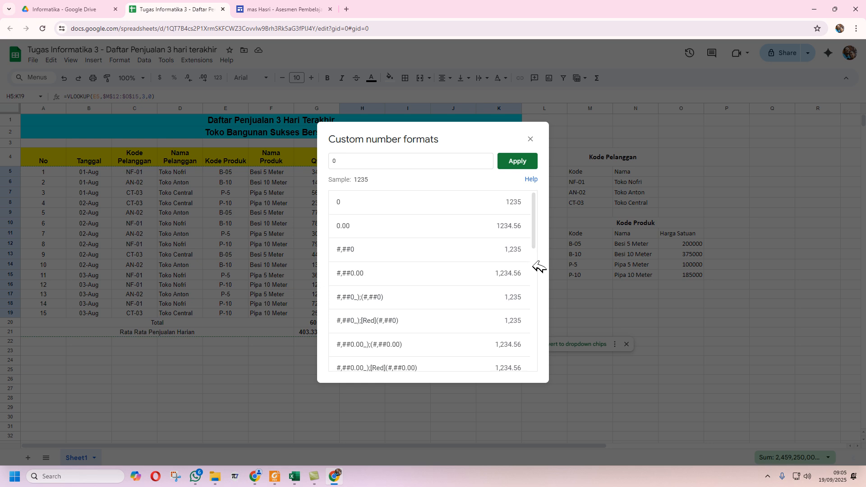
scroll(539, 267, down, 3)
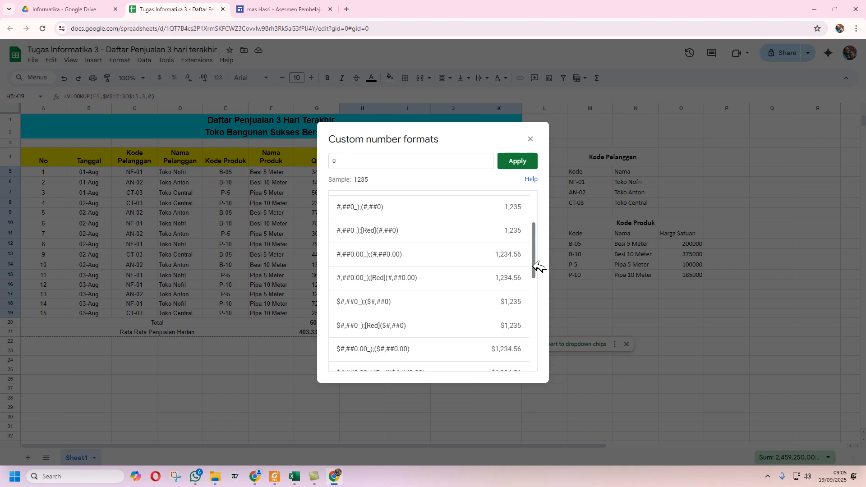
scroll(540, 266, down, 2)
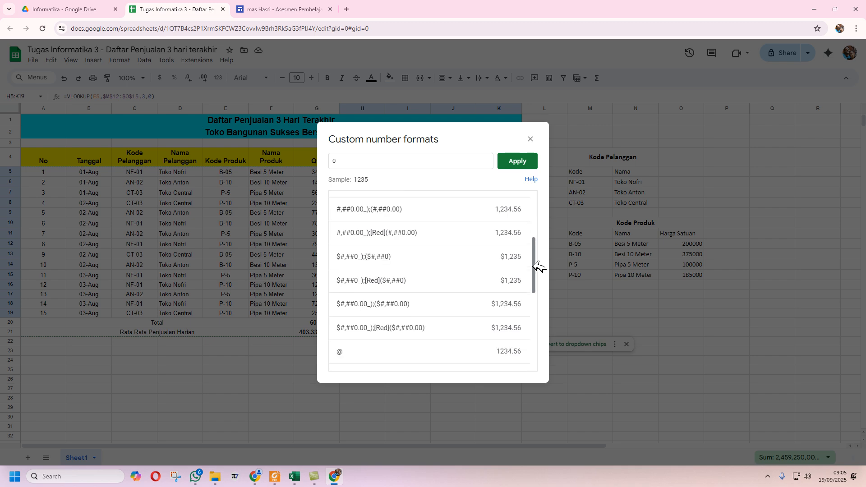
scroll(539, 267, down, 2)
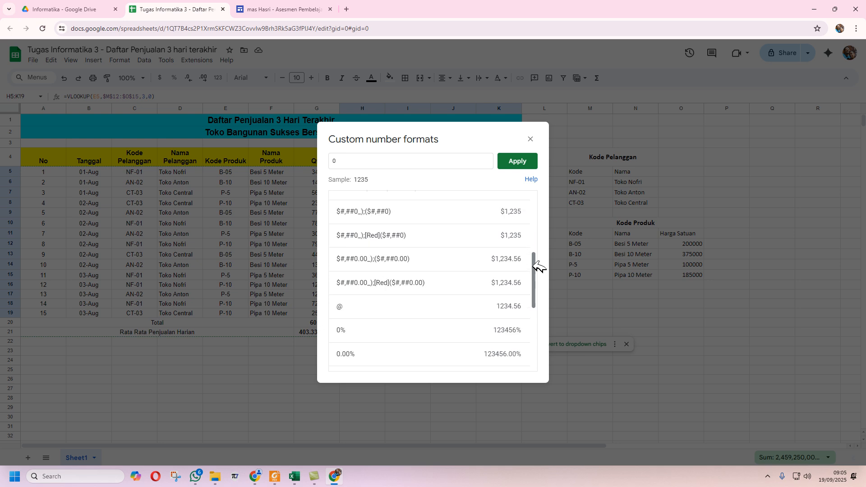
scroll(539, 267, down, 4)
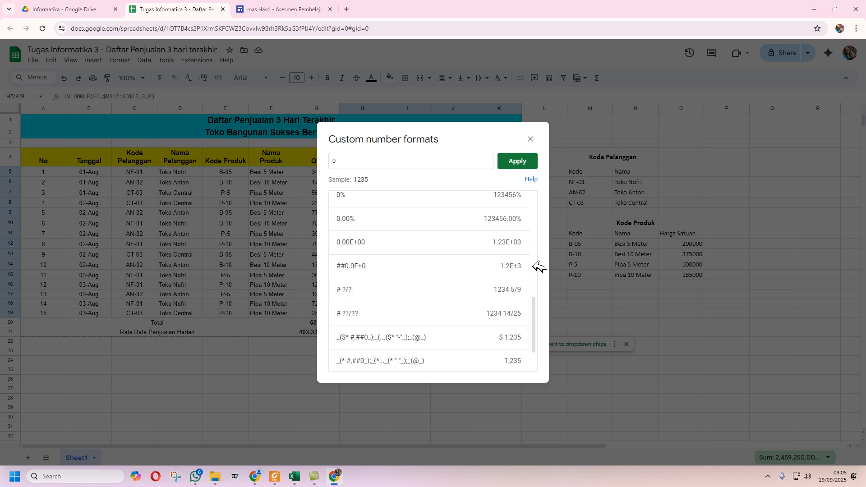
scroll(539, 266, up, 3)
scroll(540, 267, up, 3)
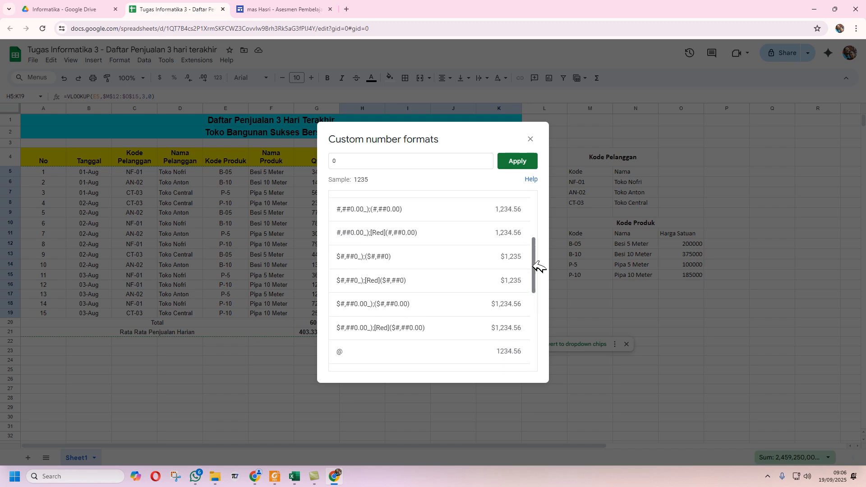
- Edit the $#,##0_);($#,##0) pattern into ($ #,##0) and apply it to H5:K19
click(456, 252)
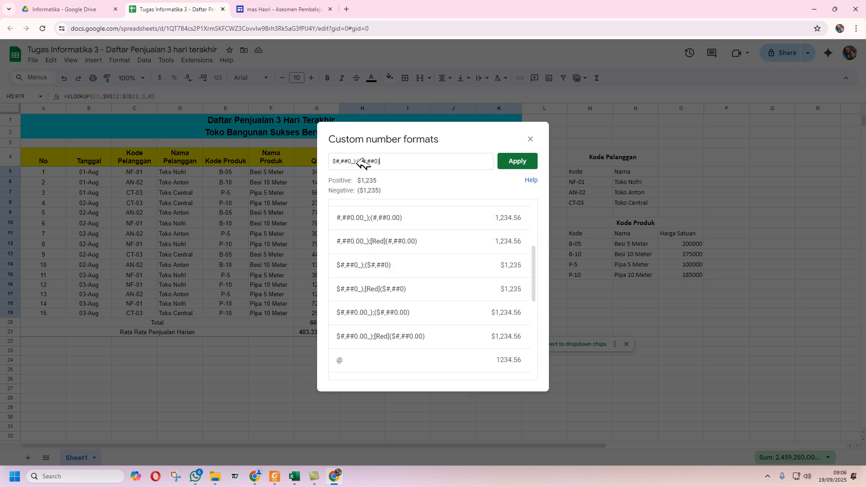
drag(357, 162, 333, 163)
key(BackSpace)
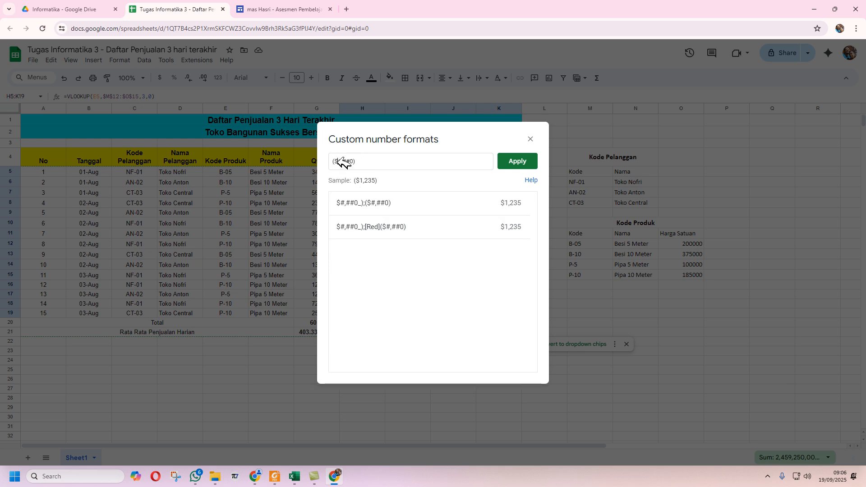
click(341, 162)
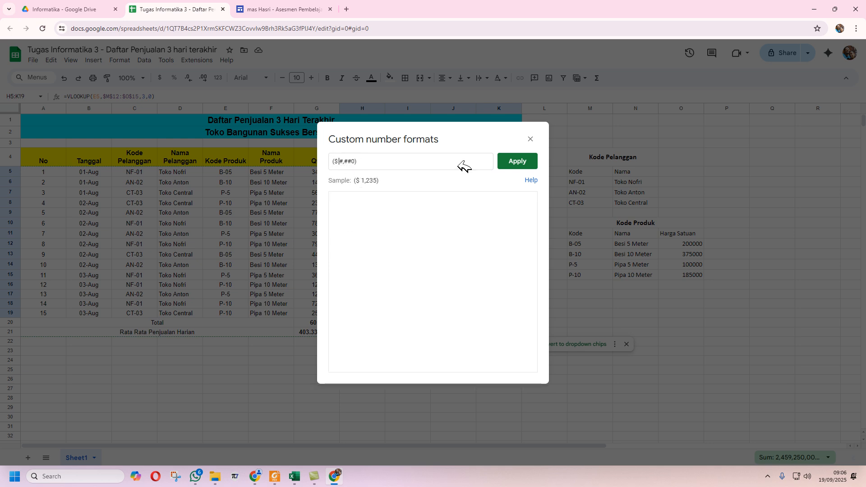
click(515, 161)
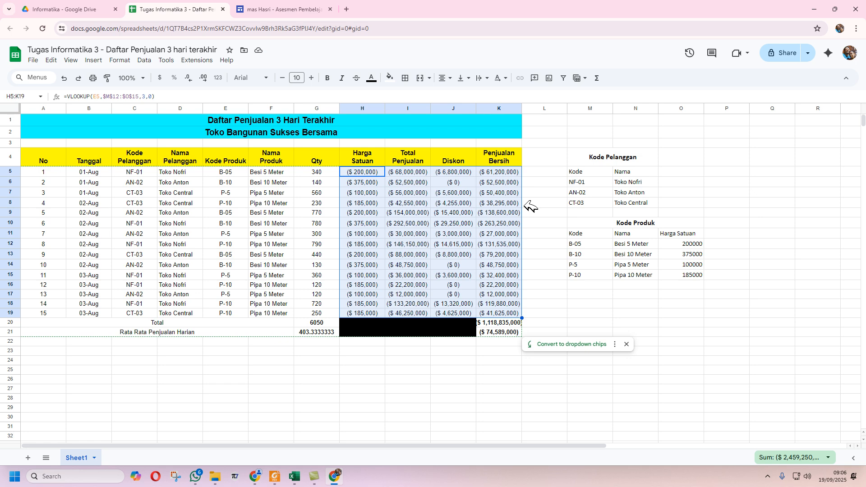
- Format H5:K21 as Indonesian Rupiah currency, e.g. Rp200,000 and Rp1,118,835,000
click(134, 60)
mouse_move(137, 98)
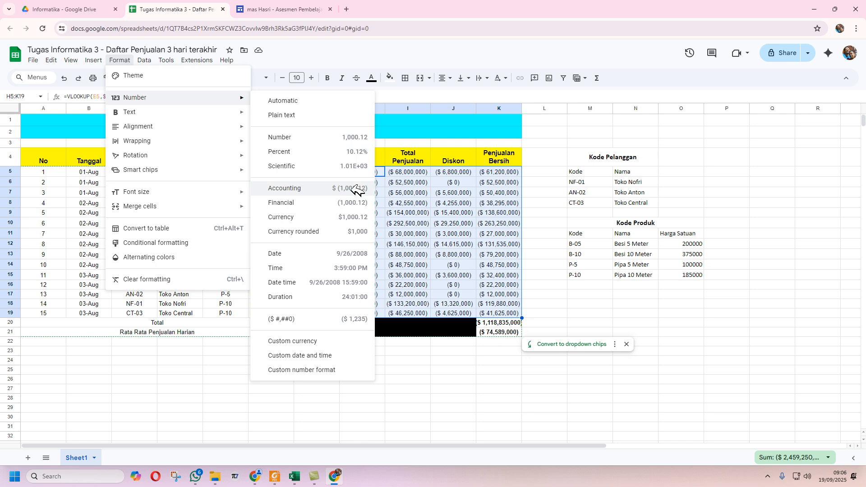
click(326, 342)
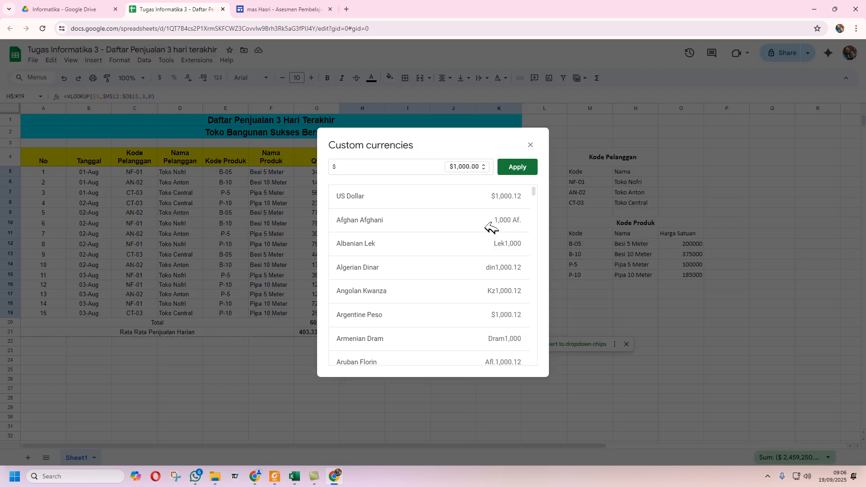
scroll(489, 226, down, 15)
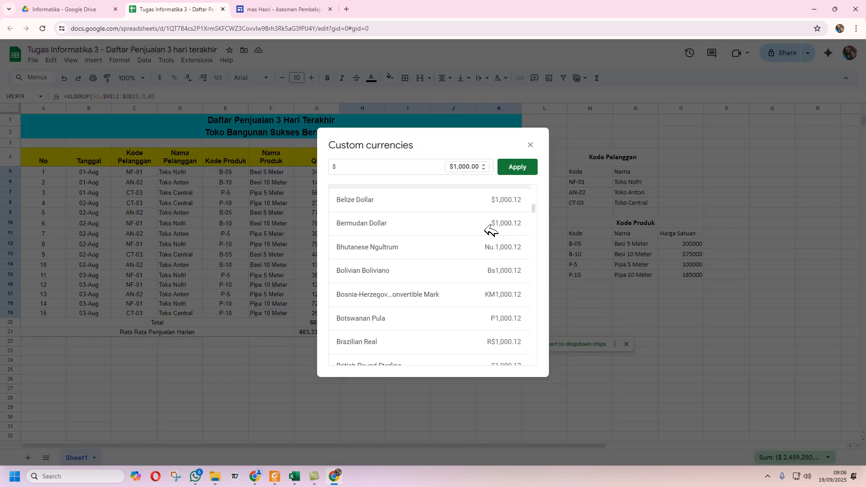
scroll(490, 231, down, 15)
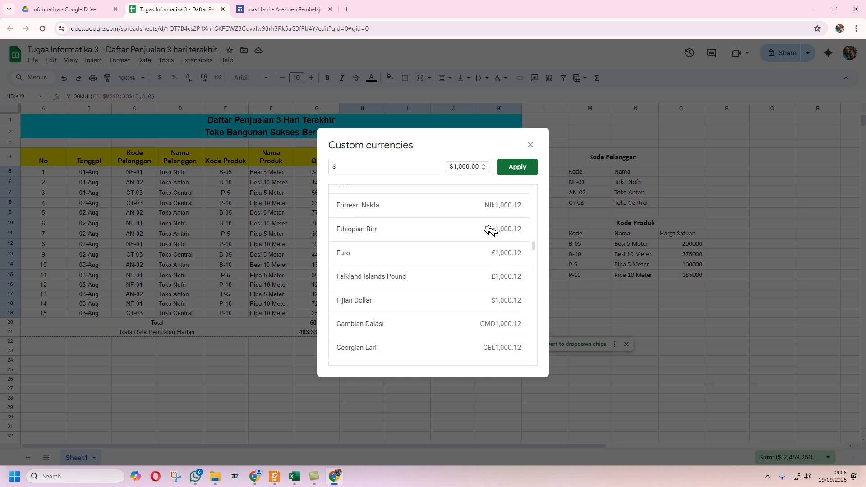
scroll(491, 230, down, 4)
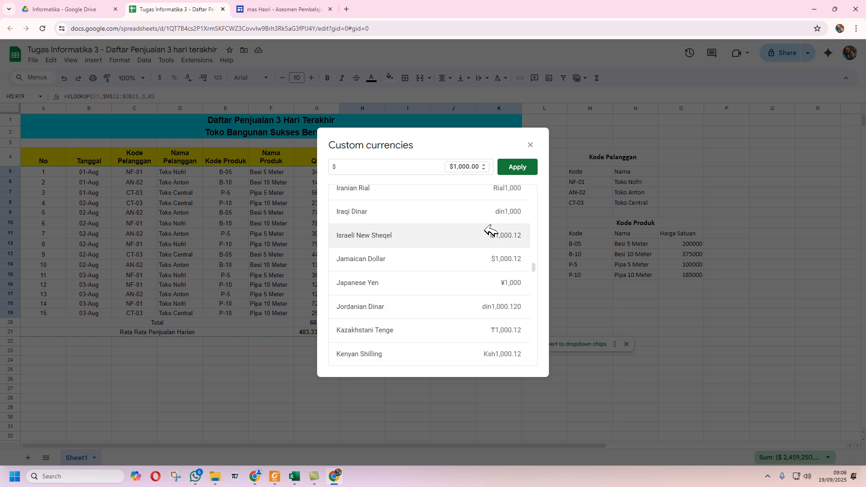
scroll(491, 230, up, 1)
click(467, 211)
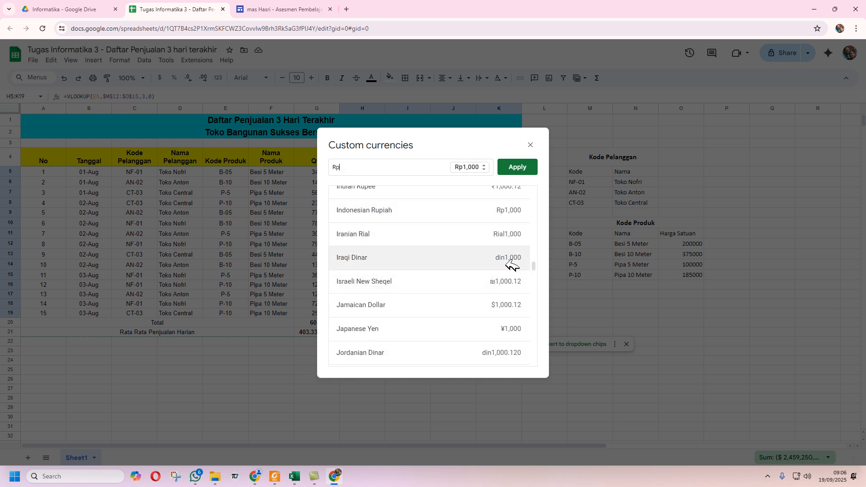
click(535, 167)
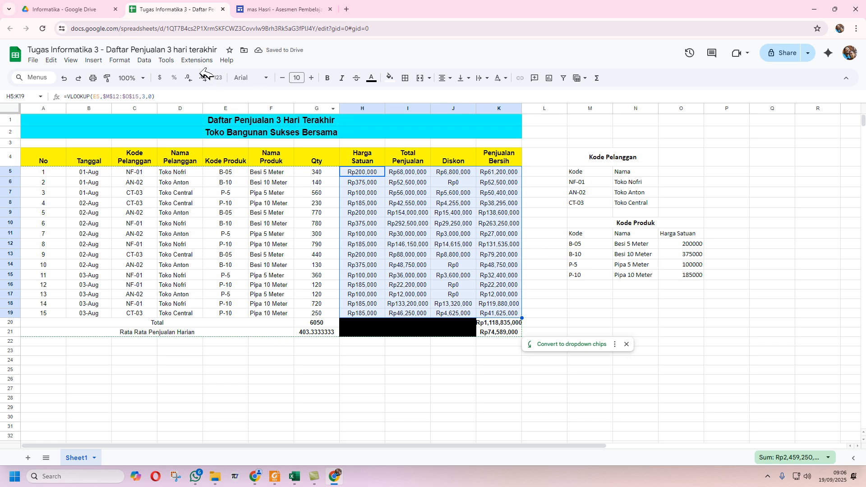
- Change the H–K number pattern to [$Rp]* #,##0, giving amounts like Rp 1,118,835,000
click(128, 61)
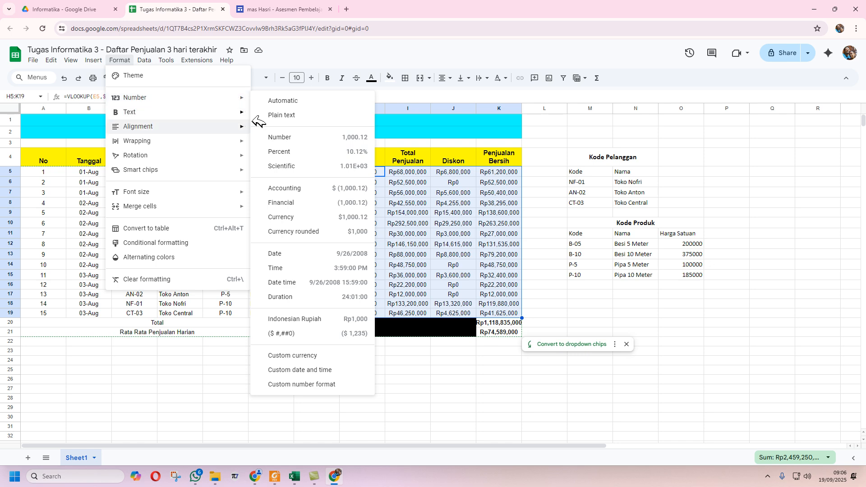
click(321, 384)
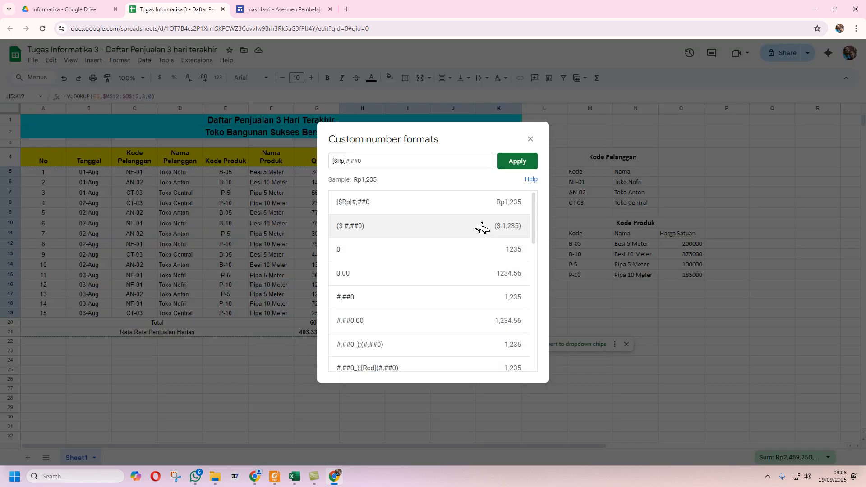
click(414, 204)
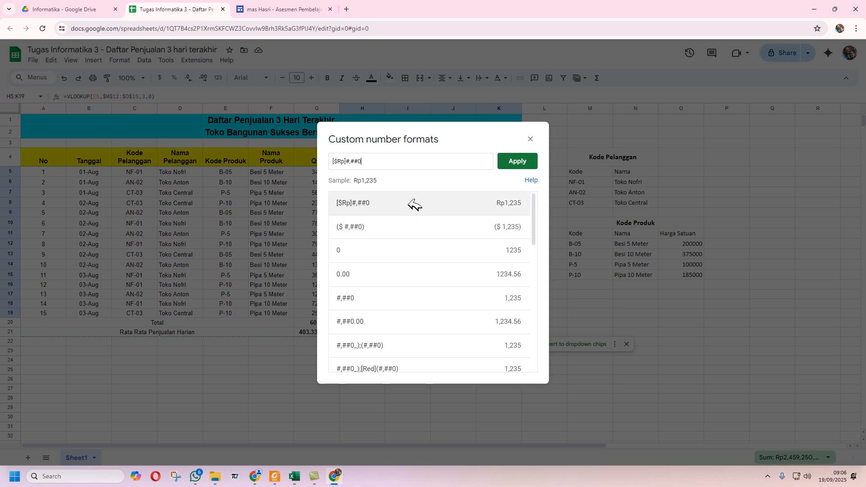
click(349, 161)
text(*)
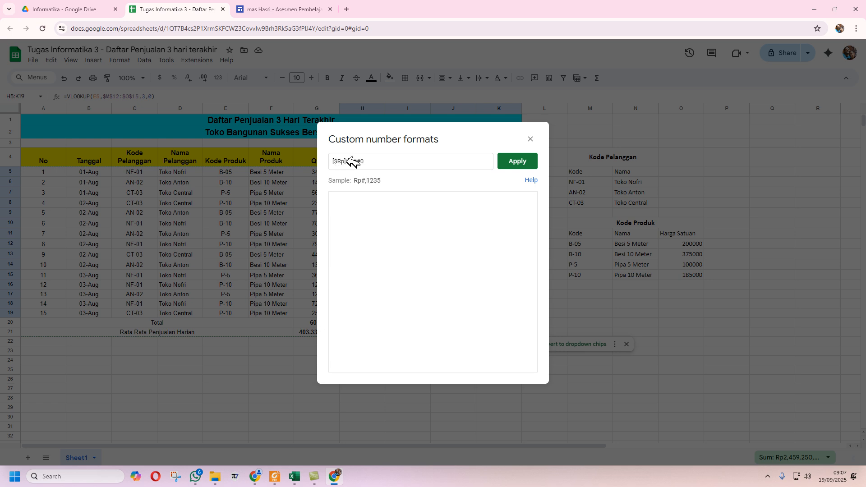
click(516, 161)
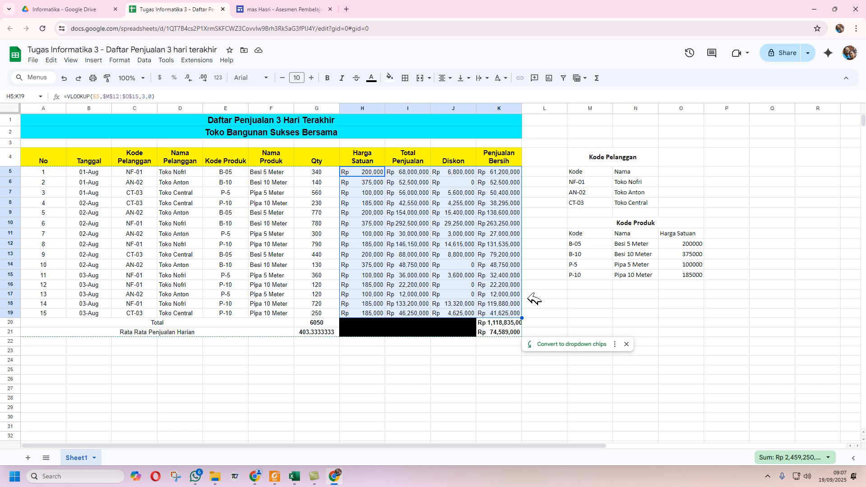
- Apply the [$Rp]* #,##0 format to the Kode Produk prices in O12:O15, e.g. Rp 200,000
click(544, 305)
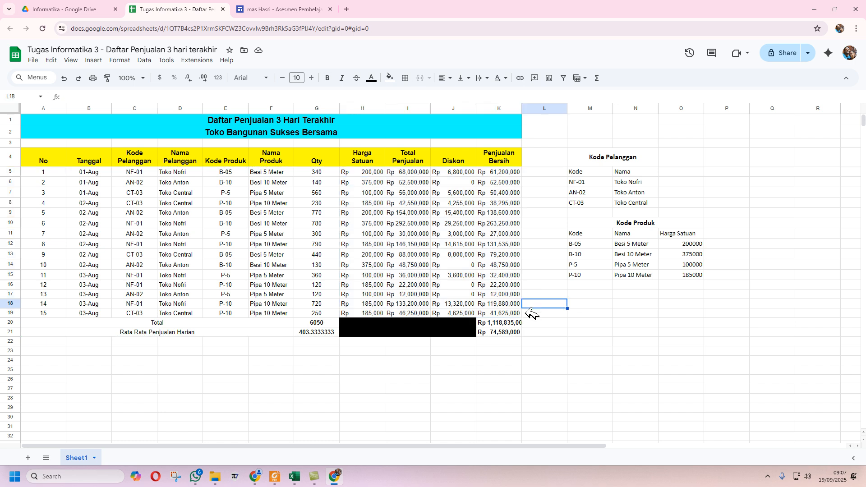
click(501, 323)
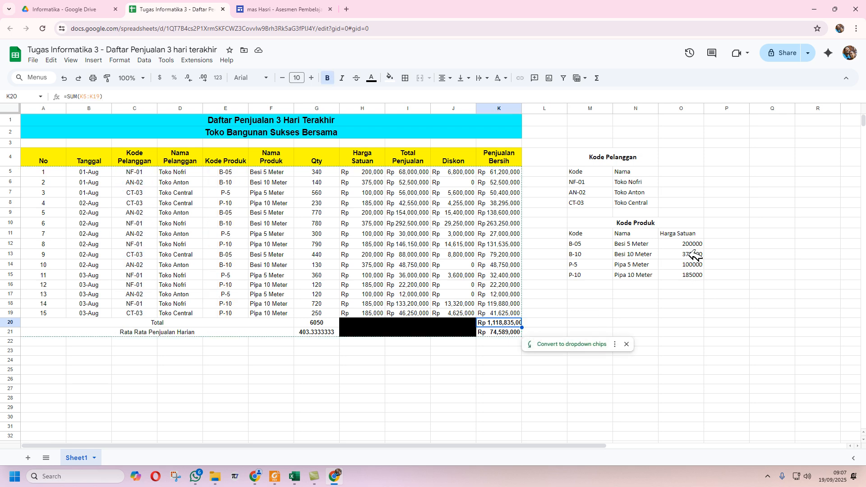
drag(694, 244, 692, 275)
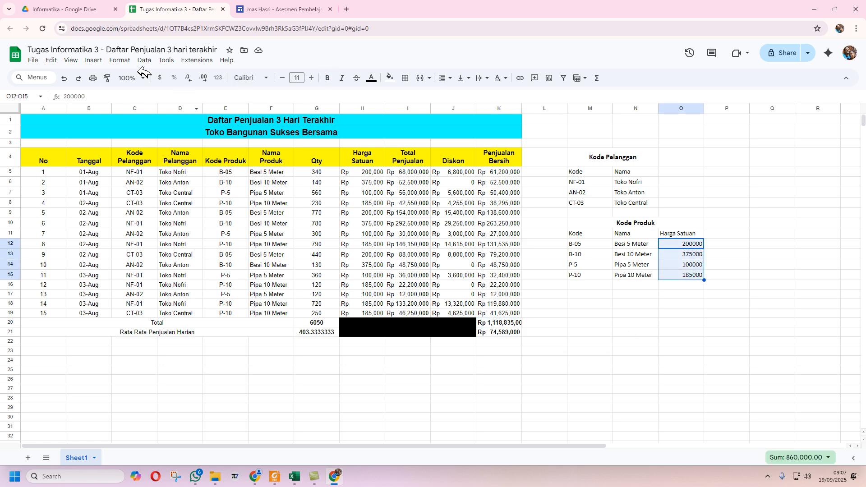
click(119, 60)
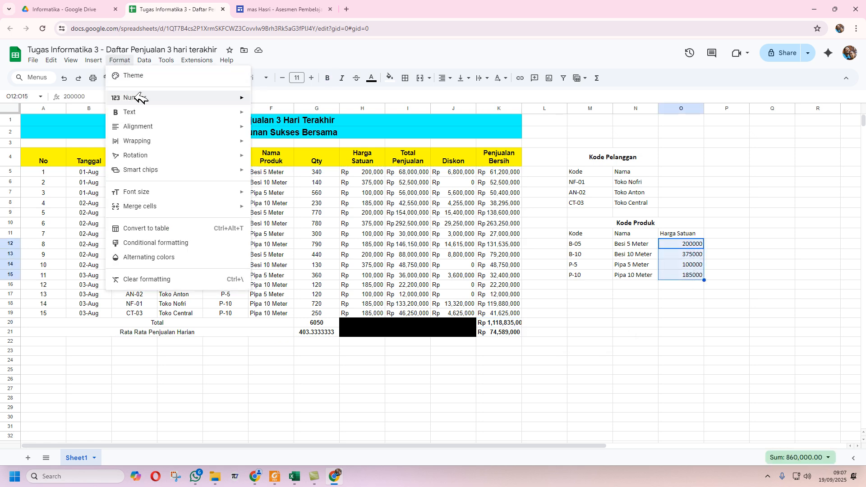
mouse_move(185, 98)
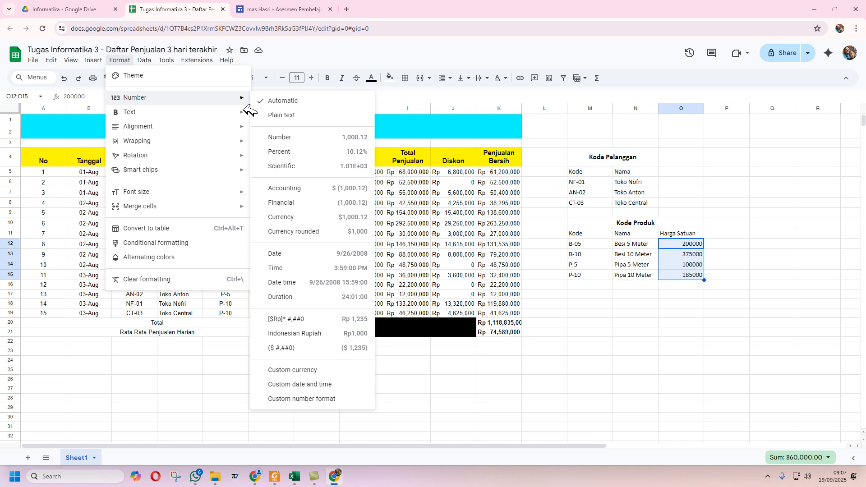
click(324, 399)
click(429, 224)
click(516, 161)
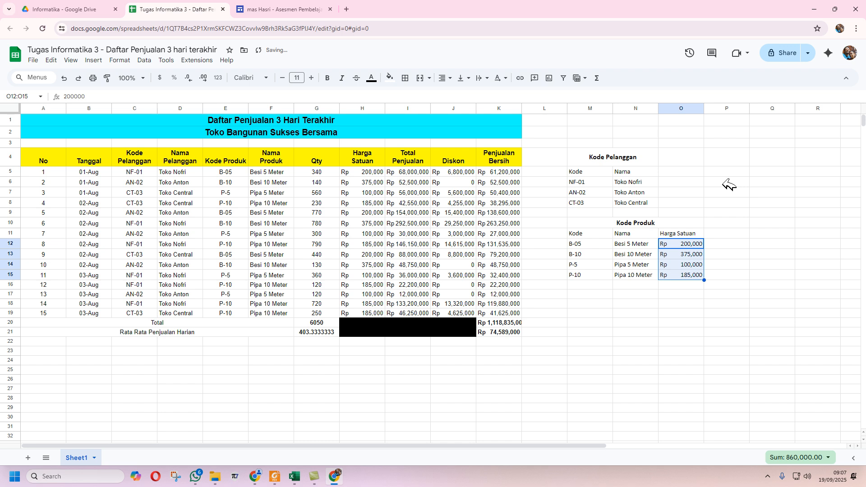
click(729, 182)
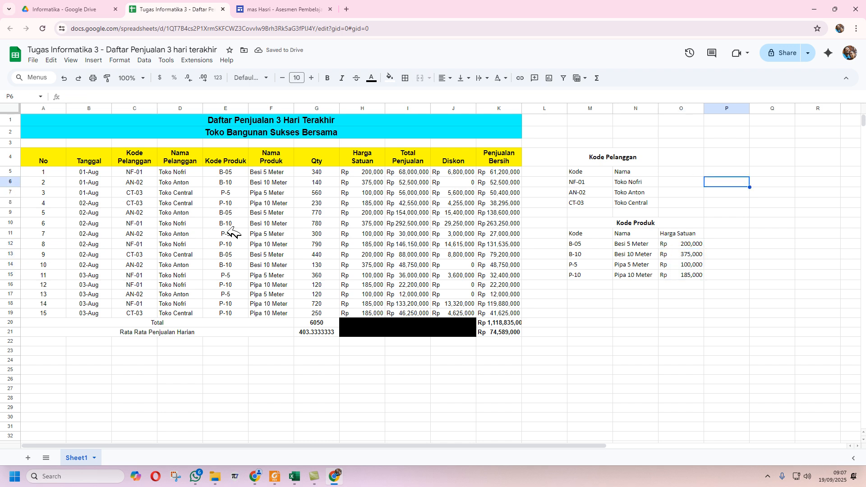
click(295, 477)
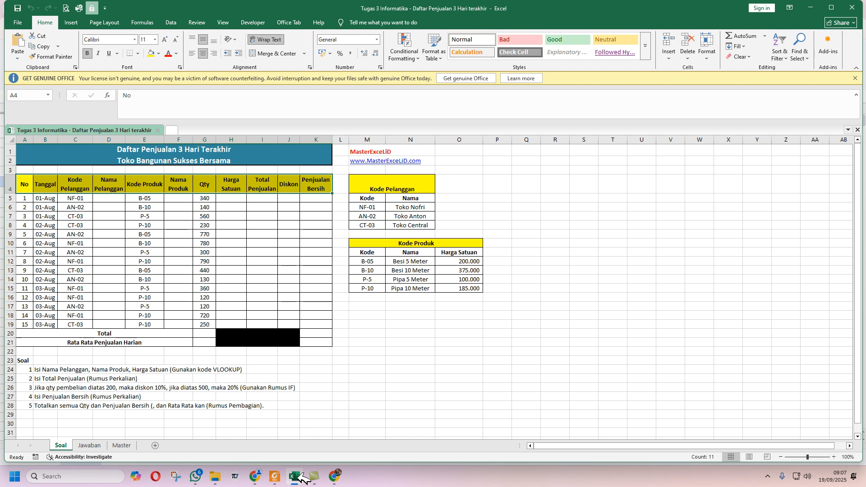
click(335, 477)
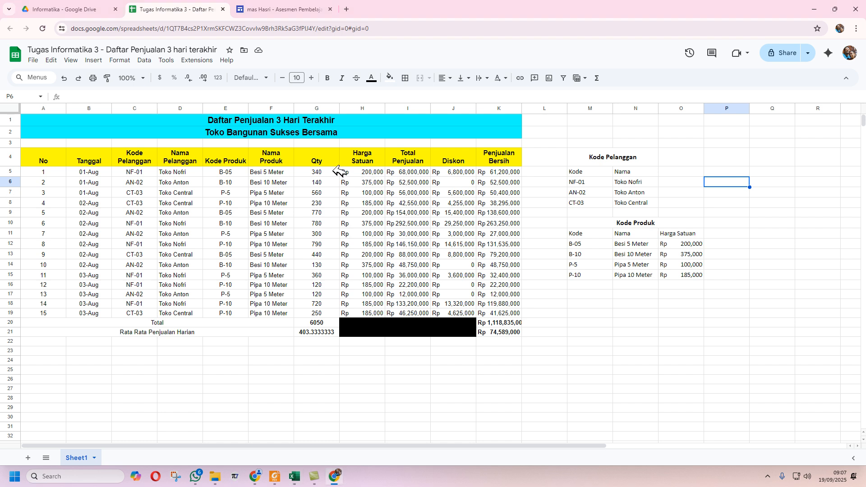
- Select the Qty values G5:G21 and bring up the Number format menu
drag(336, 171, 335, 333)
click(126, 59)
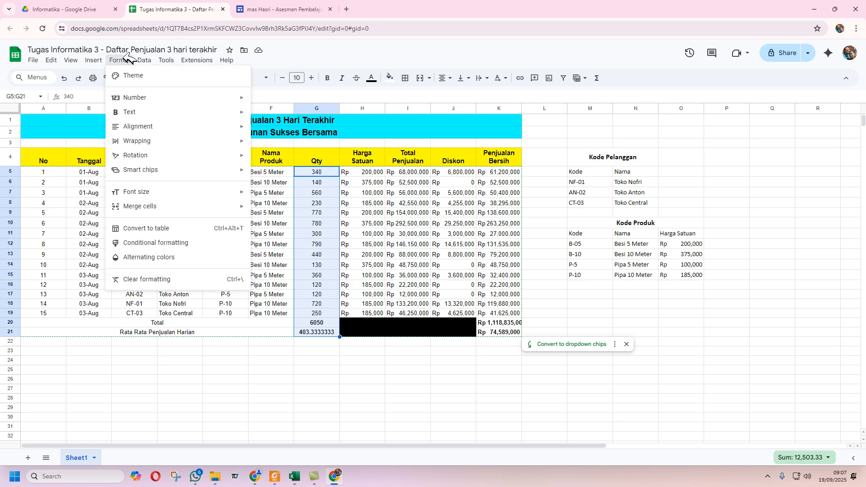
mouse_move(145, 97)
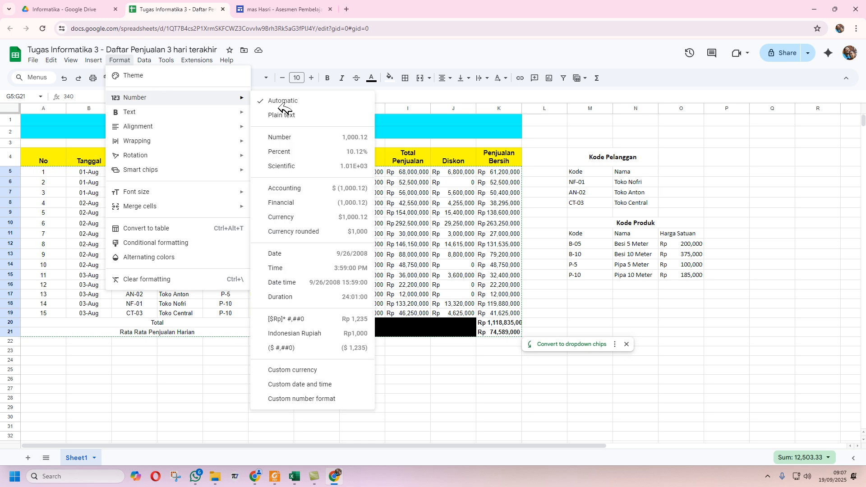
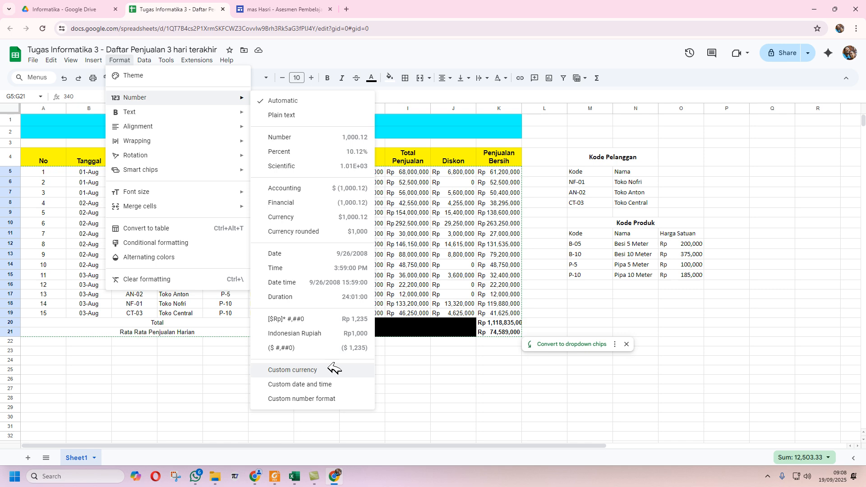
- Apply the custom number format #.### "Unit" to Qty G5:G21, showing values like 340. Unit
click(332, 398)
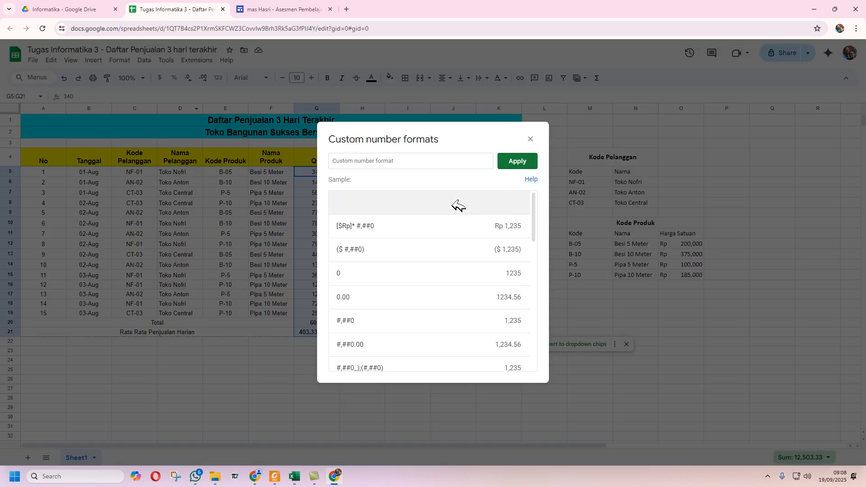
scroll(458, 205, down, 6)
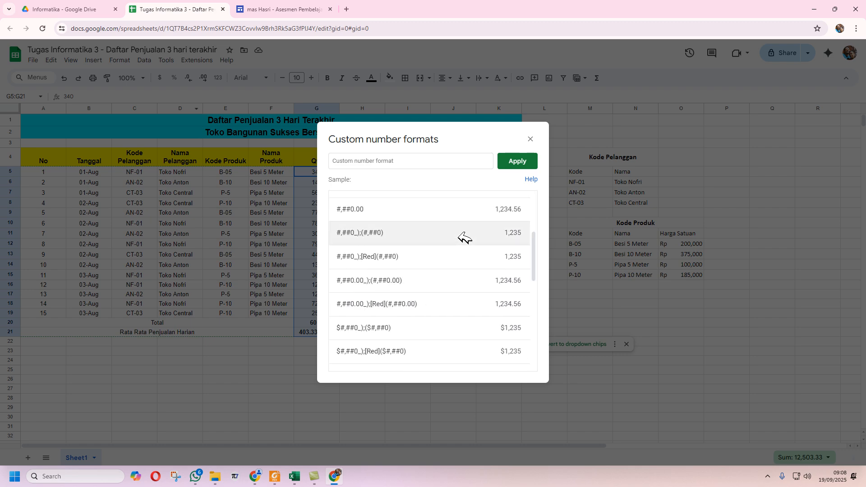
scroll(465, 238, down, 3)
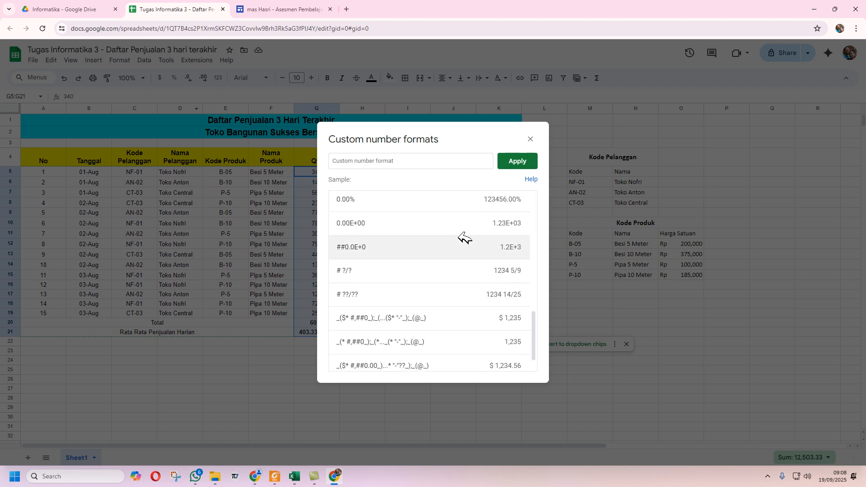
scroll(465, 238, down, 1)
scroll(465, 238, up, 10)
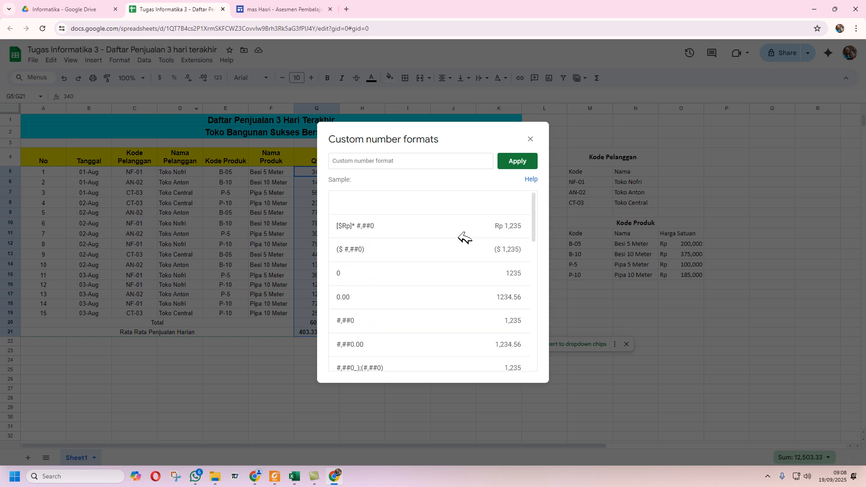
click(407, 162)
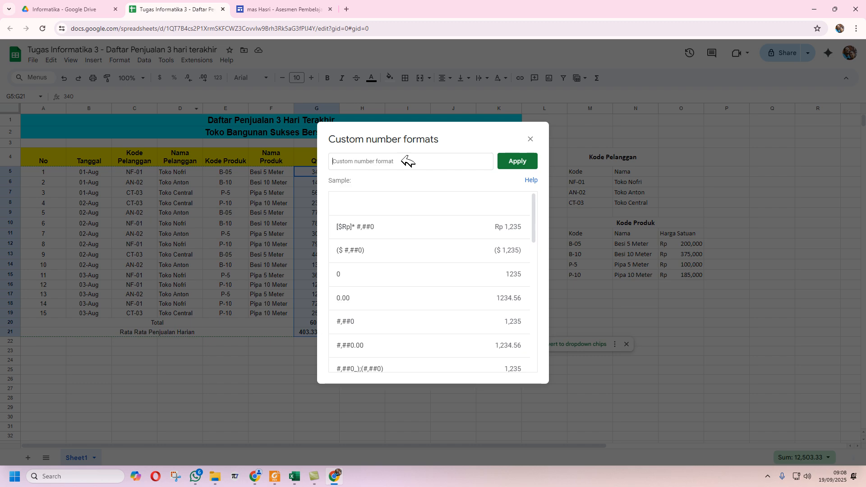
text(##)
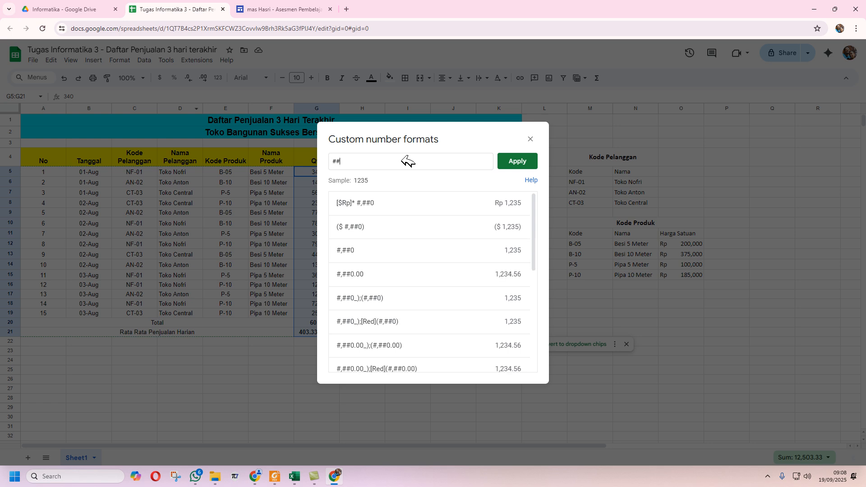
text(#)
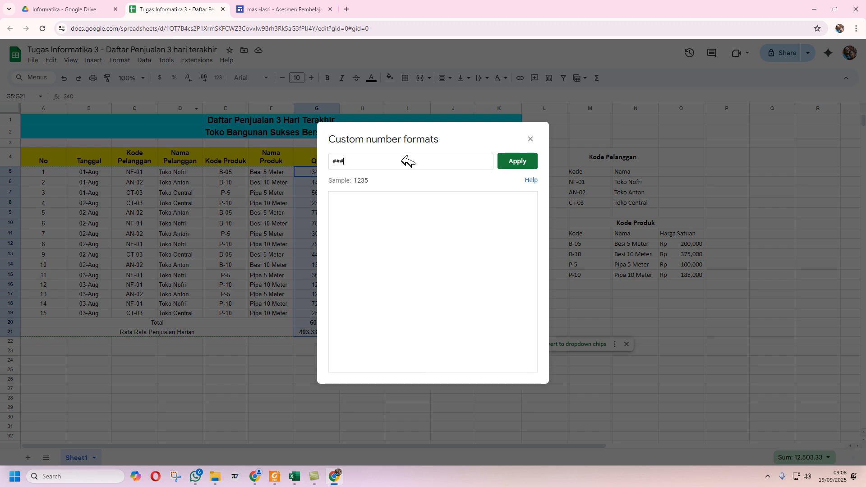
text(')
text(Unit)
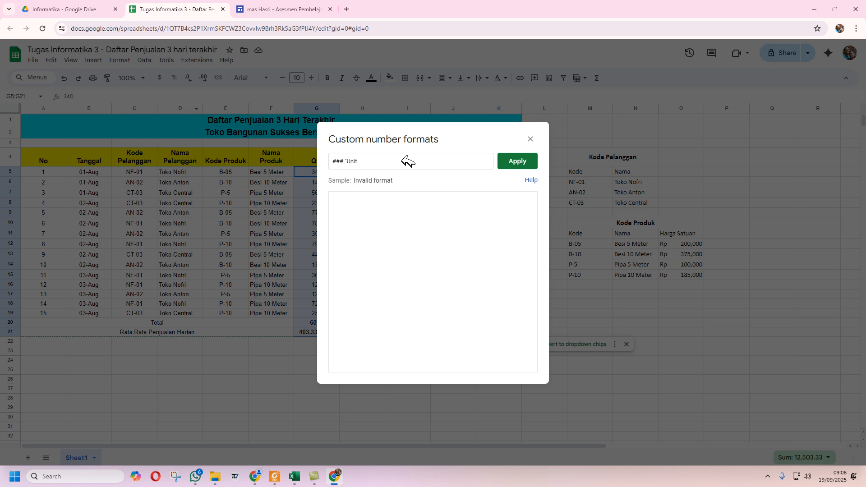
text(")
click(335, 162)
text(.)
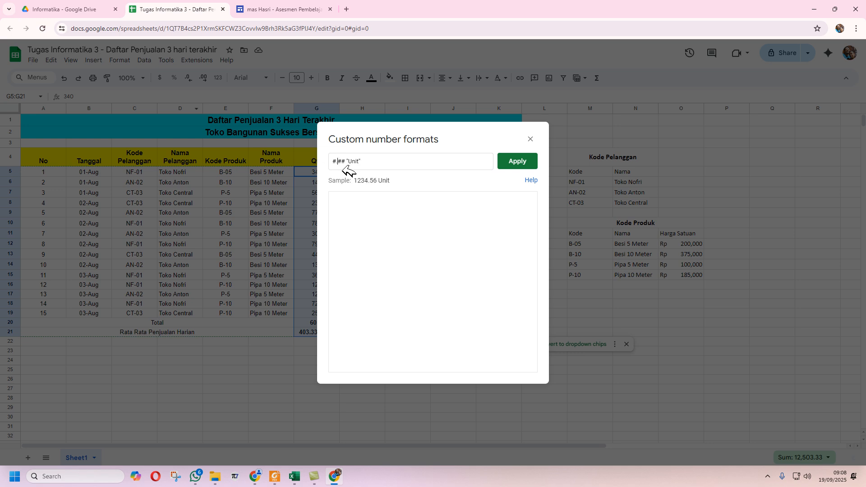
text(#)
click(528, 160)
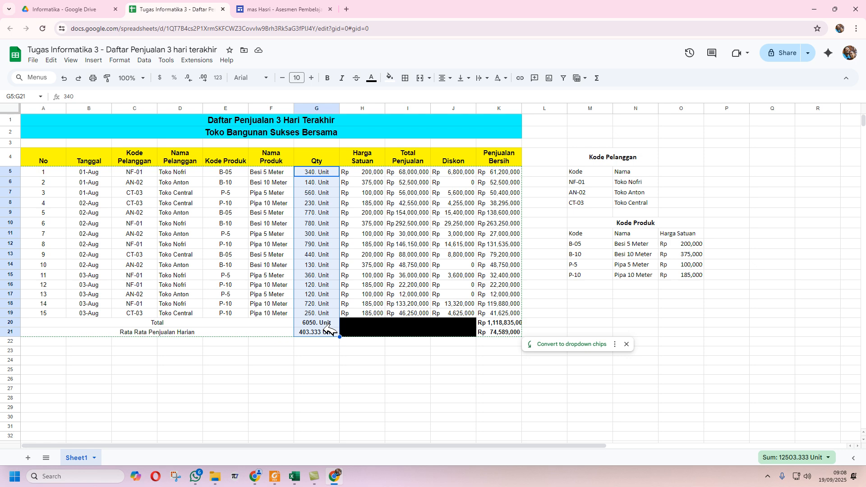
- Revise the Qty custom format code to #,##0 "Unit" so values read like 6,050 Unit
click(129, 59)
mouse_move(192, 95)
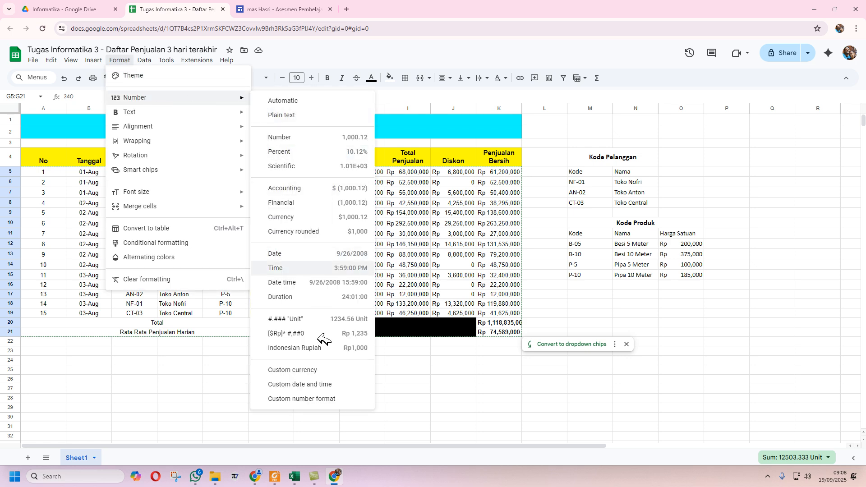
click(334, 400)
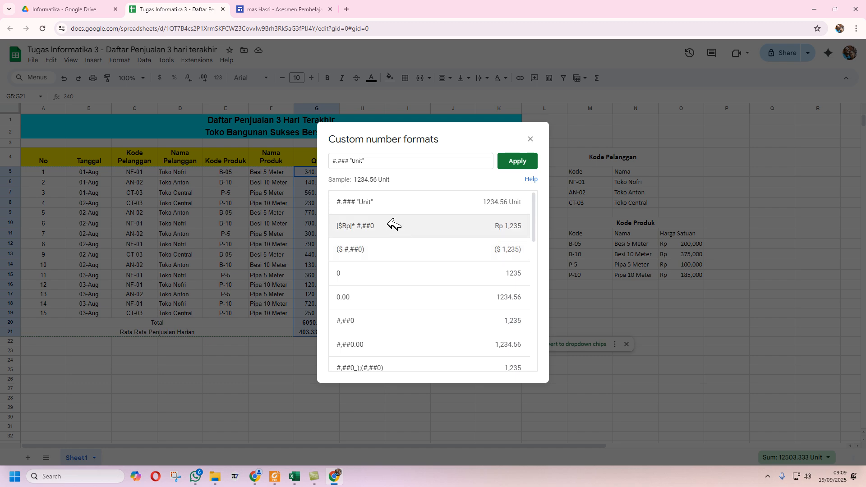
click(342, 162)
key(Delete)
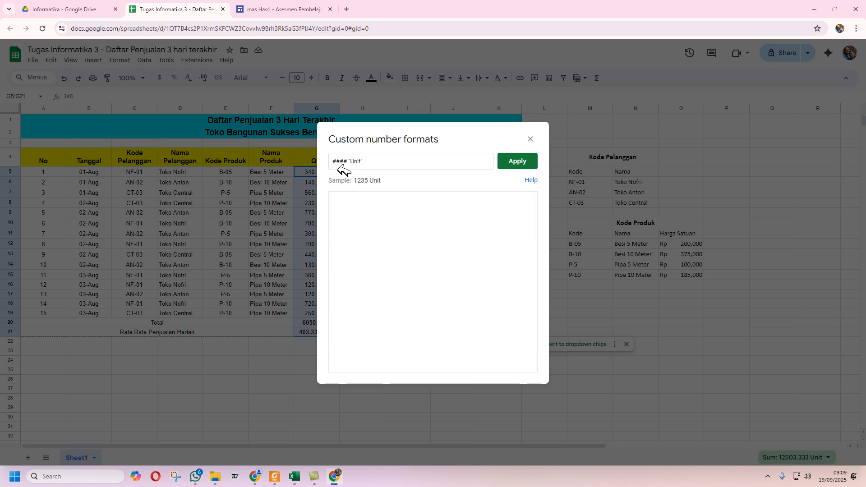
text(,)
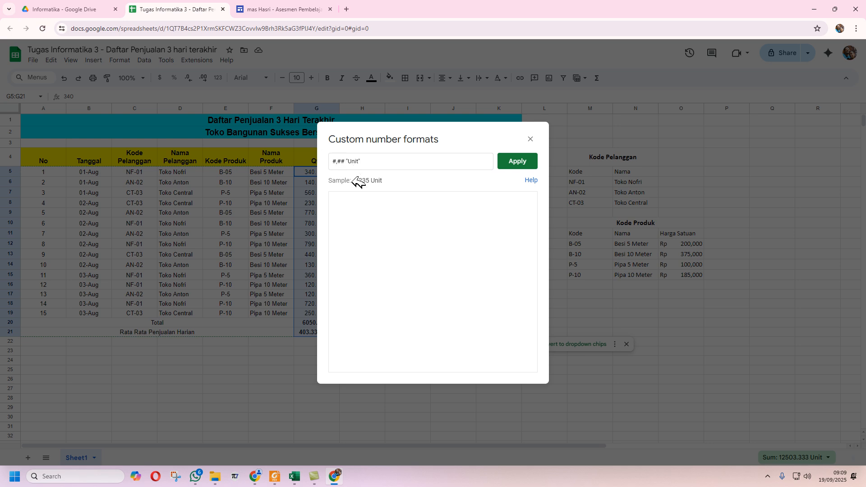
click(519, 161)
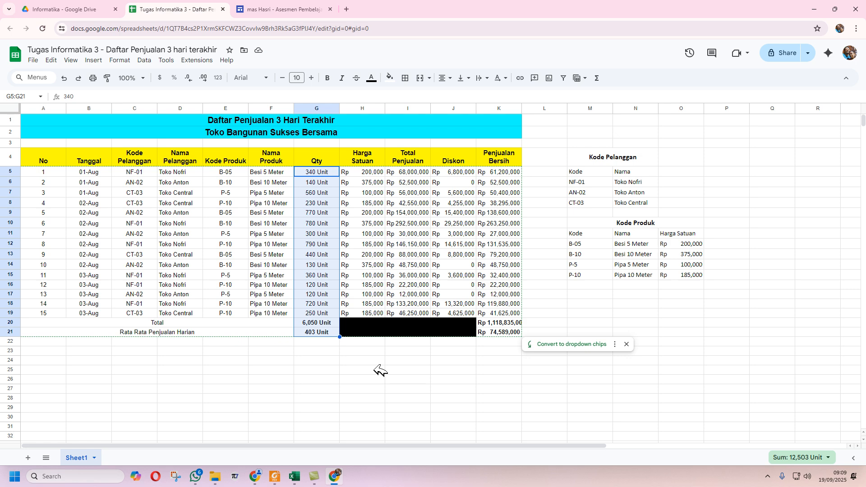
- Set the header row A4:K4 to Middle vertical alignment
click(459, 386)
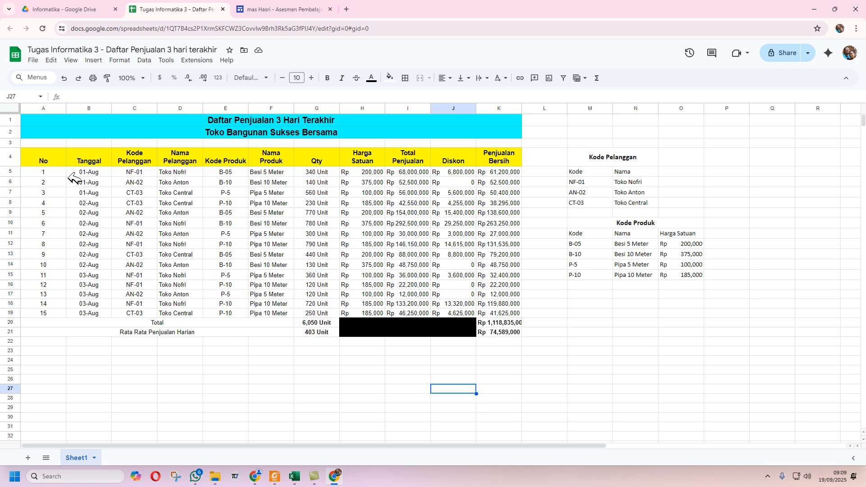
click(57, 158)
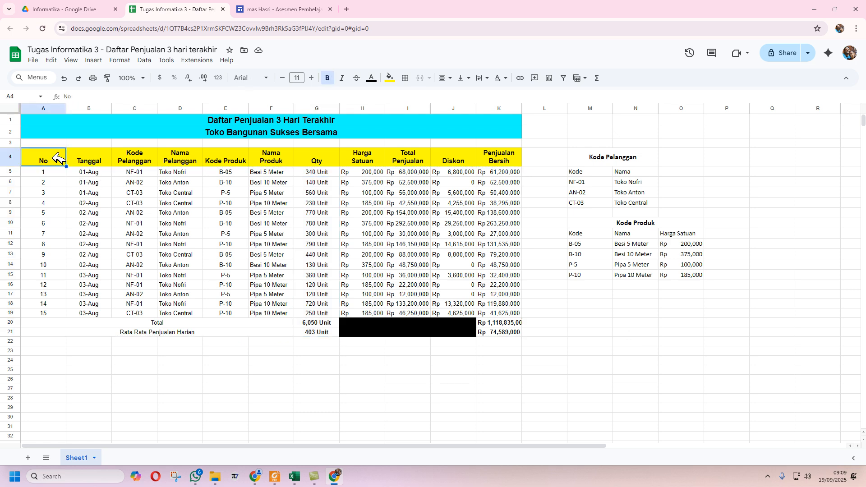
drag(58, 156, 499, 156)
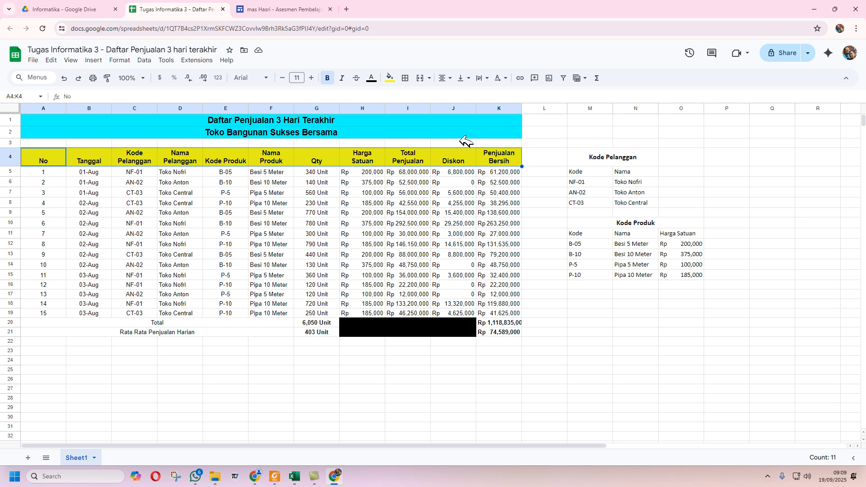
click(429, 78)
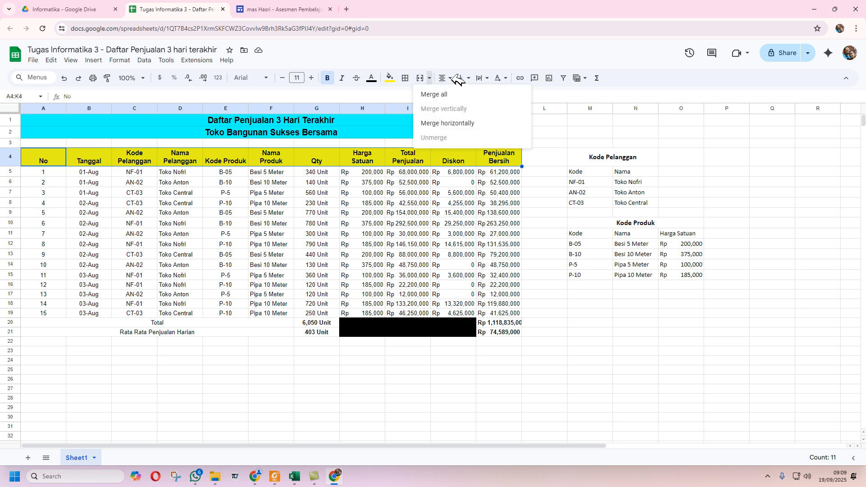
click(466, 77)
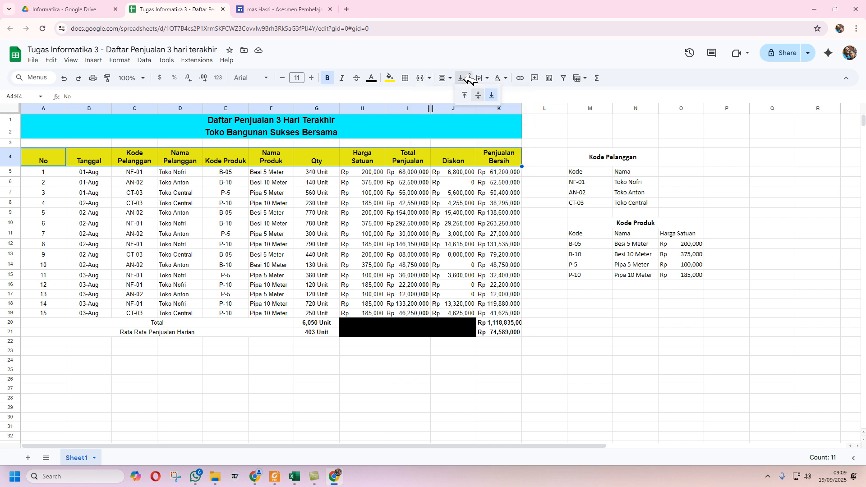
click(479, 94)
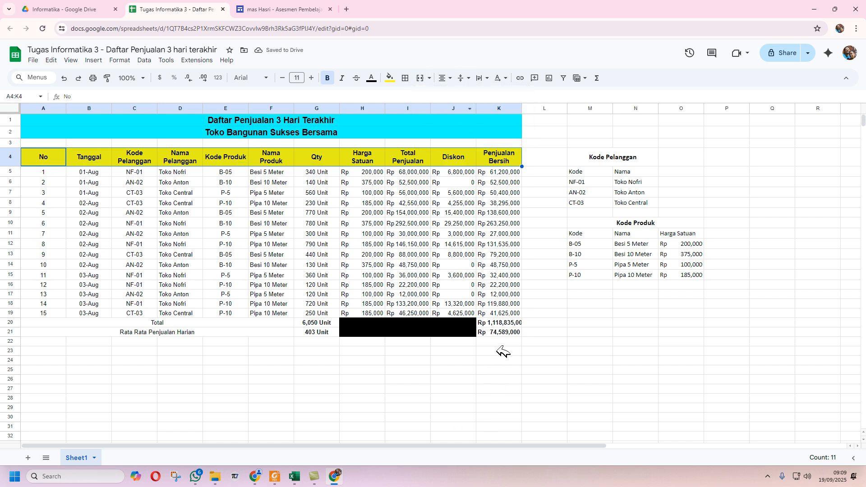
shift+click(505, 332)
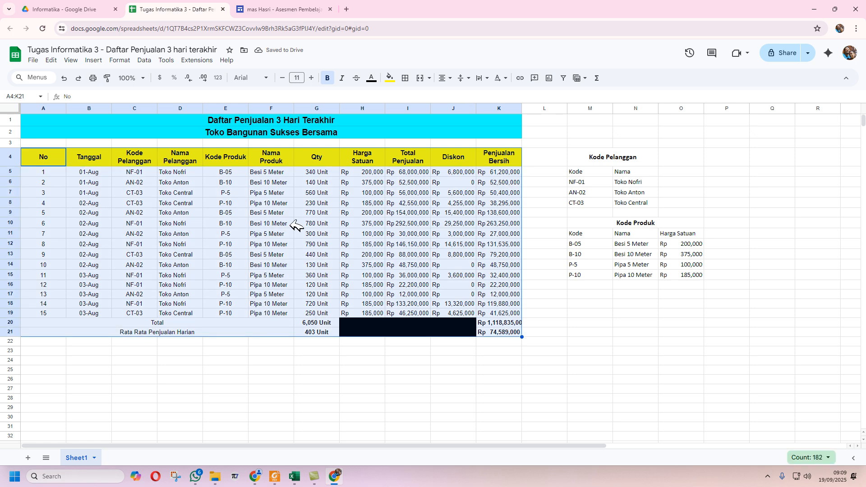
- Give A4:K21 a thick outer border and thin inner grid lines
click(406, 78)
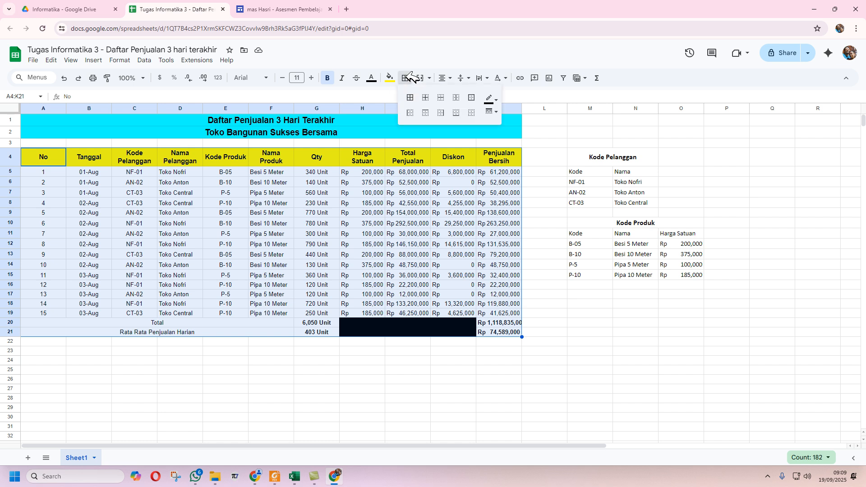
click(499, 111)
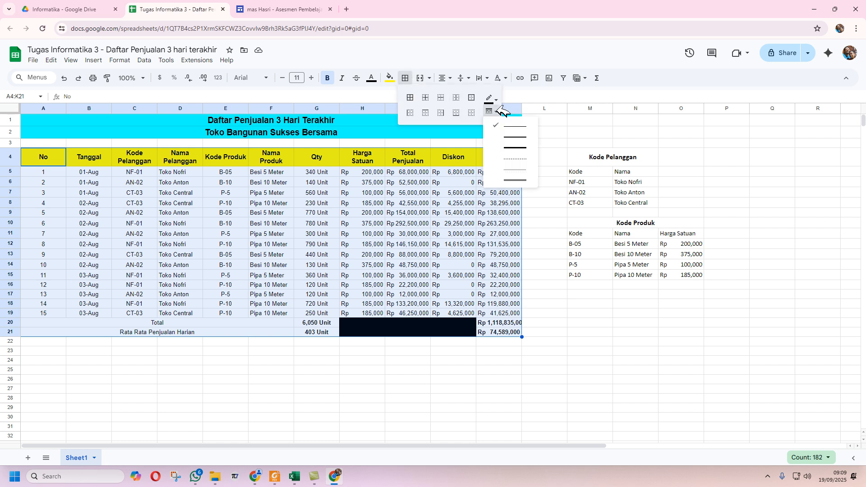
click(514, 136)
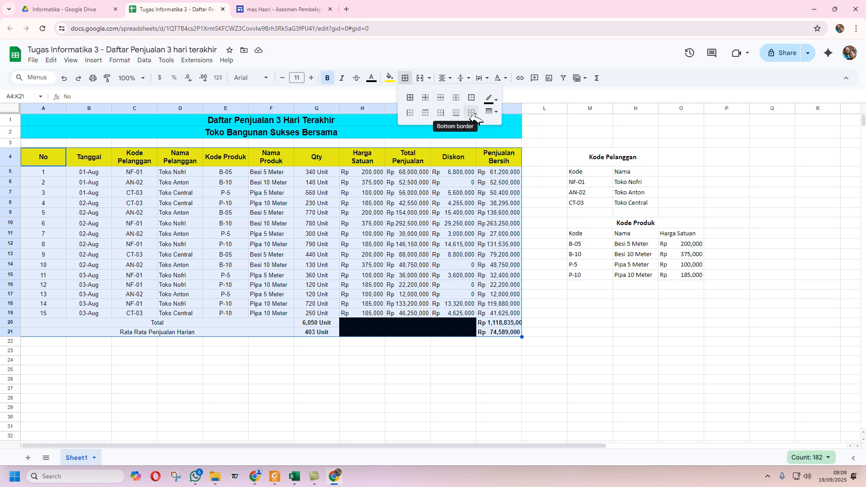
click(473, 97)
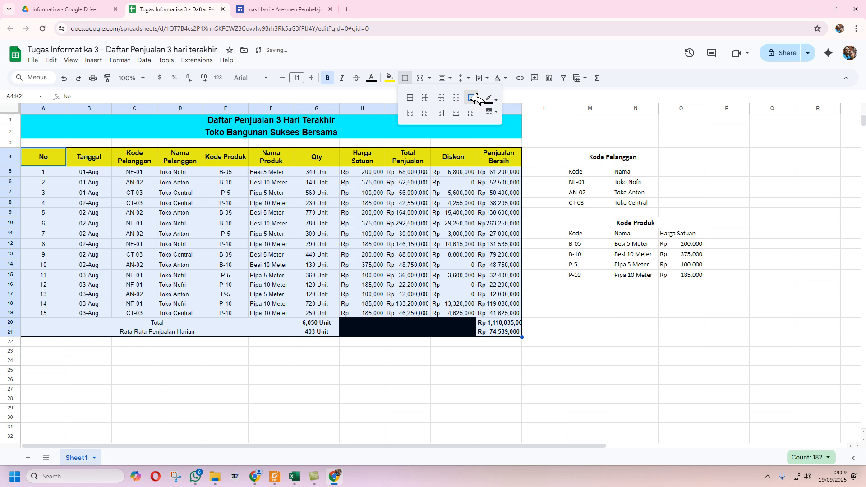
click(492, 111)
click(500, 124)
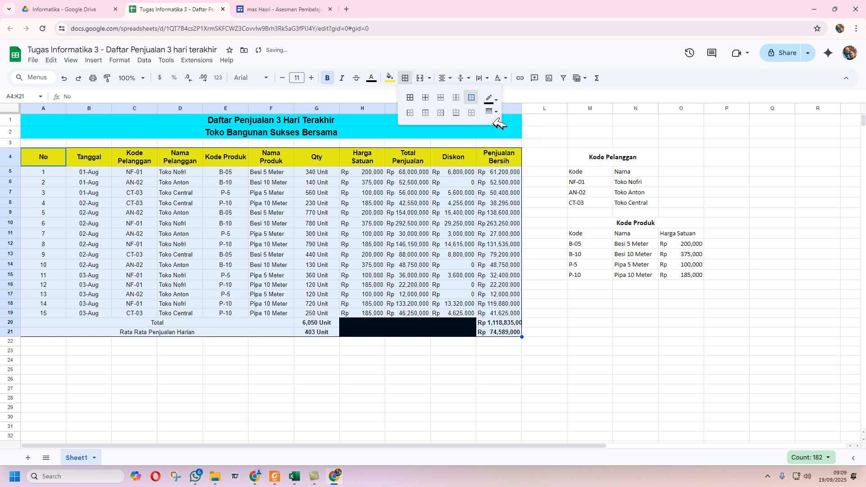
click(426, 97)
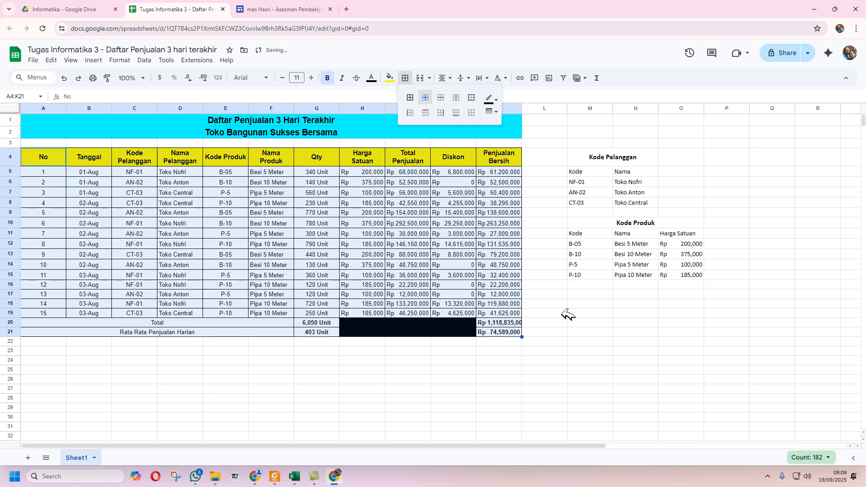
click(567, 323)
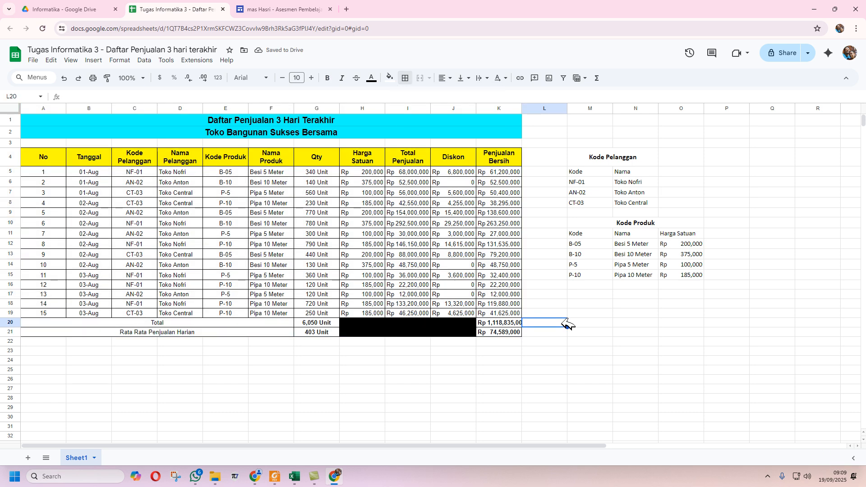
- Redraw the outline around A4:K21 using a thicker line style
click(62, 162)
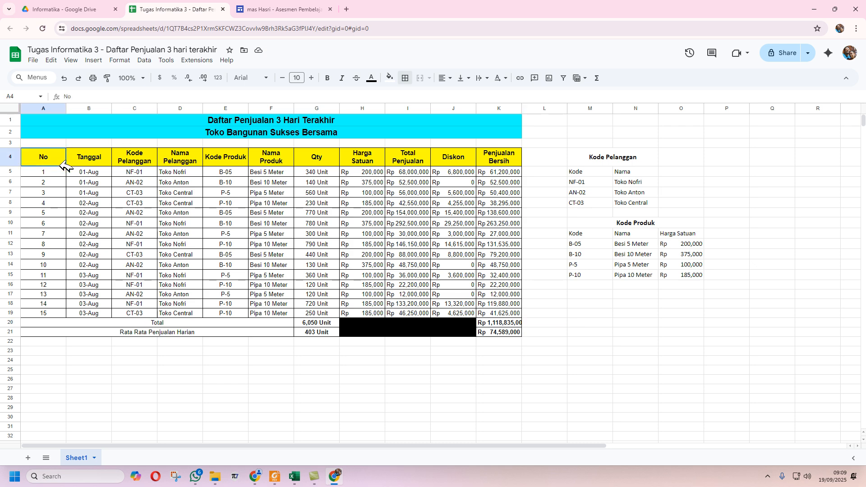
shift+click(512, 332)
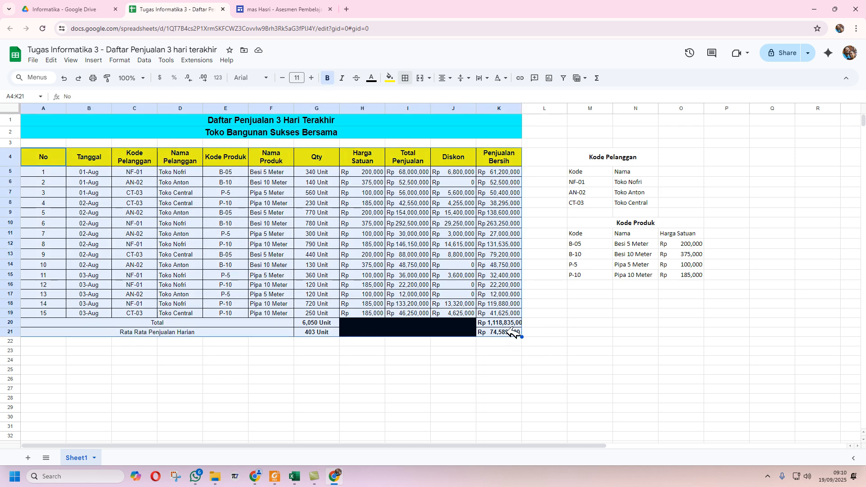
click(405, 78)
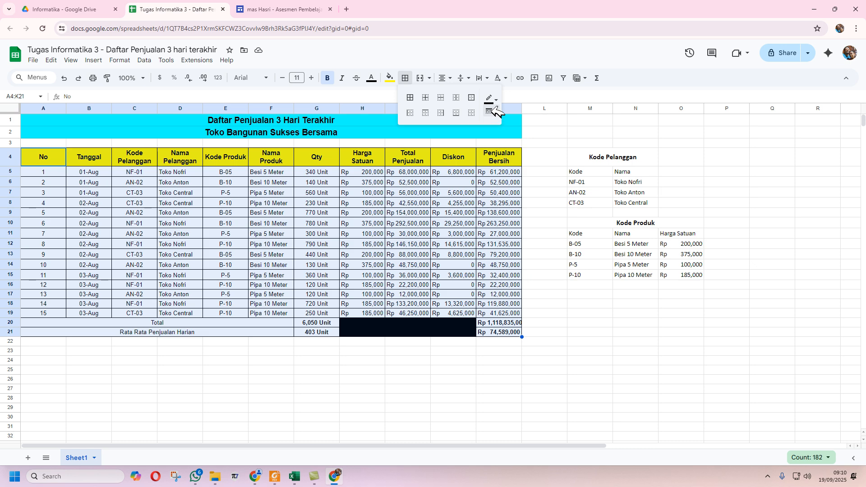
click(497, 111)
click(515, 144)
click(474, 97)
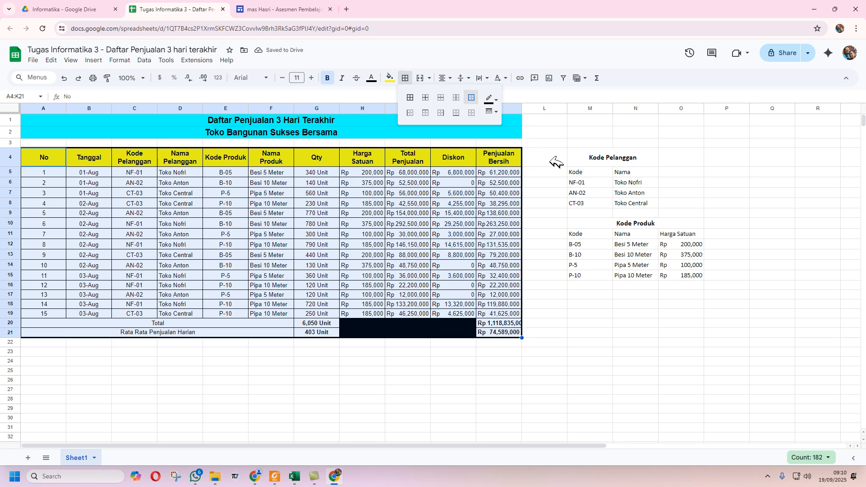
click(556, 161)
click(58, 161)
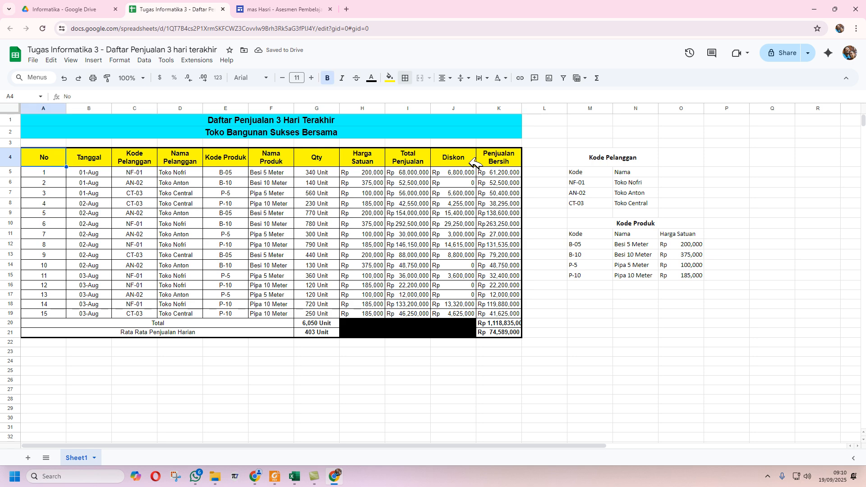
click(47, 172)
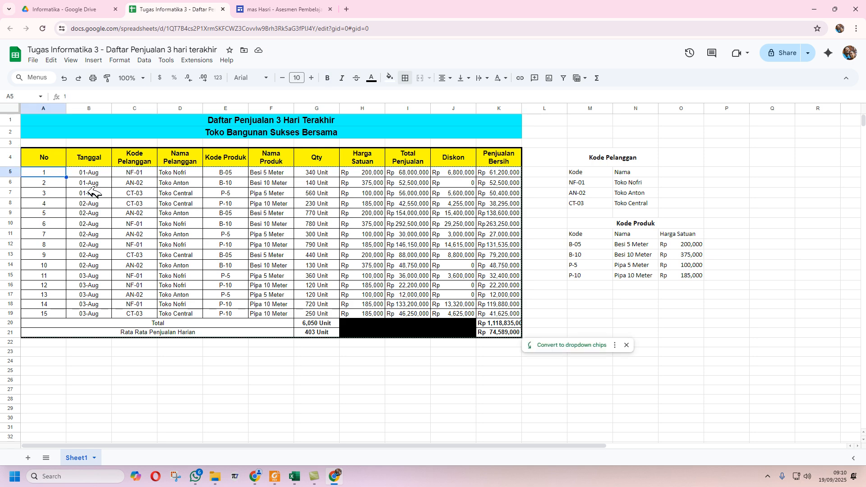
- Outline the data rows A5:K19 with a medium solid border
shift+click(518, 313)
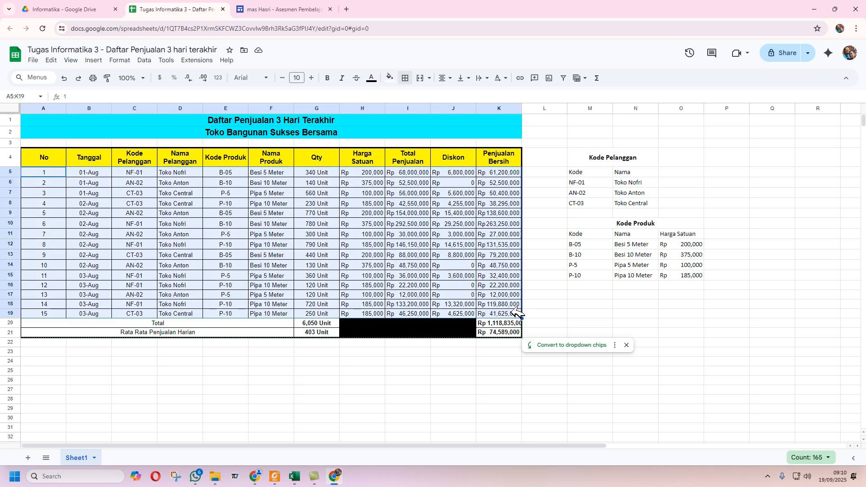
click(405, 78)
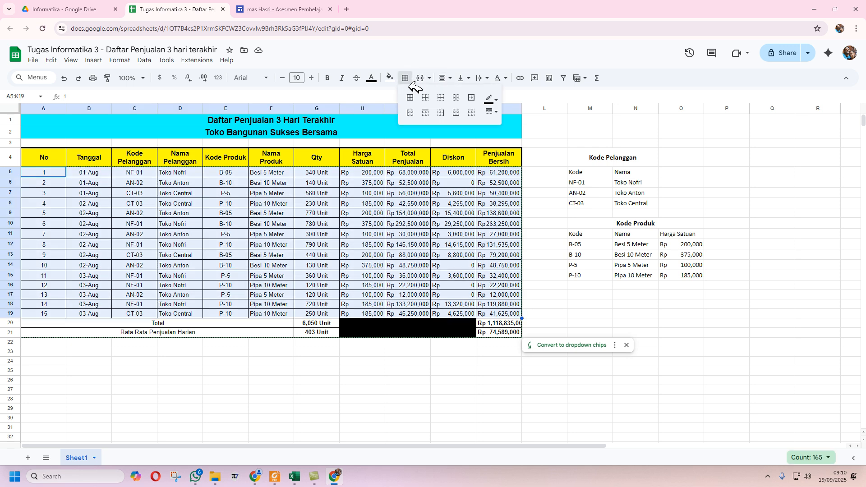
click(492, 111)
click(509, 137)
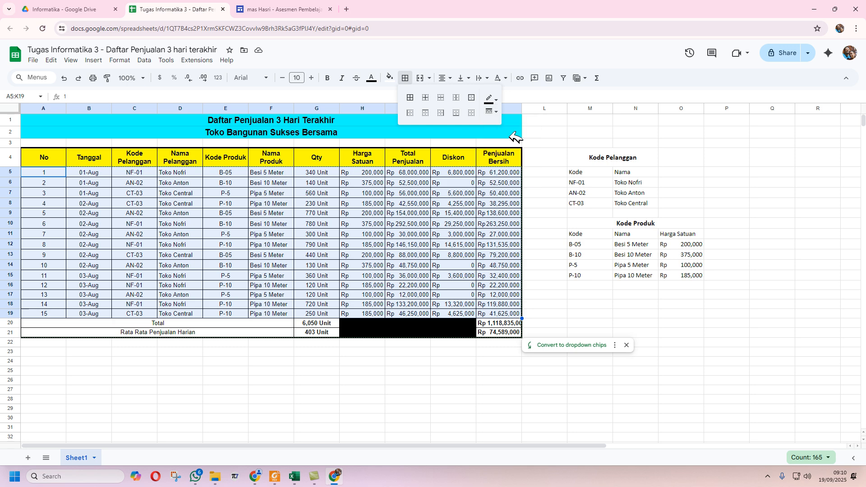
click(472, 98)
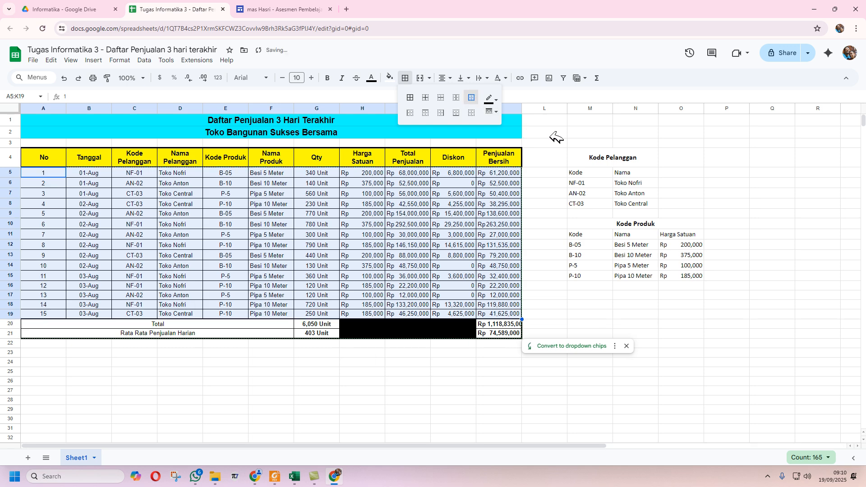
click(556, 171)
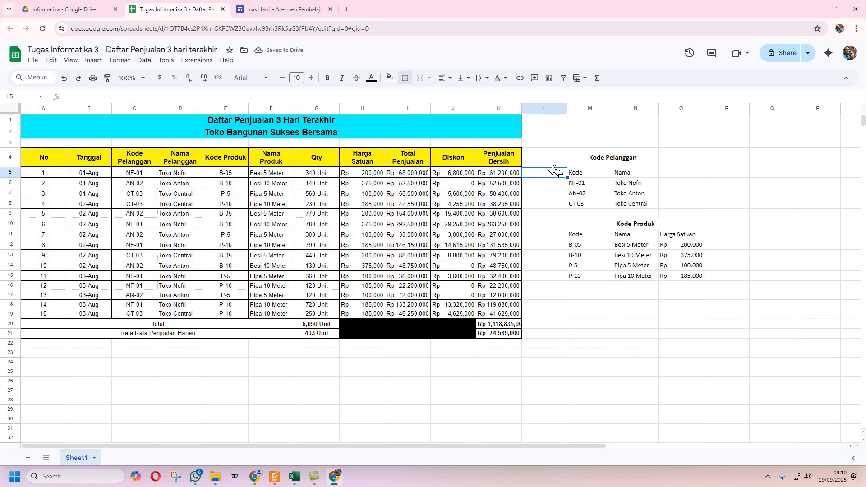
click(554, 246)
- Redo the A5:K19 outline using the thick solid line style
drag(60, 174, 512, 313)
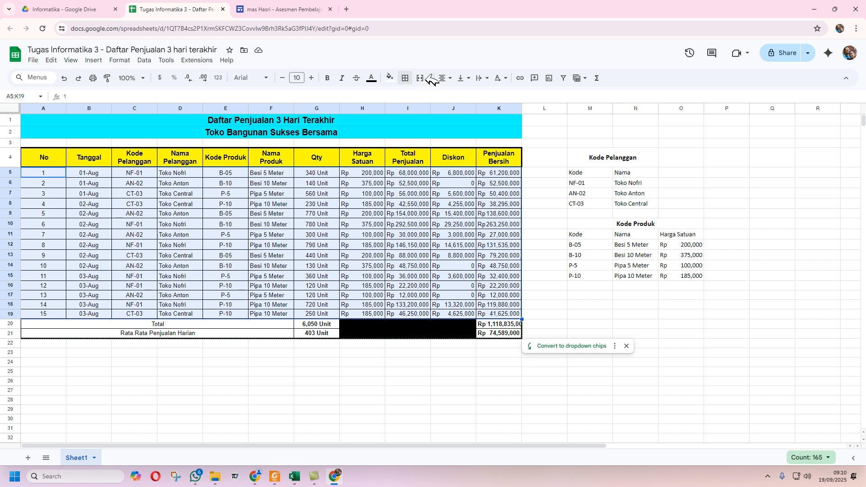
click(406, 78)
click(487, 108)
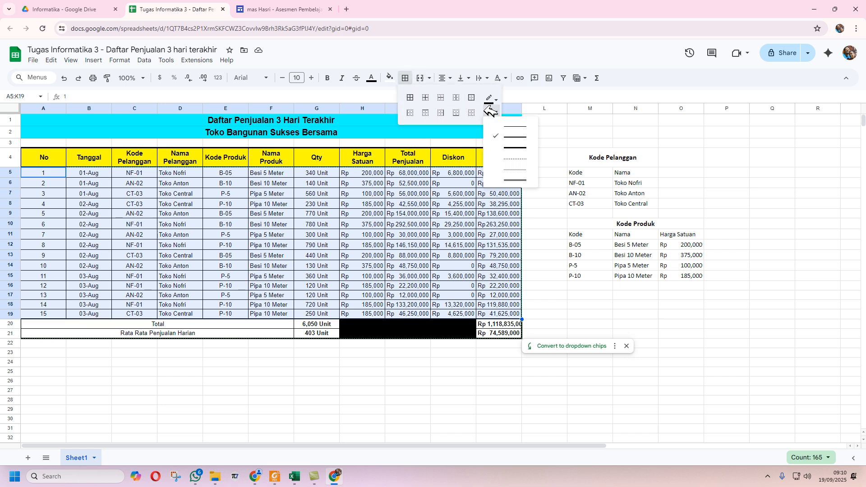
click(519, 146)
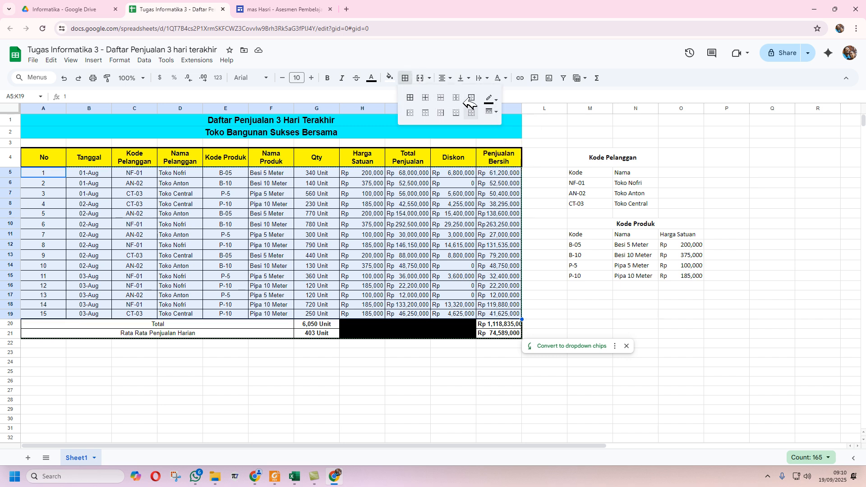
click(471, 98)
click(548, 183)
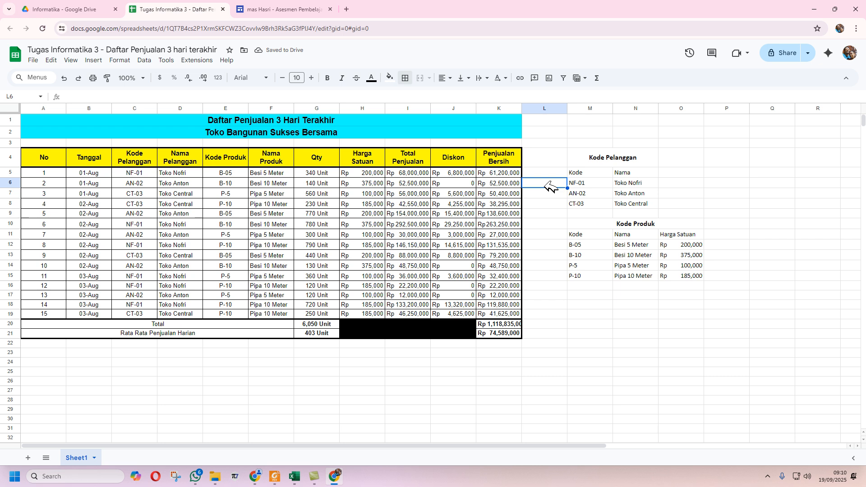
- Put an outer border around the Kode Pelanggan table M4:N8
click(611, 174)
click(591, 143)
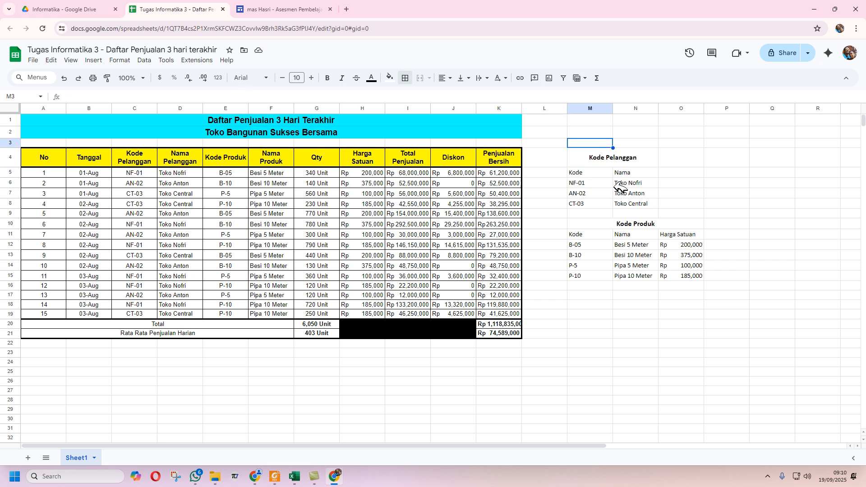
click(610, 156)
shift+click(649, 206)
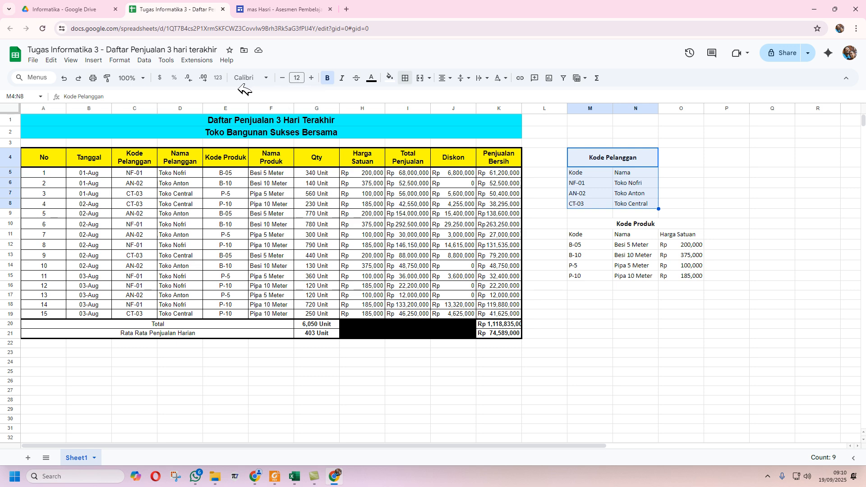
click(413, 76)
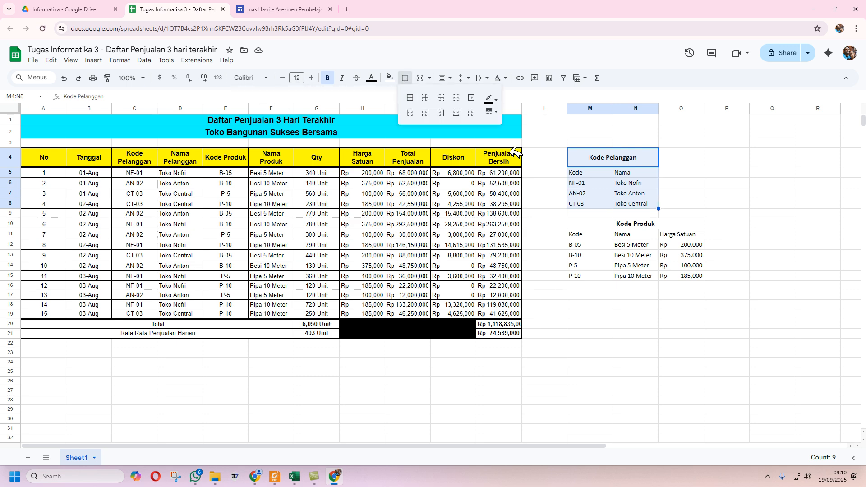
click(492, 111)
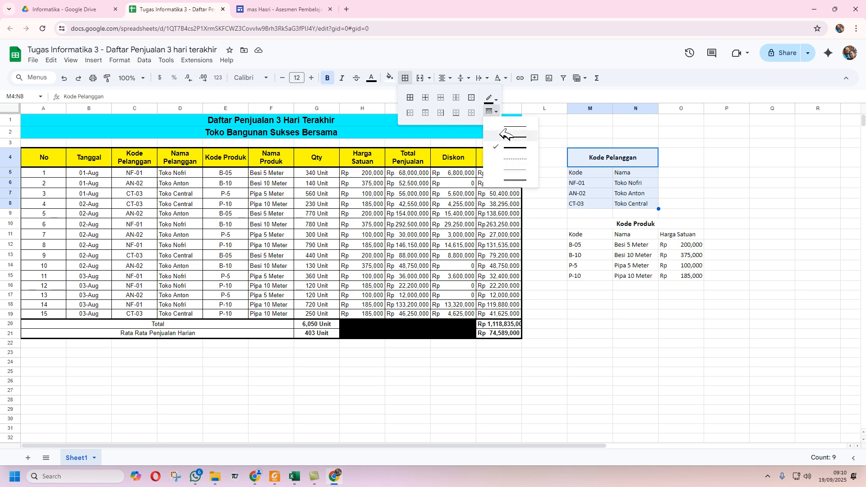
click(515, 137)
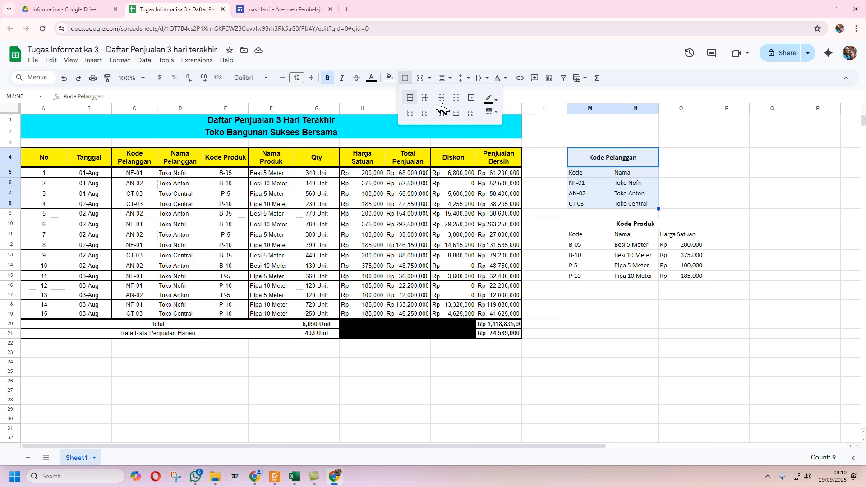
click(472, 98)
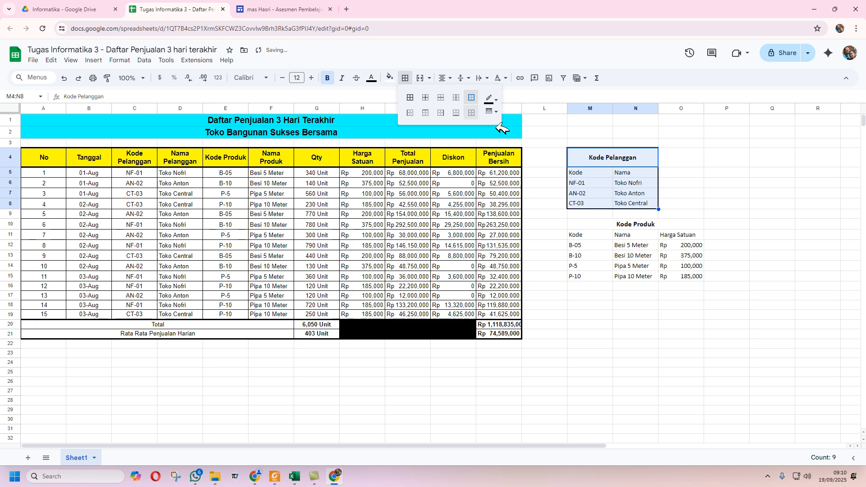
- Box the Kode Pelanggan heading M4:N4 with an outer border
click(589, 162)
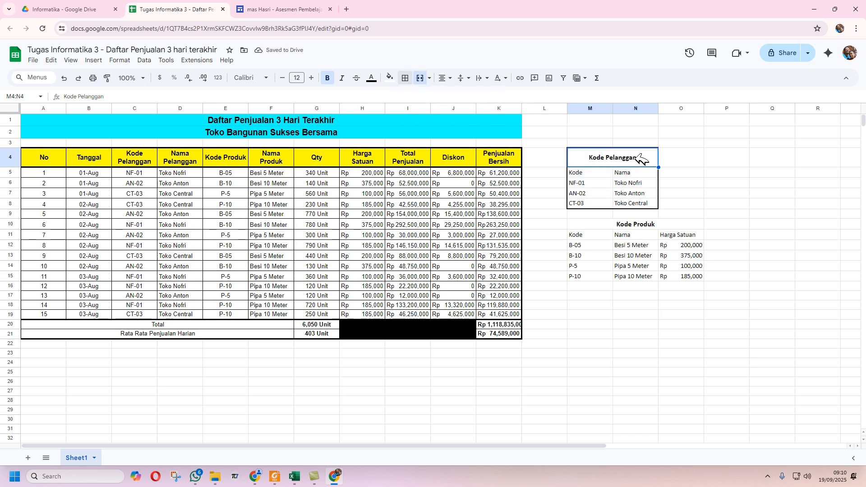
click(406, 78)
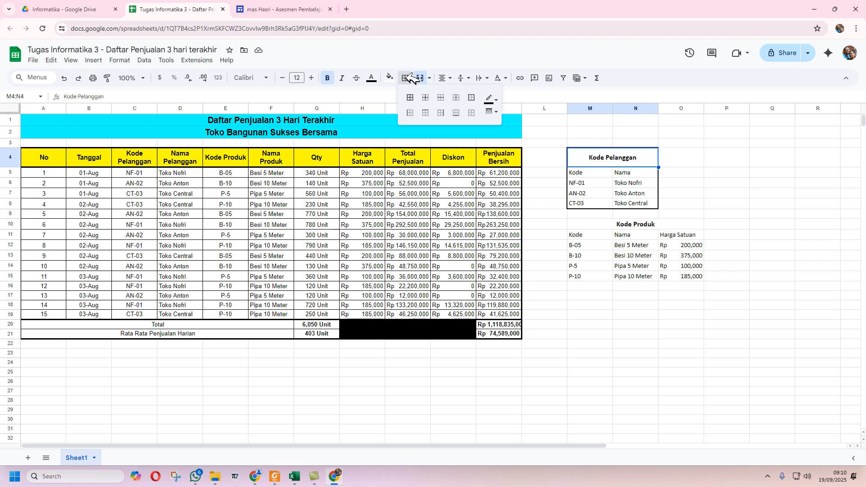
click(493, 111)
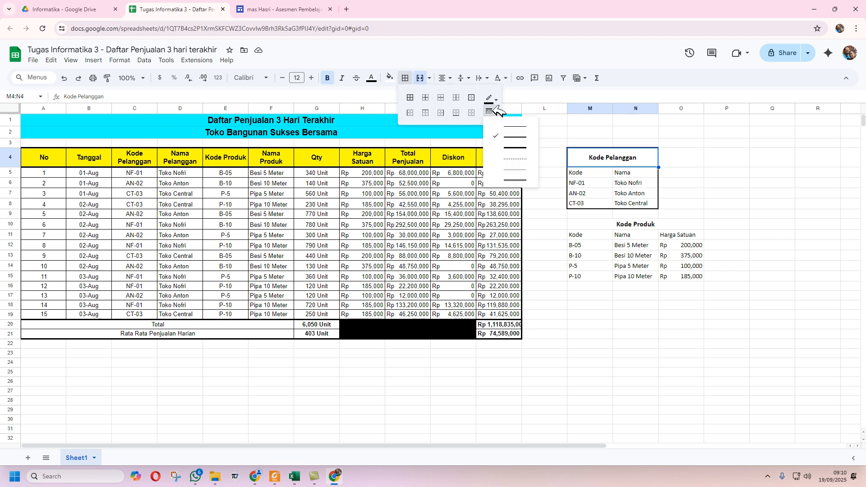
click(472, 98)
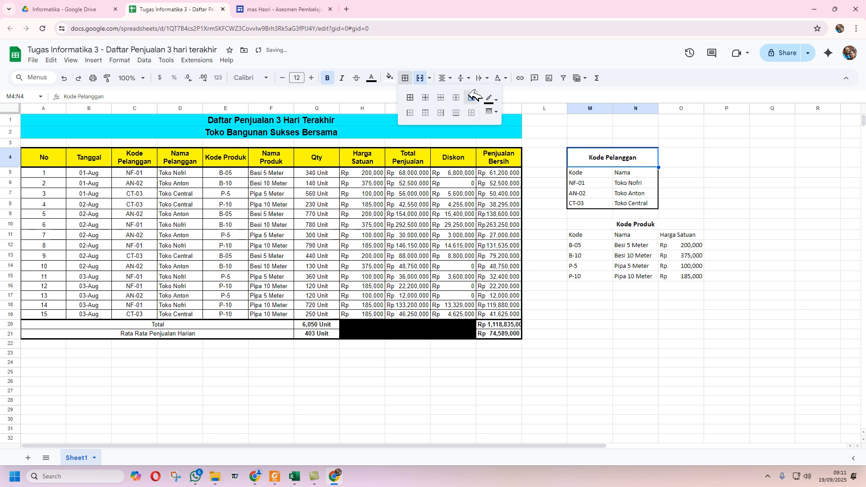
- Add vertical and horizontal inner lines across the table body M5:N8
click(590, 174)
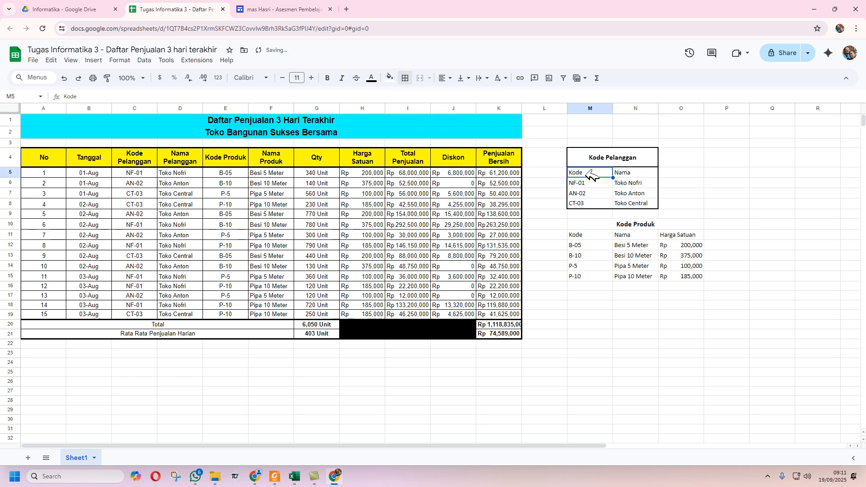
shift+click(653, 204)
click(406, 78)
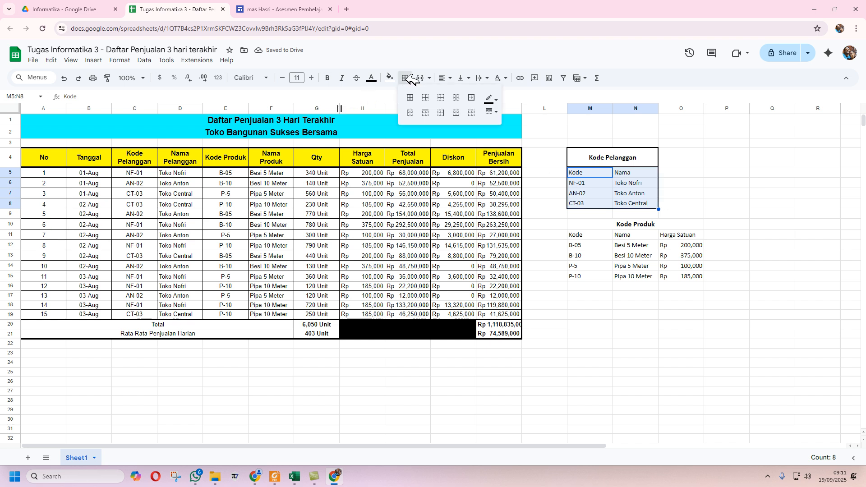
click(492, 111)
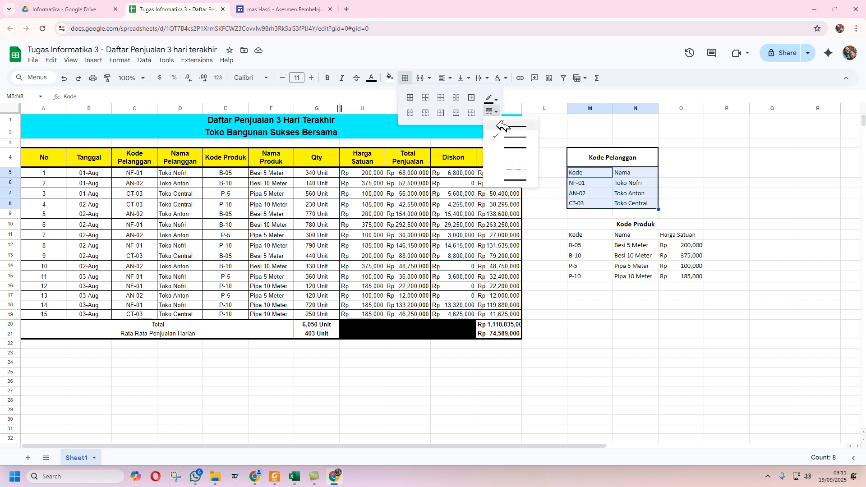
click(501, 126)
click(458, 98)
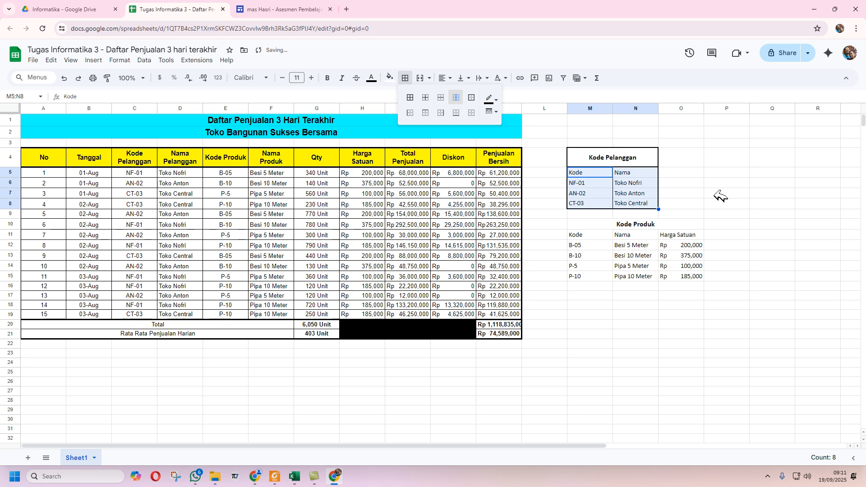
click(718, 195)
click(597, 175)
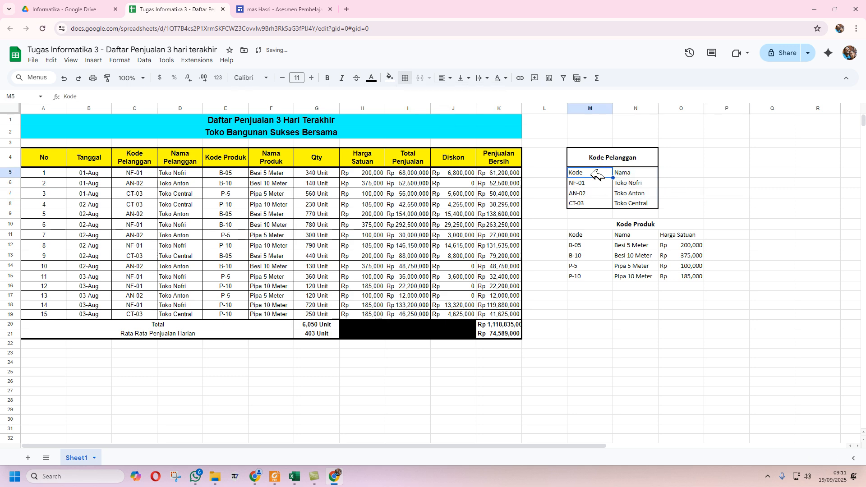
shift+click(634, 204)
click(406, 78)
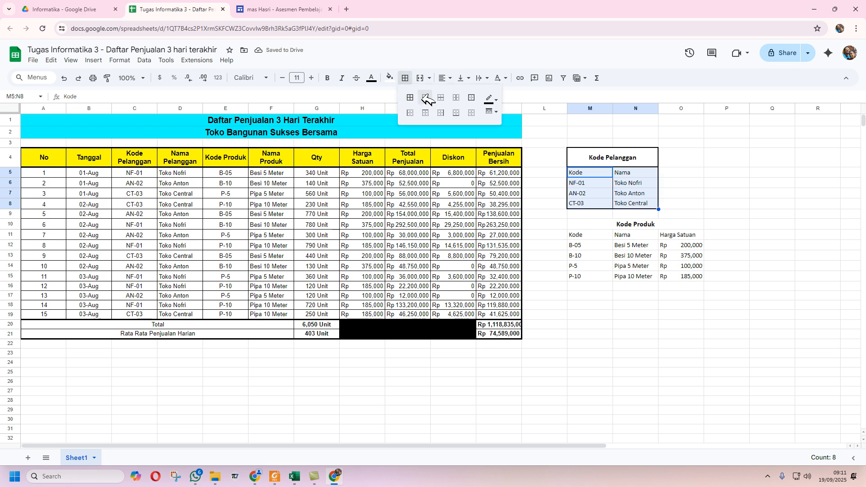
click(428, 97)
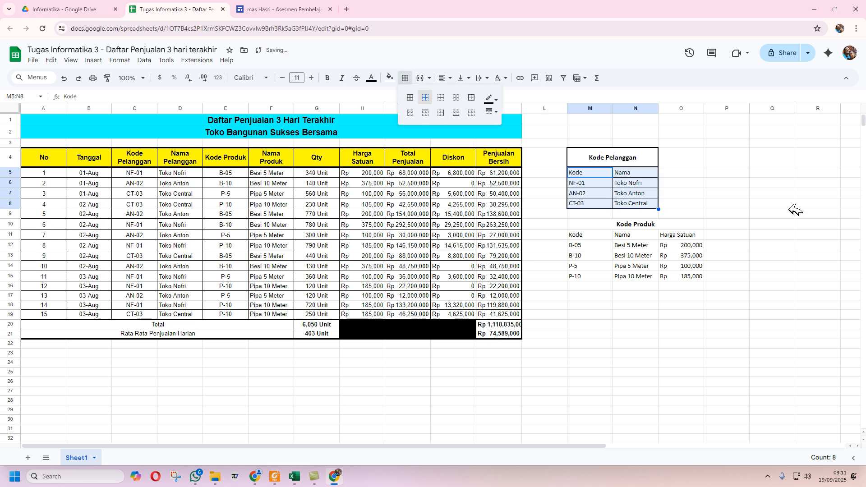
click(731, 214)
- Put a medium outer border around the Kode Produk table M10:O15
click(600, 223)
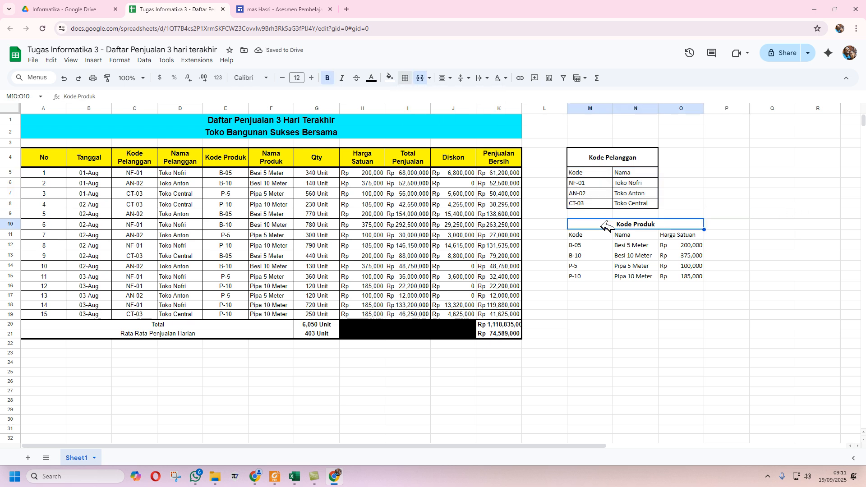
shift+click(689, 276)
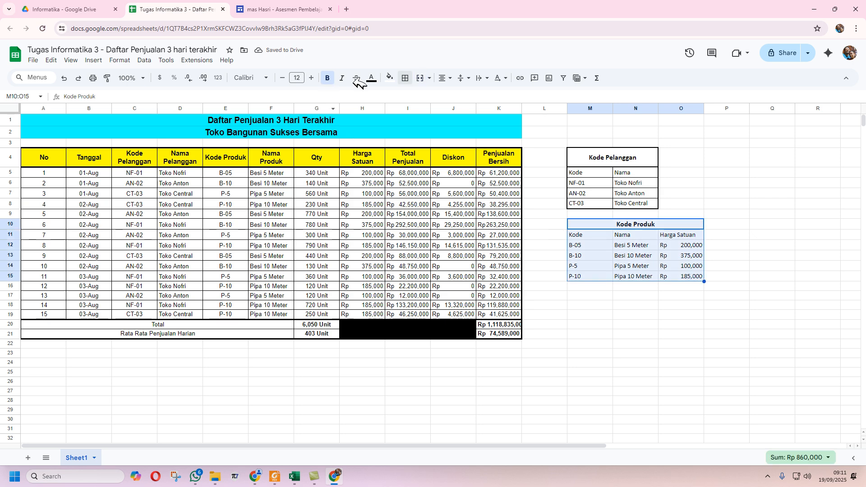
click(406, 77)
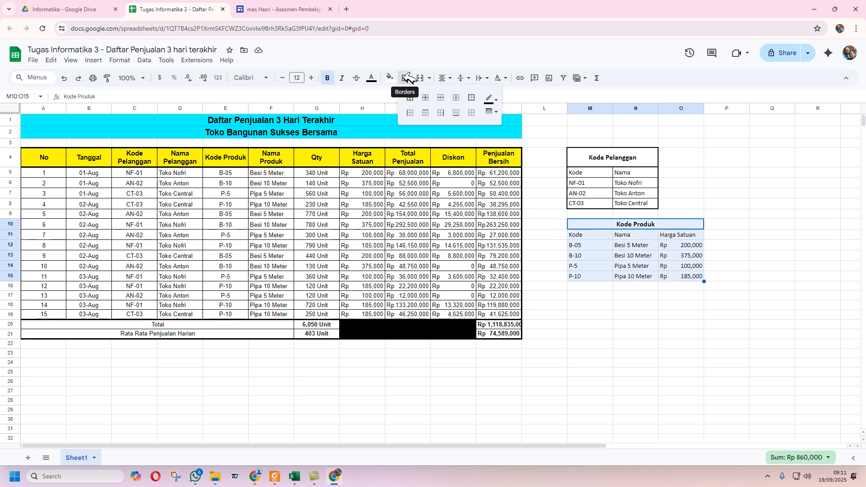
click(492, 111)
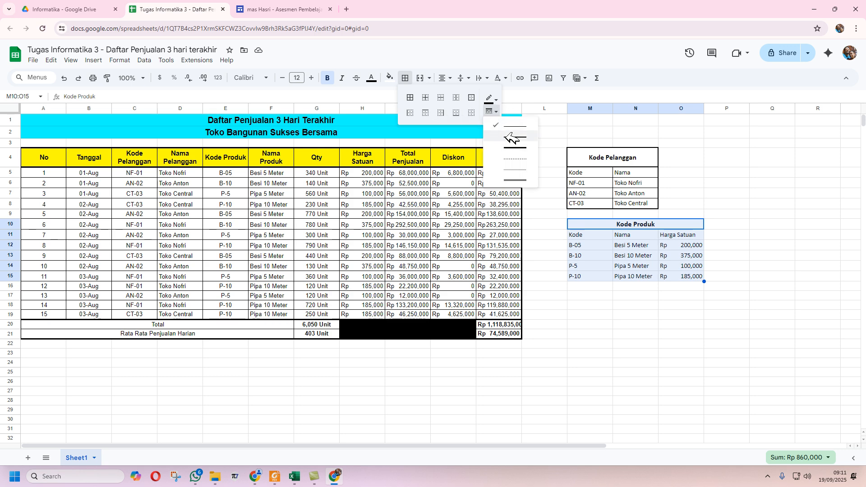
click(511, 138)
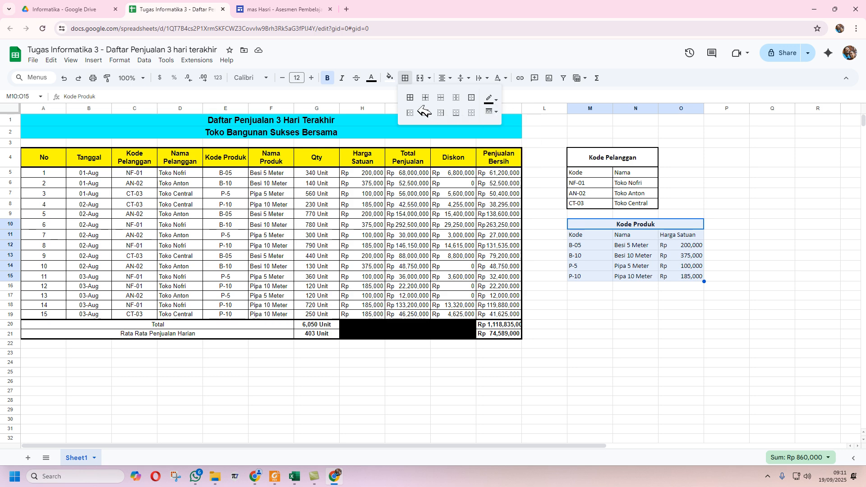
click(472, 97)
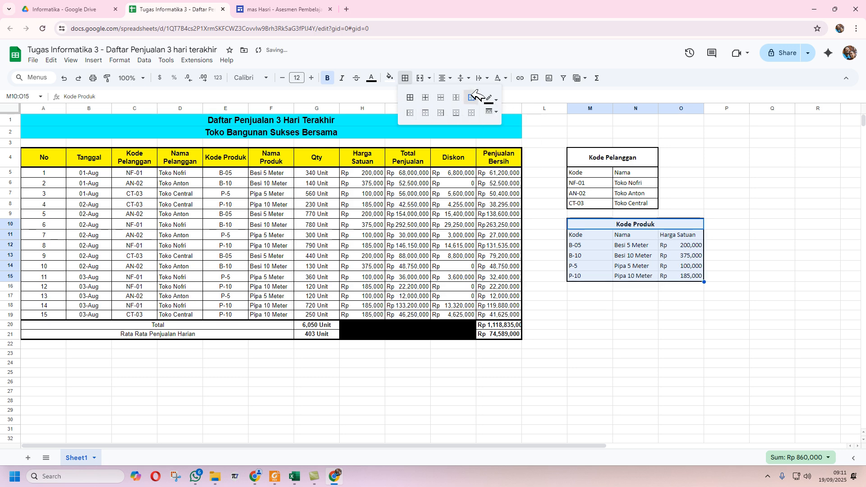
- Box the merged Kode Produk header M10:O10 with an outer border
click(616, 225)
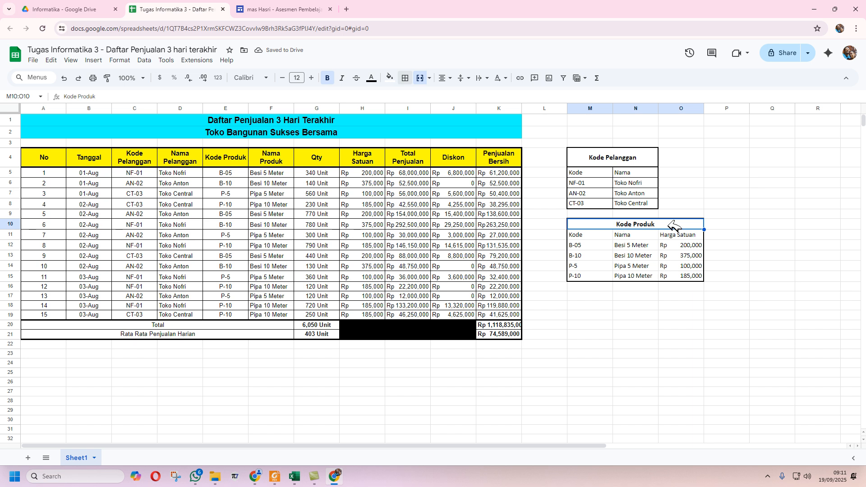
click(405, 78)
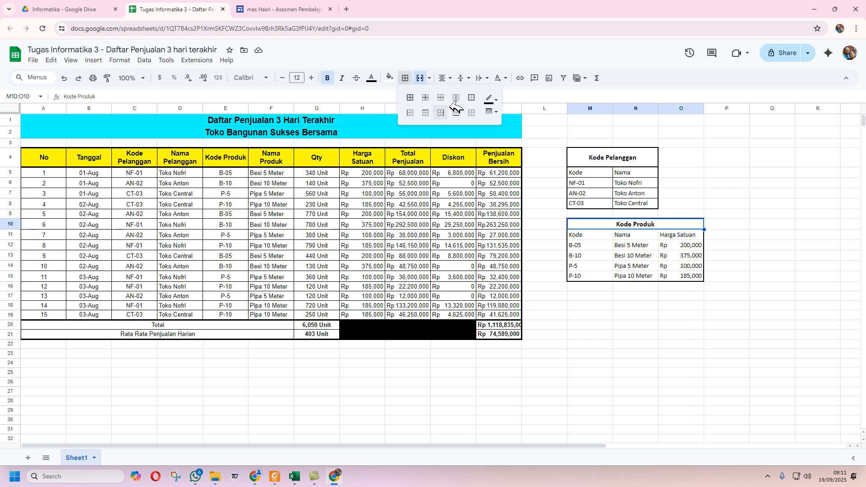
click(491, 112)
click(471, 97)
- Add thin grid lines between all cells of the body M11:O15
click(602, 240)
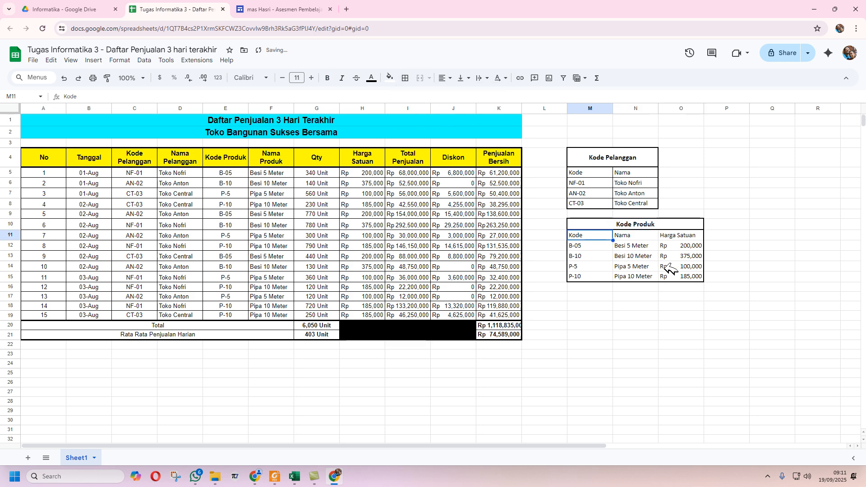
shift+click(691, 276)
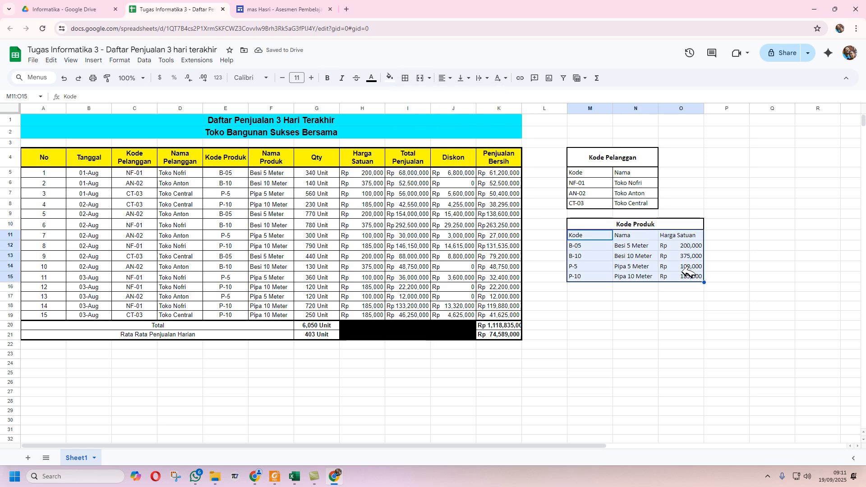
click(405, 77)
click(491, 111)
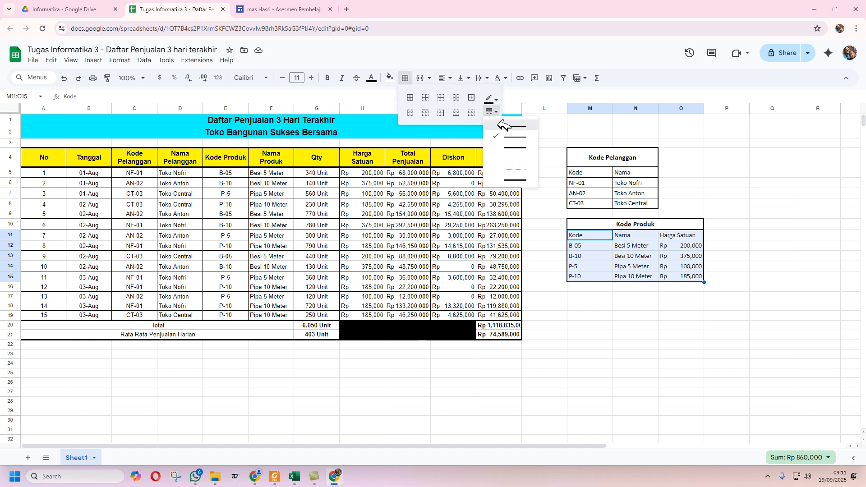
click(515, 127)
click(426, 96)
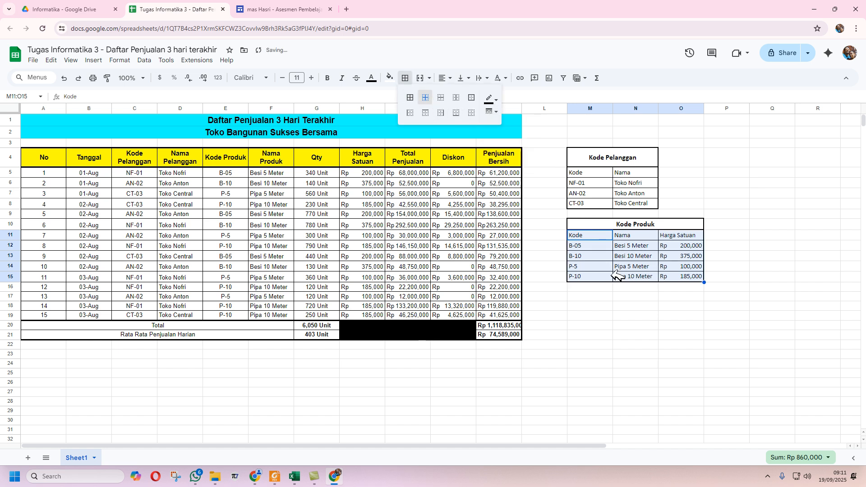
click(607, 294)
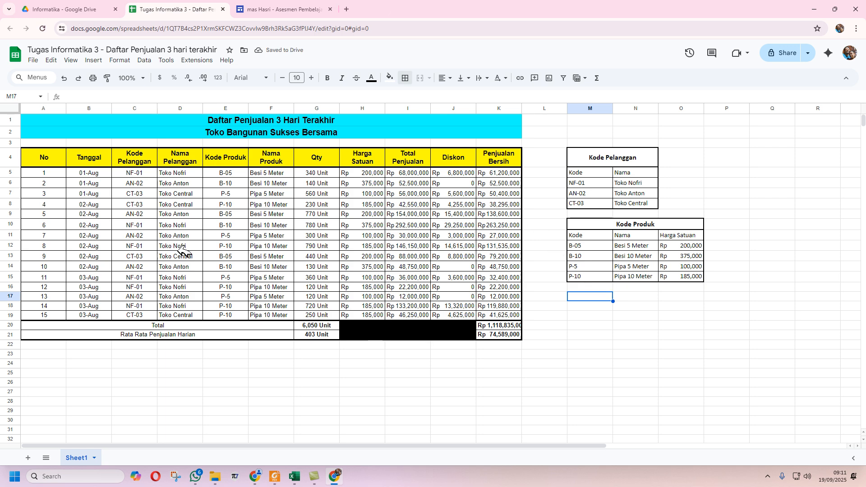
- Fill the Kode Pelanggan and Kode Produk header cells with yellow
click(299, 474)
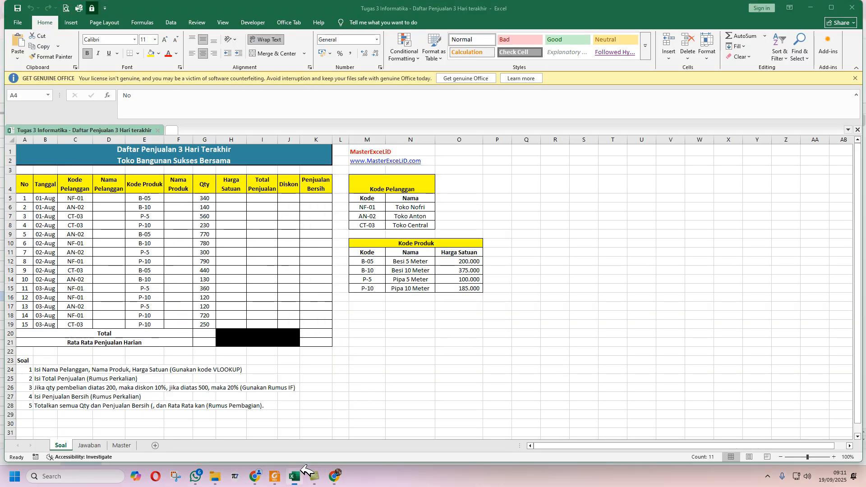
click(334, 475)
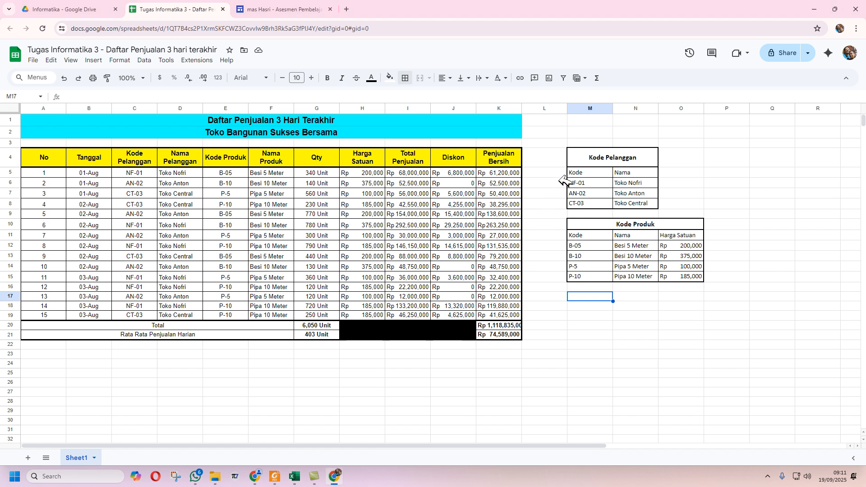
click(595, 156)
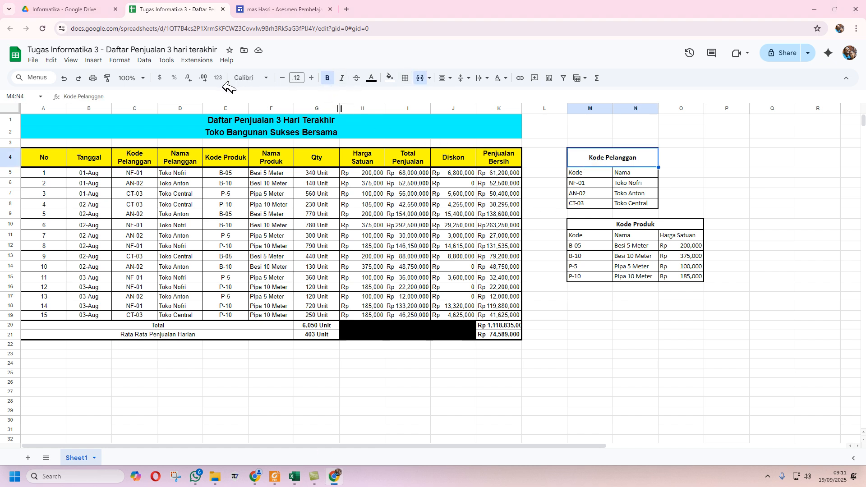
click(390, 78)
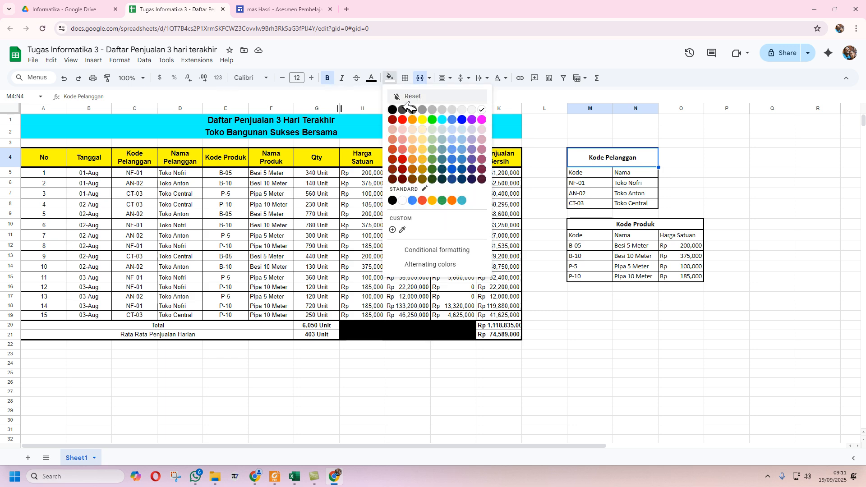
click(612, 222)
click(391, 78)
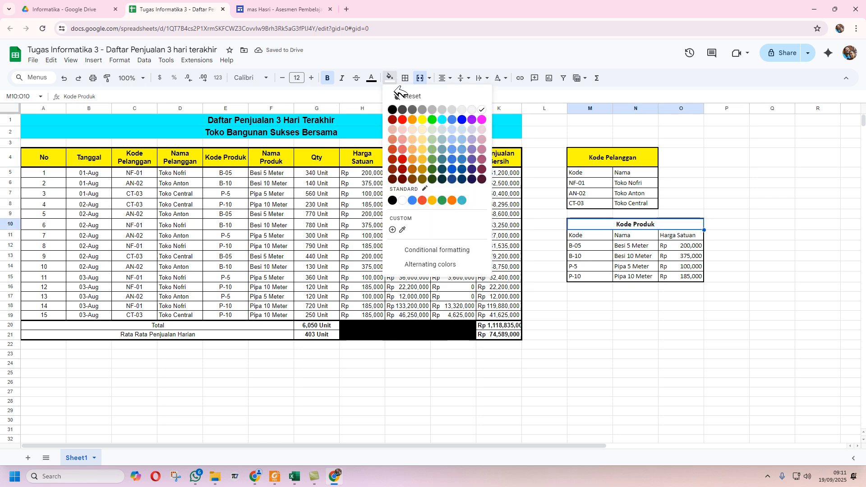
click(423, 120)
click(588, 338)
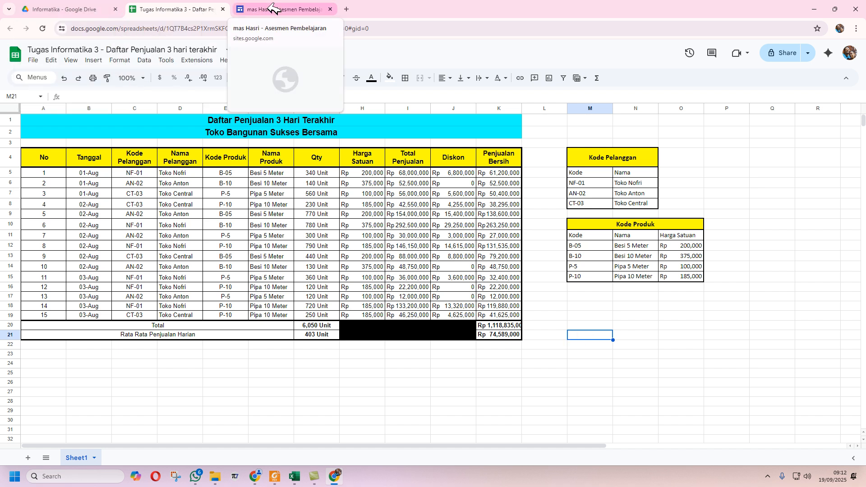
- Switch to the Asesmen Pembelajaran site tab
click(285, 10)
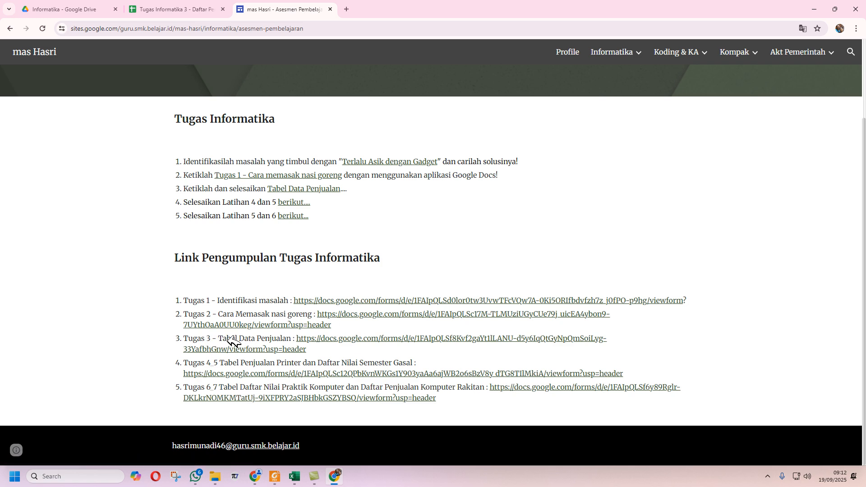
- In the Tugas 3 form, record the email, enter the student's name, class X AKL C, absence 99
click(388, 338)
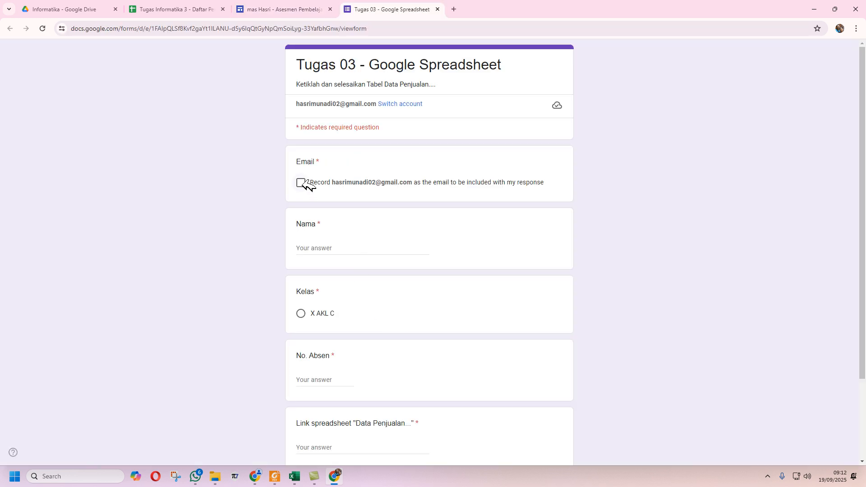
click(306, 181)
click(340, 250)
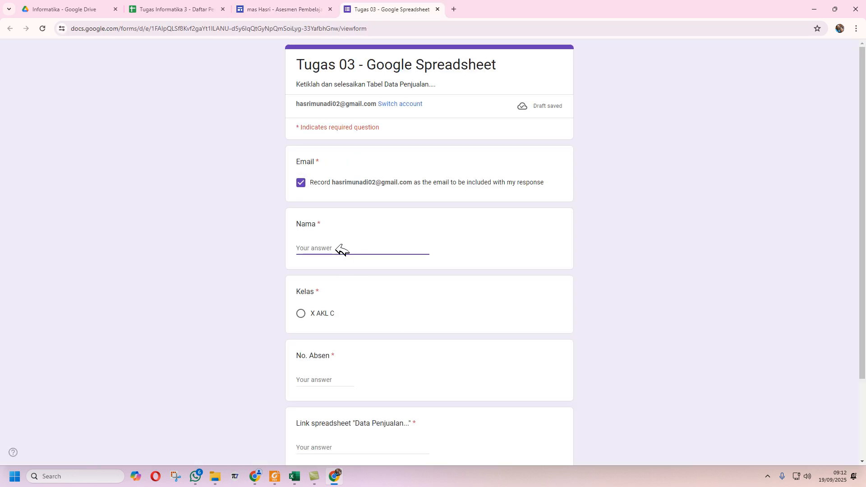
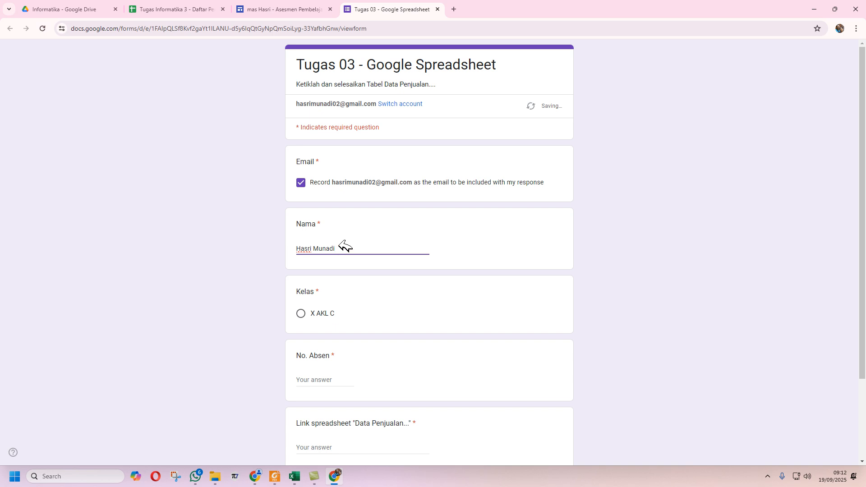
click(324, 314)
click(338, 381)
text(99)
- Go to the spreadsheet link question and switch to the Drive folder for the link
scroll(334, 380, down, 3)
click(322, 348)
click(93, 13)
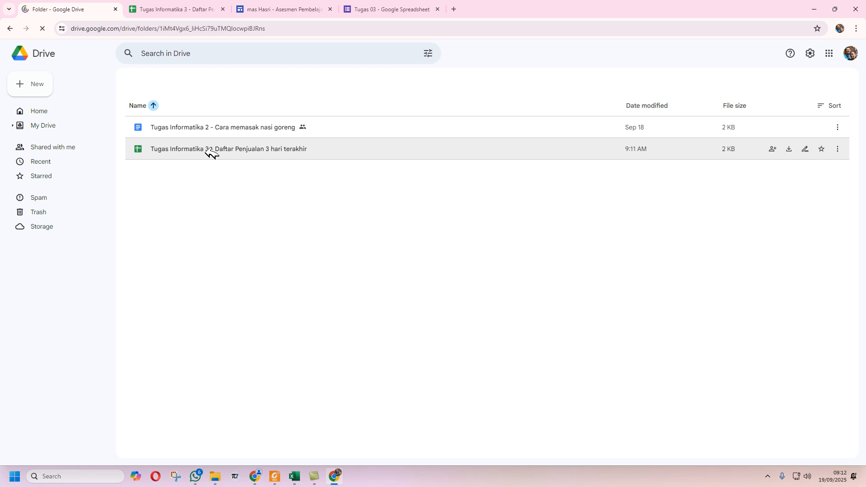
- Set Tugas Informatika 3's general access to Anyone with the link as Viewer
right_click(206, 152)
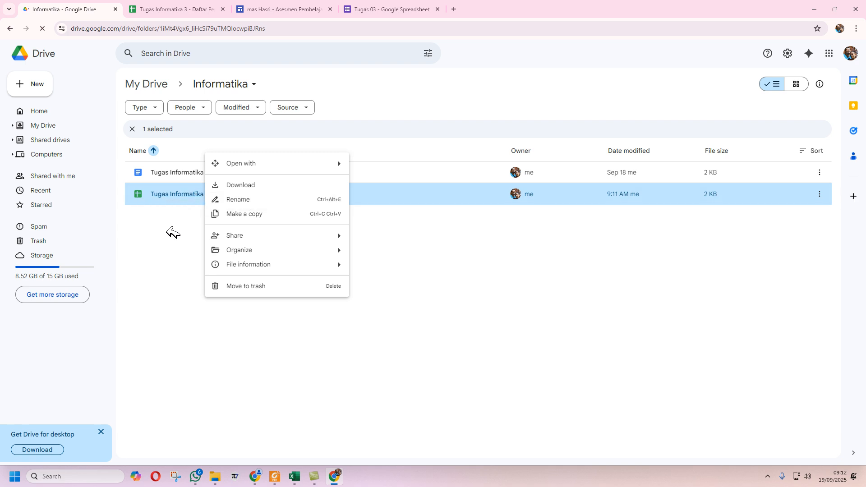
click(173, 232)
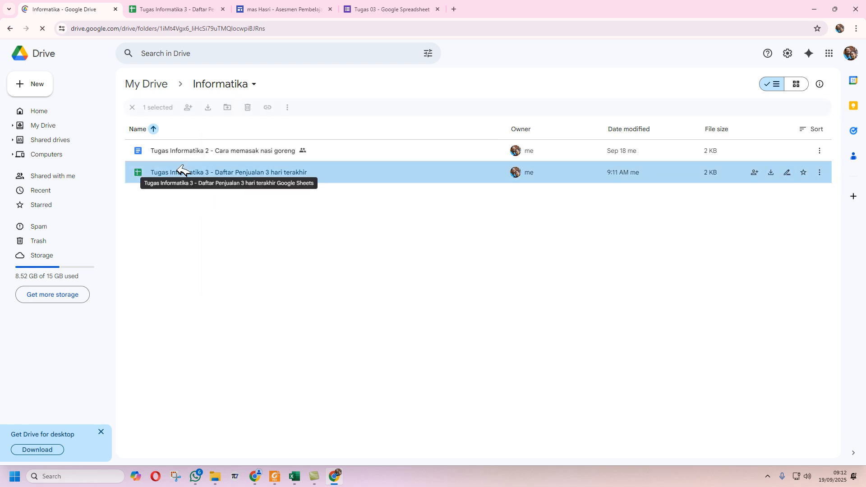
right_click(179, 171)
mouse_move(247, 250)
click(351, 254)
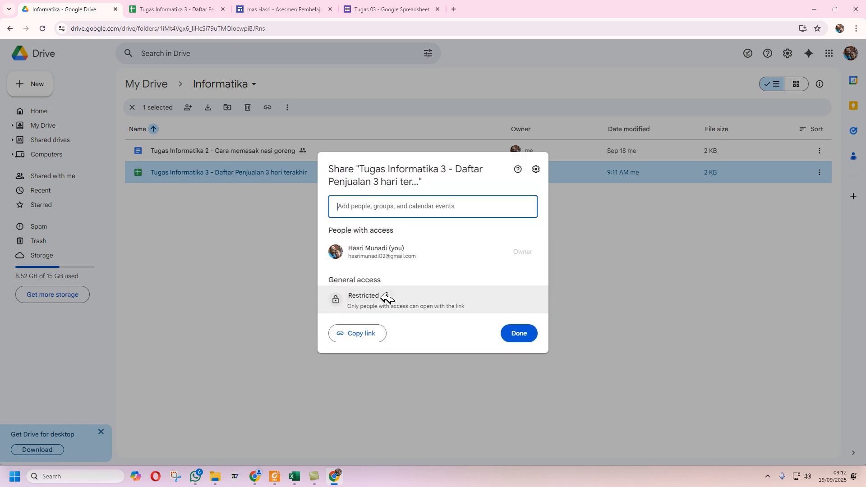
click(387, 298)
click(397, 336)
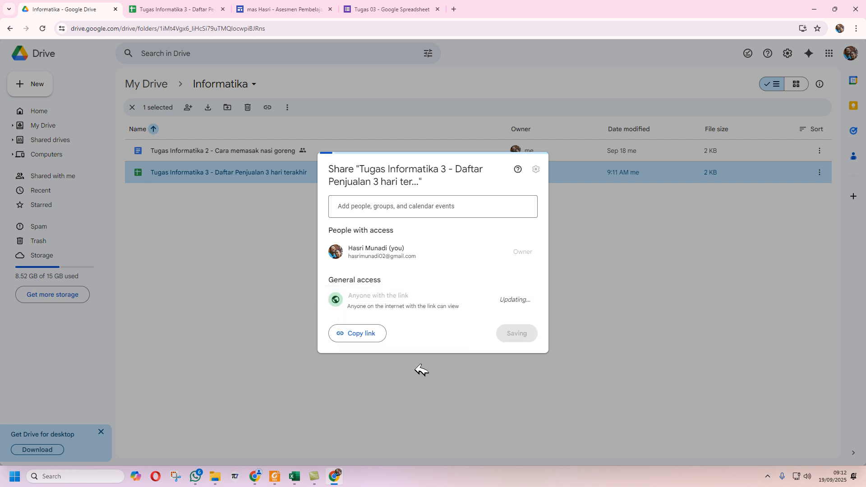
- Copy the spreadsheet's share link and go back to the Tugas 03 form
click(371, 333)
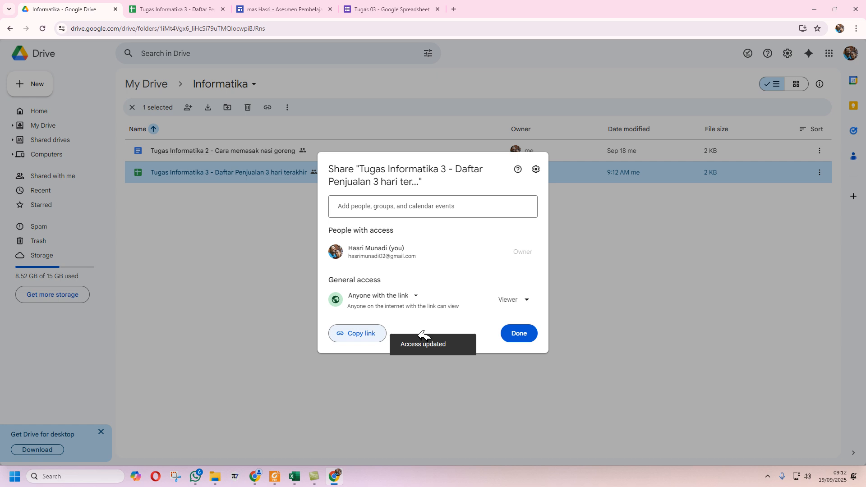
click(536, 335)
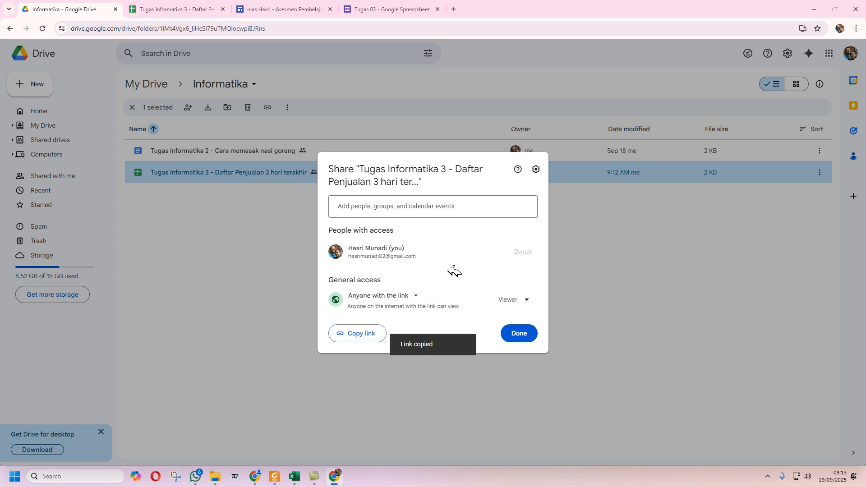
click(377, 8)
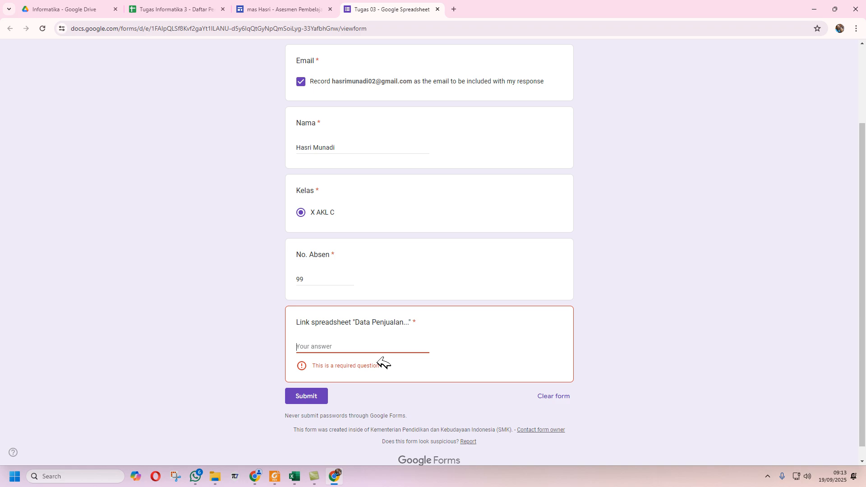
- Paste the share link into the Link spreadsheet answer and submit the Tugas 03 form
key(ctrl+v)
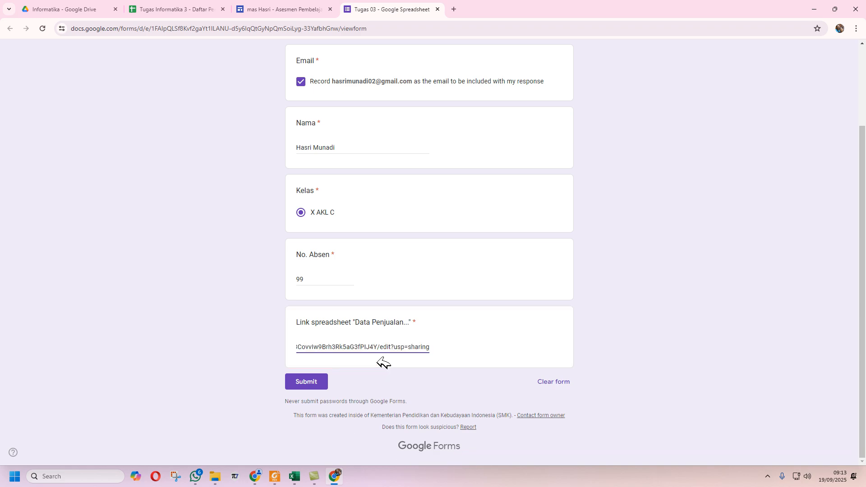
click(324, 383)
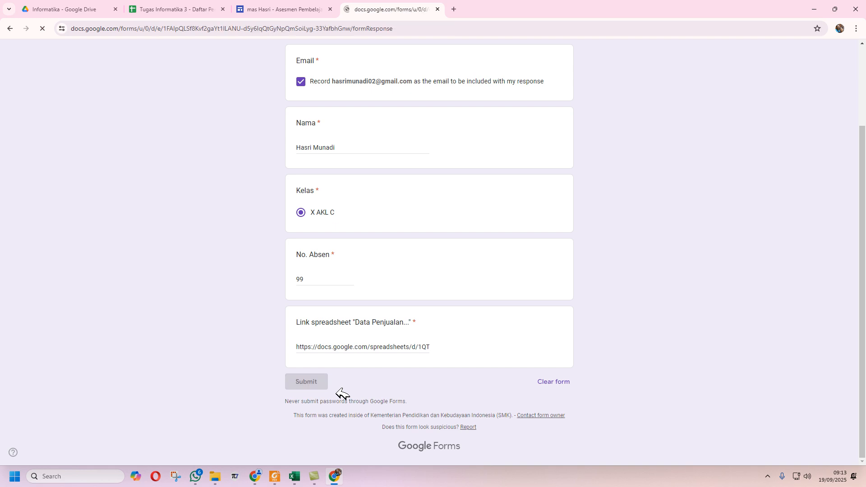